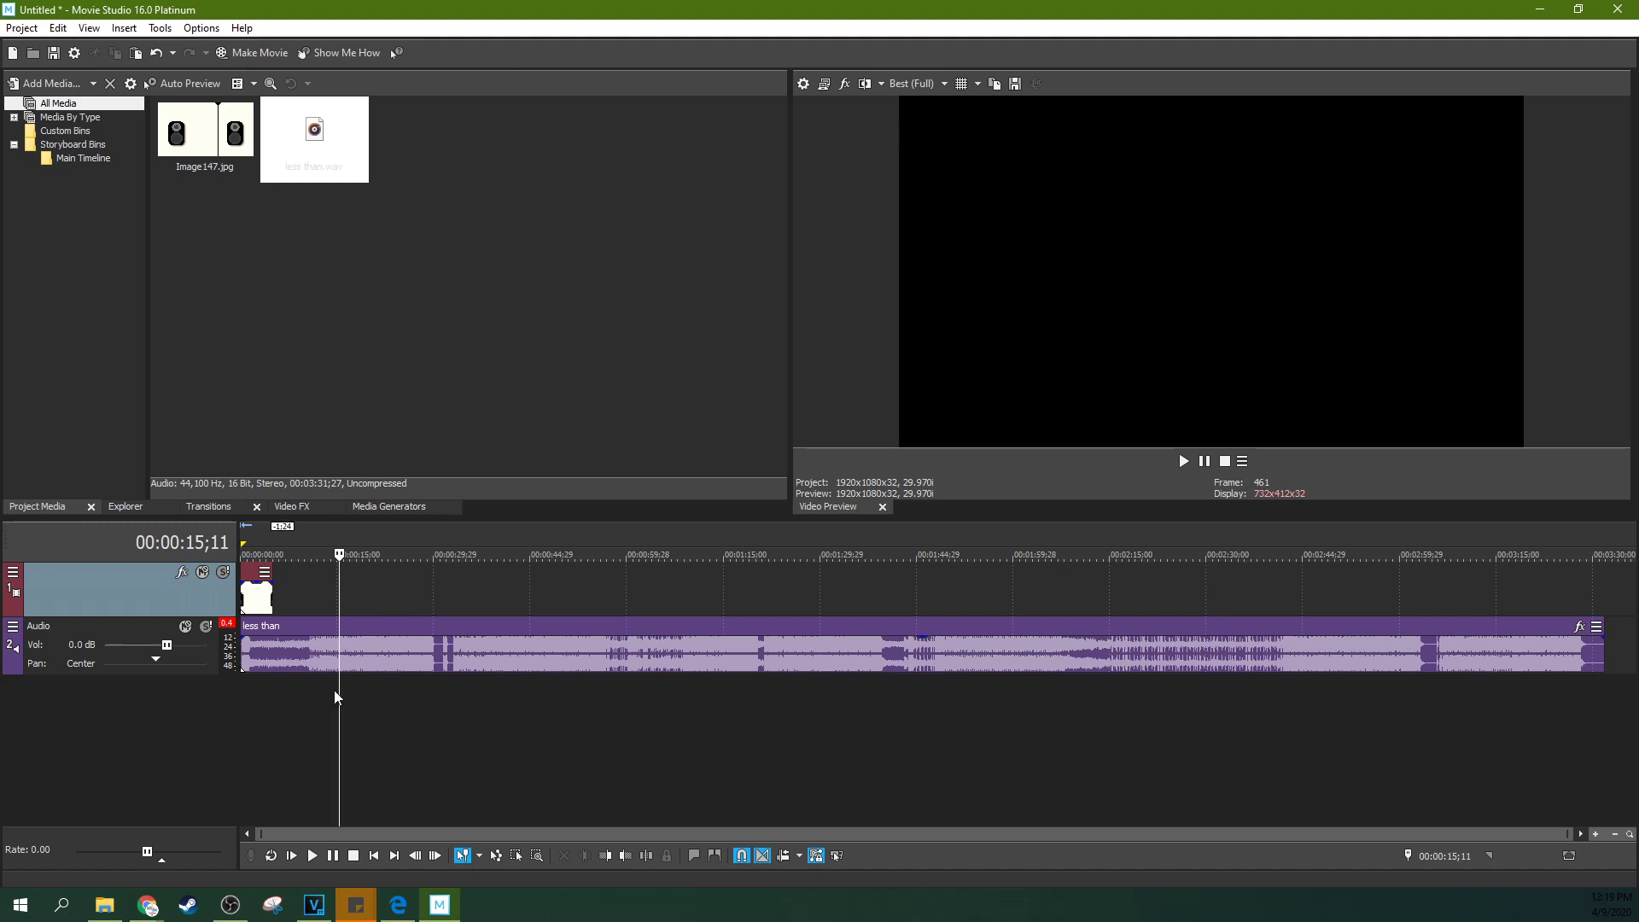
Select the 'less than' audio and the Image147 clip, with the playhead at 00:00:07;04
scroll(359, 637, up, 5)
click(343, 673)
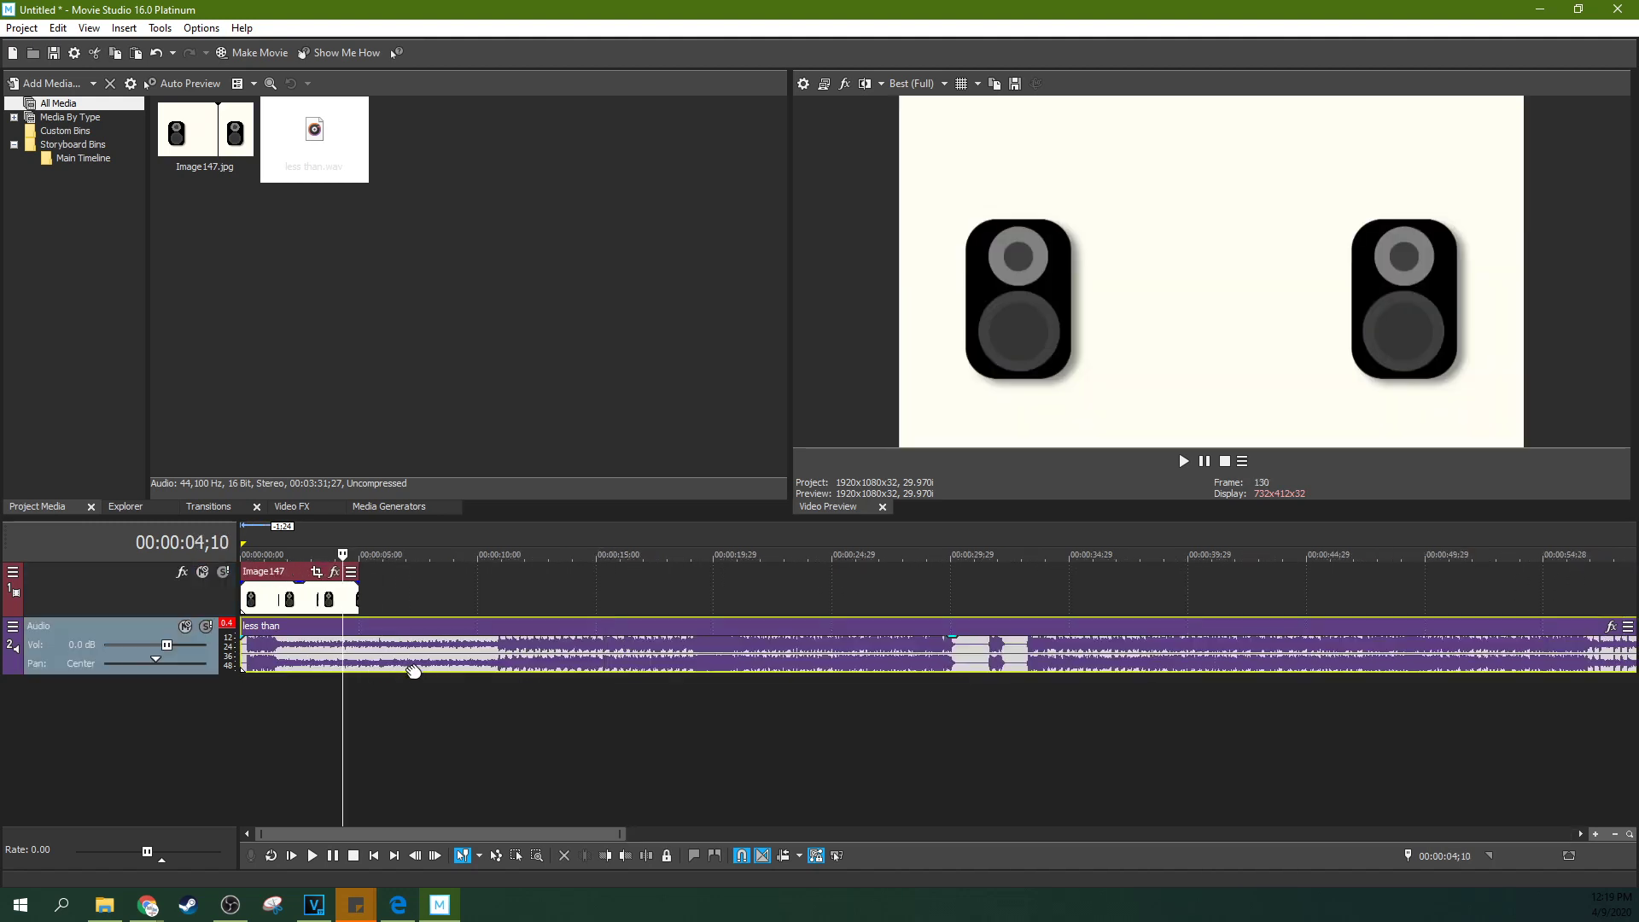
click(410, 671)
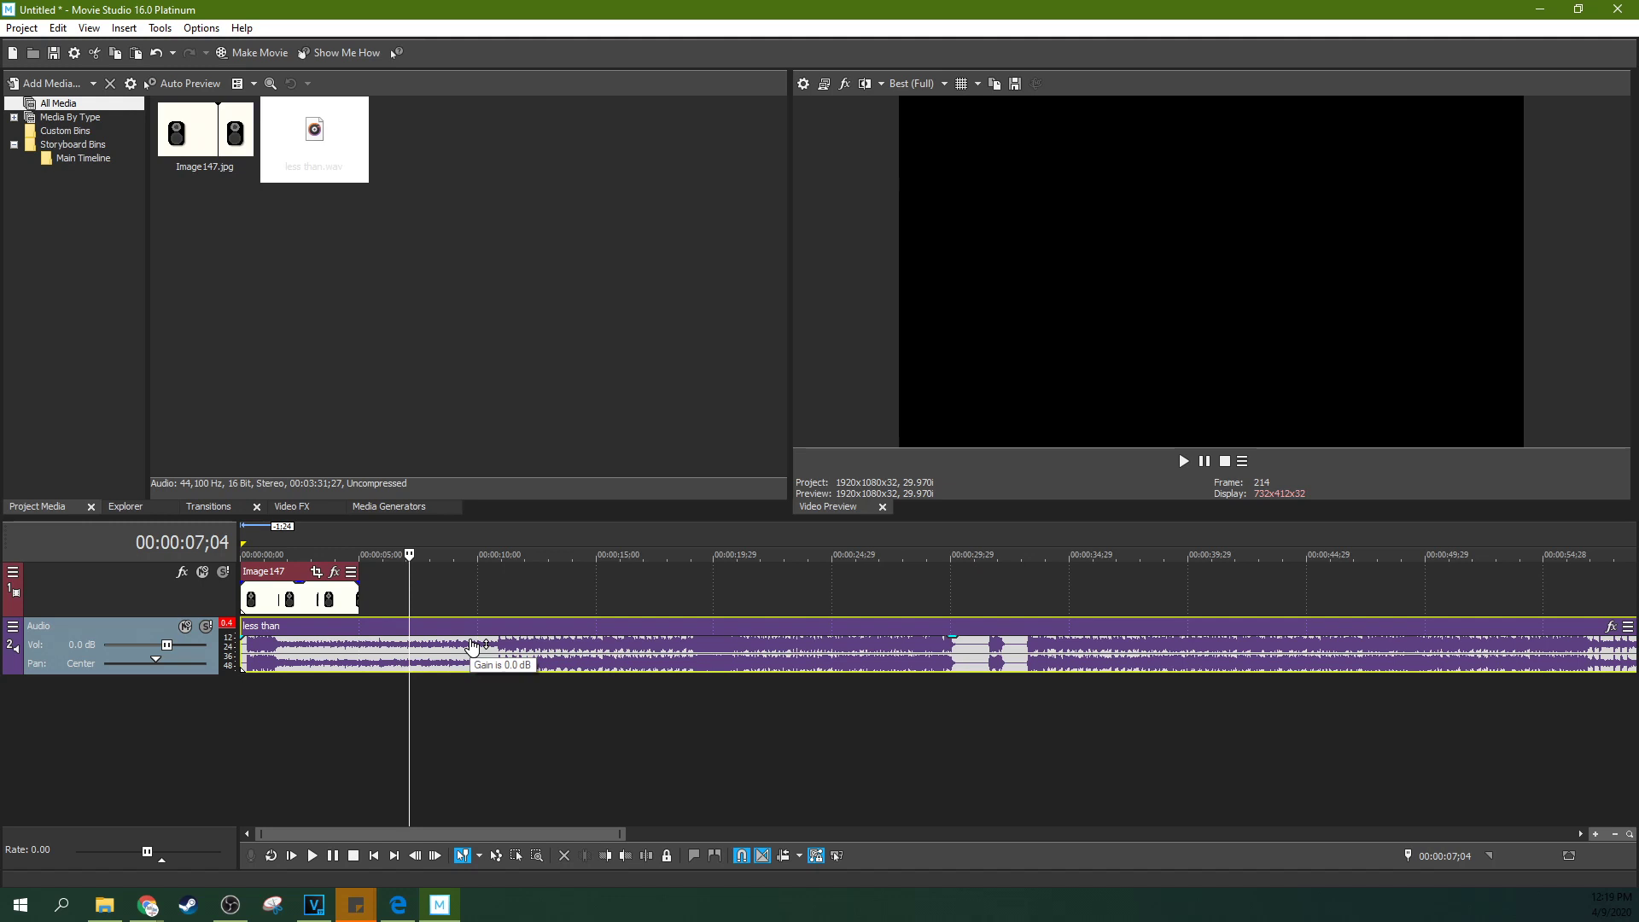
click(273, 596)
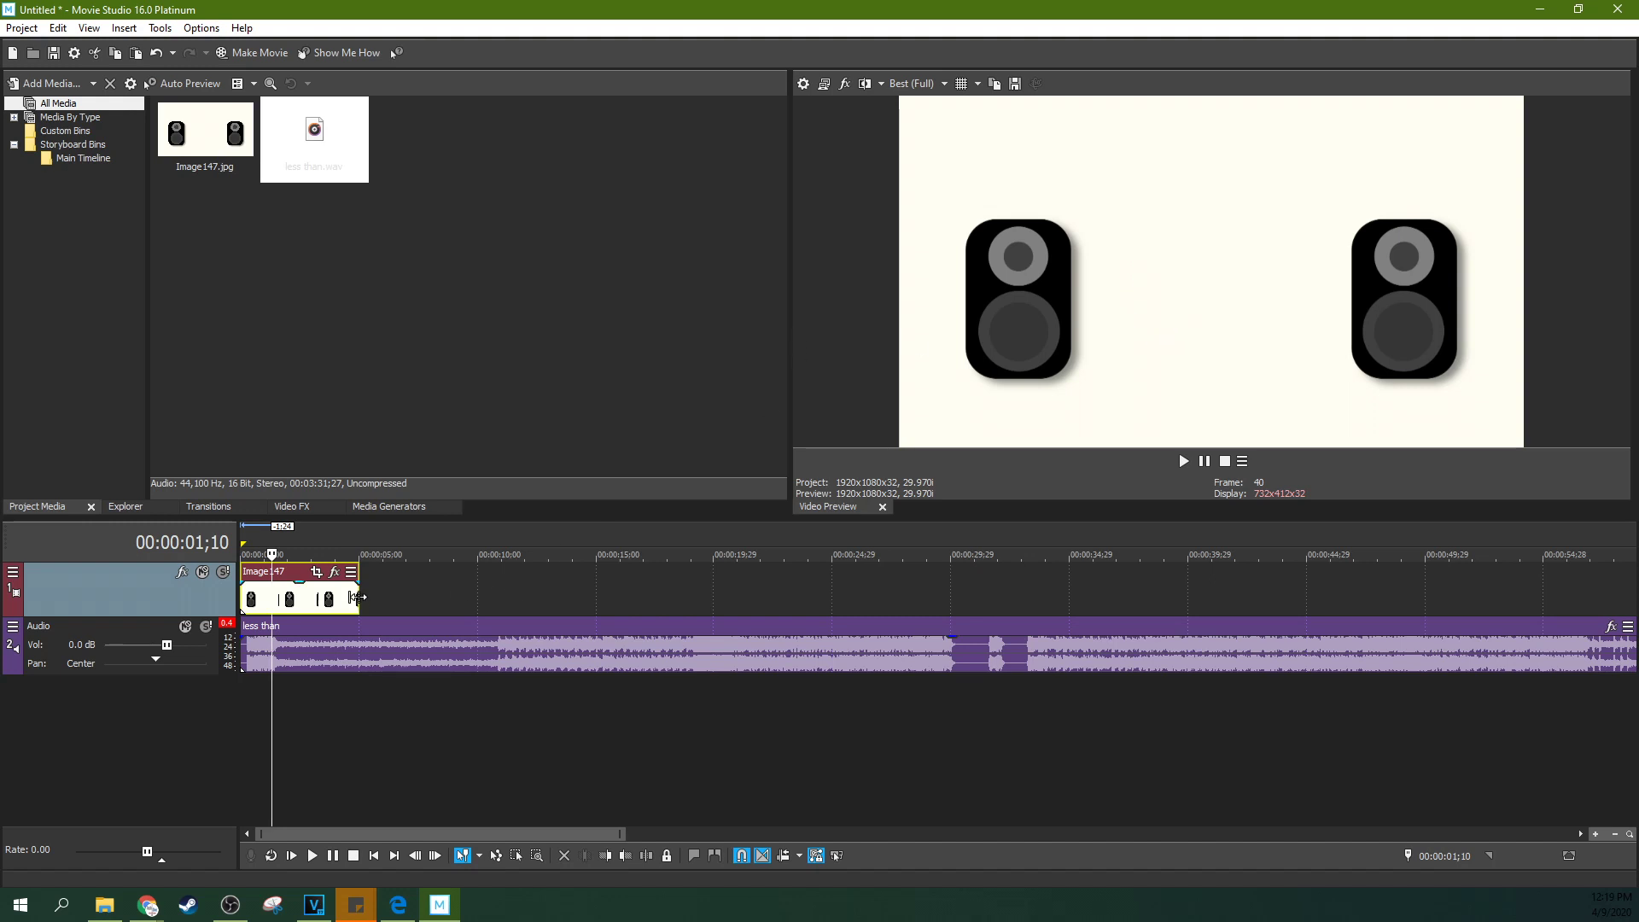
Lengthen the Image147 clip, set the playhead to 00:00:04;12, and widen the video preview
drag(358, 598, 508, 590)
click(369, 601)
click(442, 602)
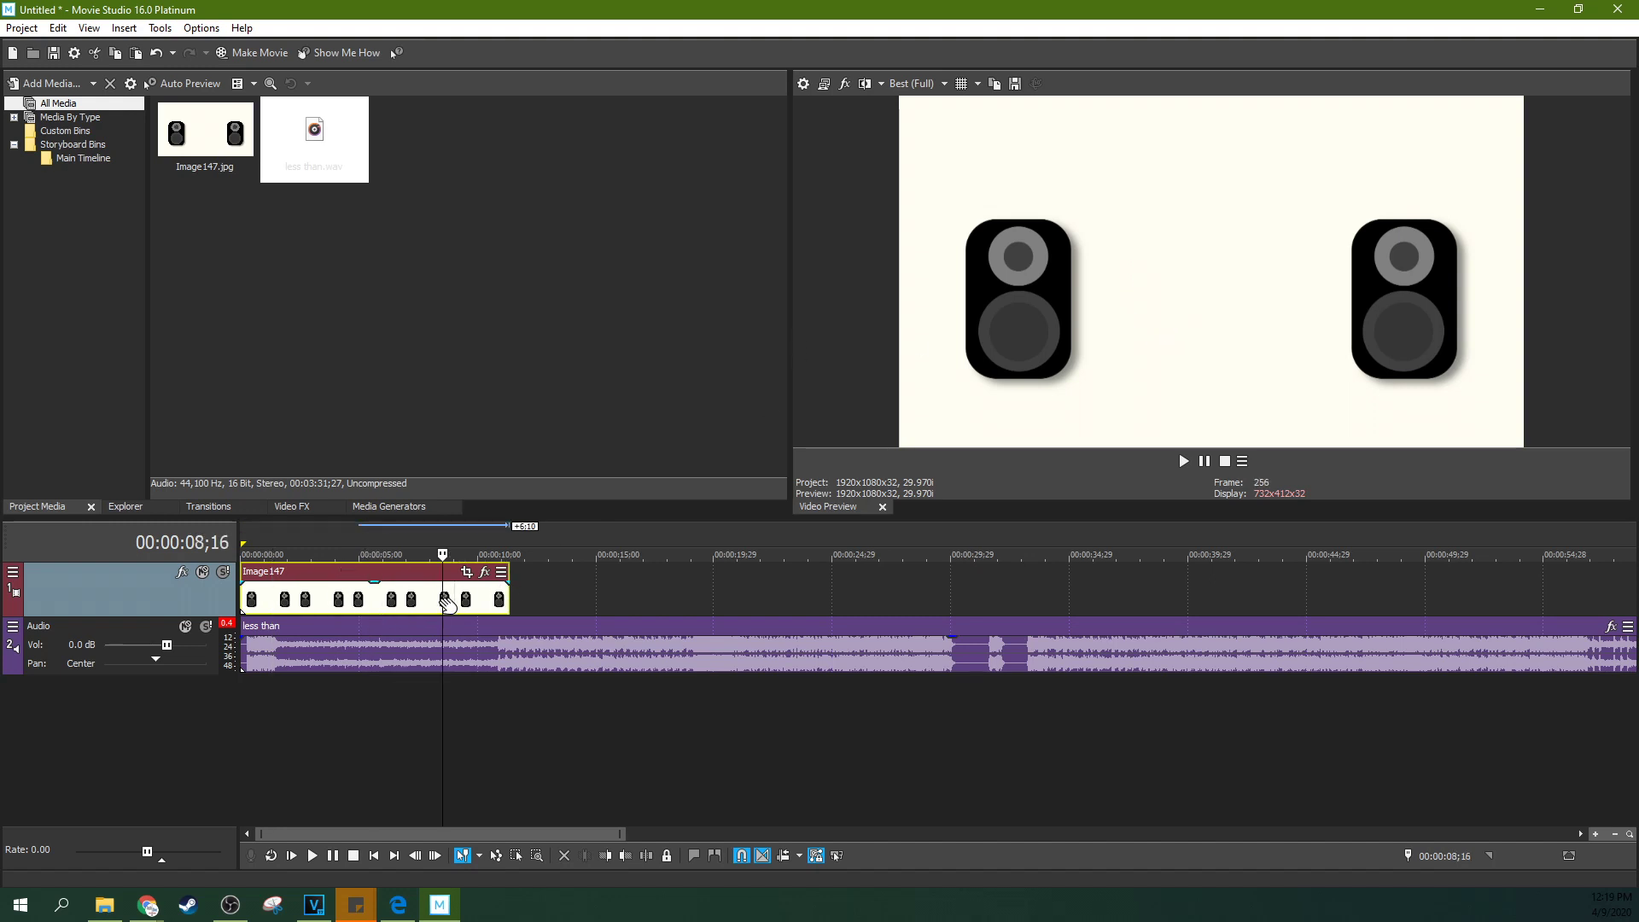
click(345, 598)
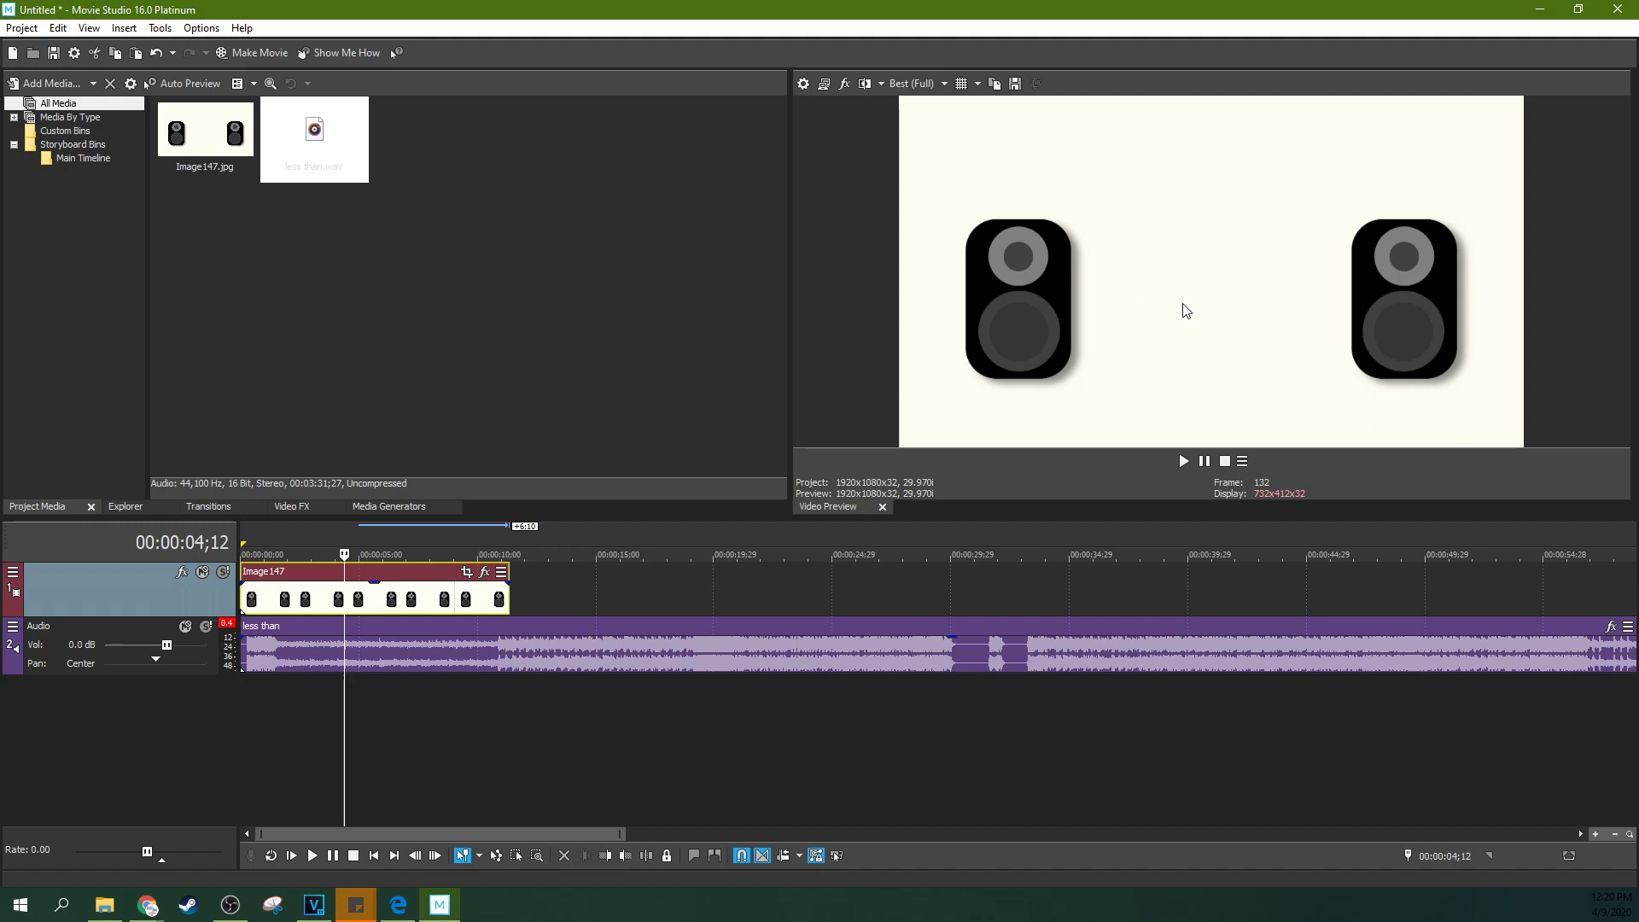
drag(795, 322, 549, 323)
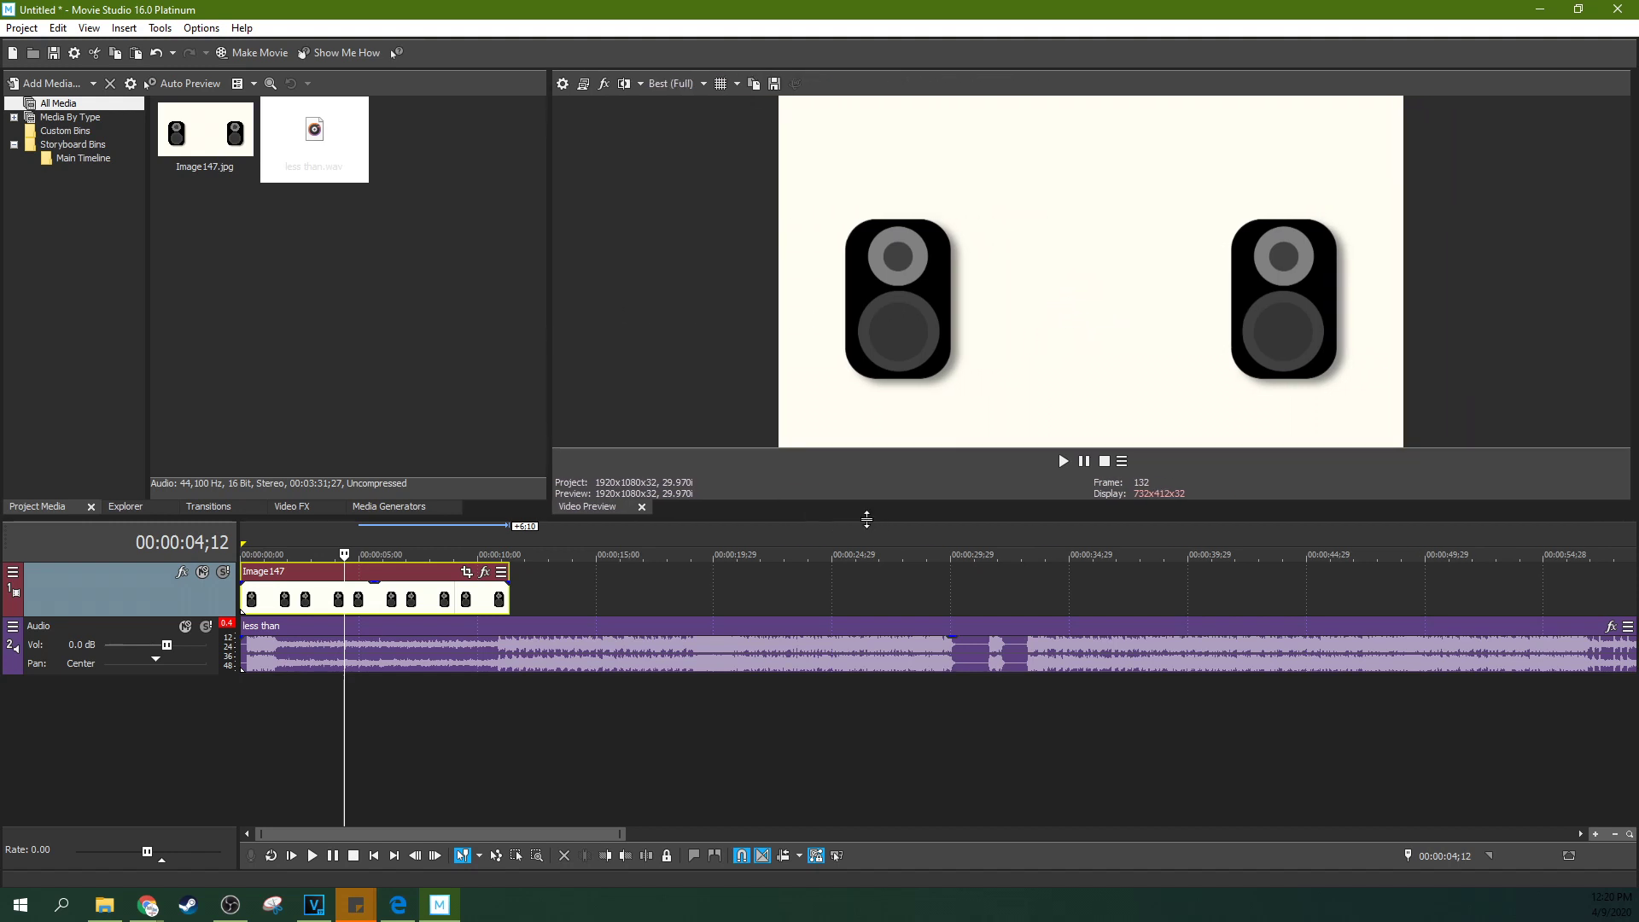
Make the video preview panel taller, then raise the timeline splitter slightly
drag(868, 528, 870, 570)
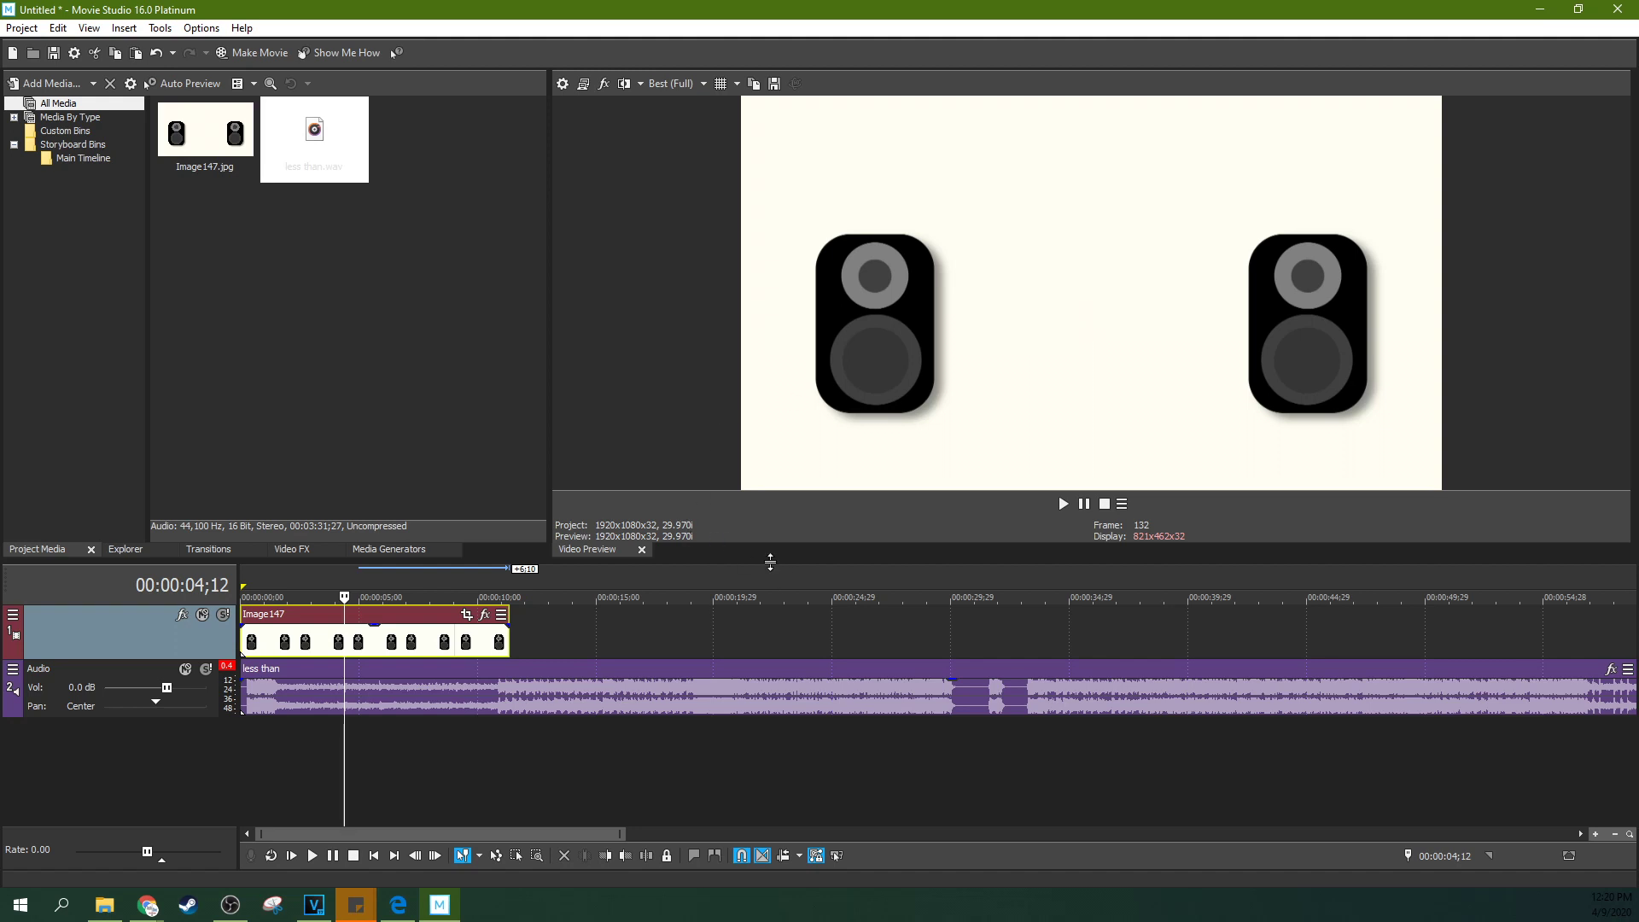
drag(768, 559, 768, 498)
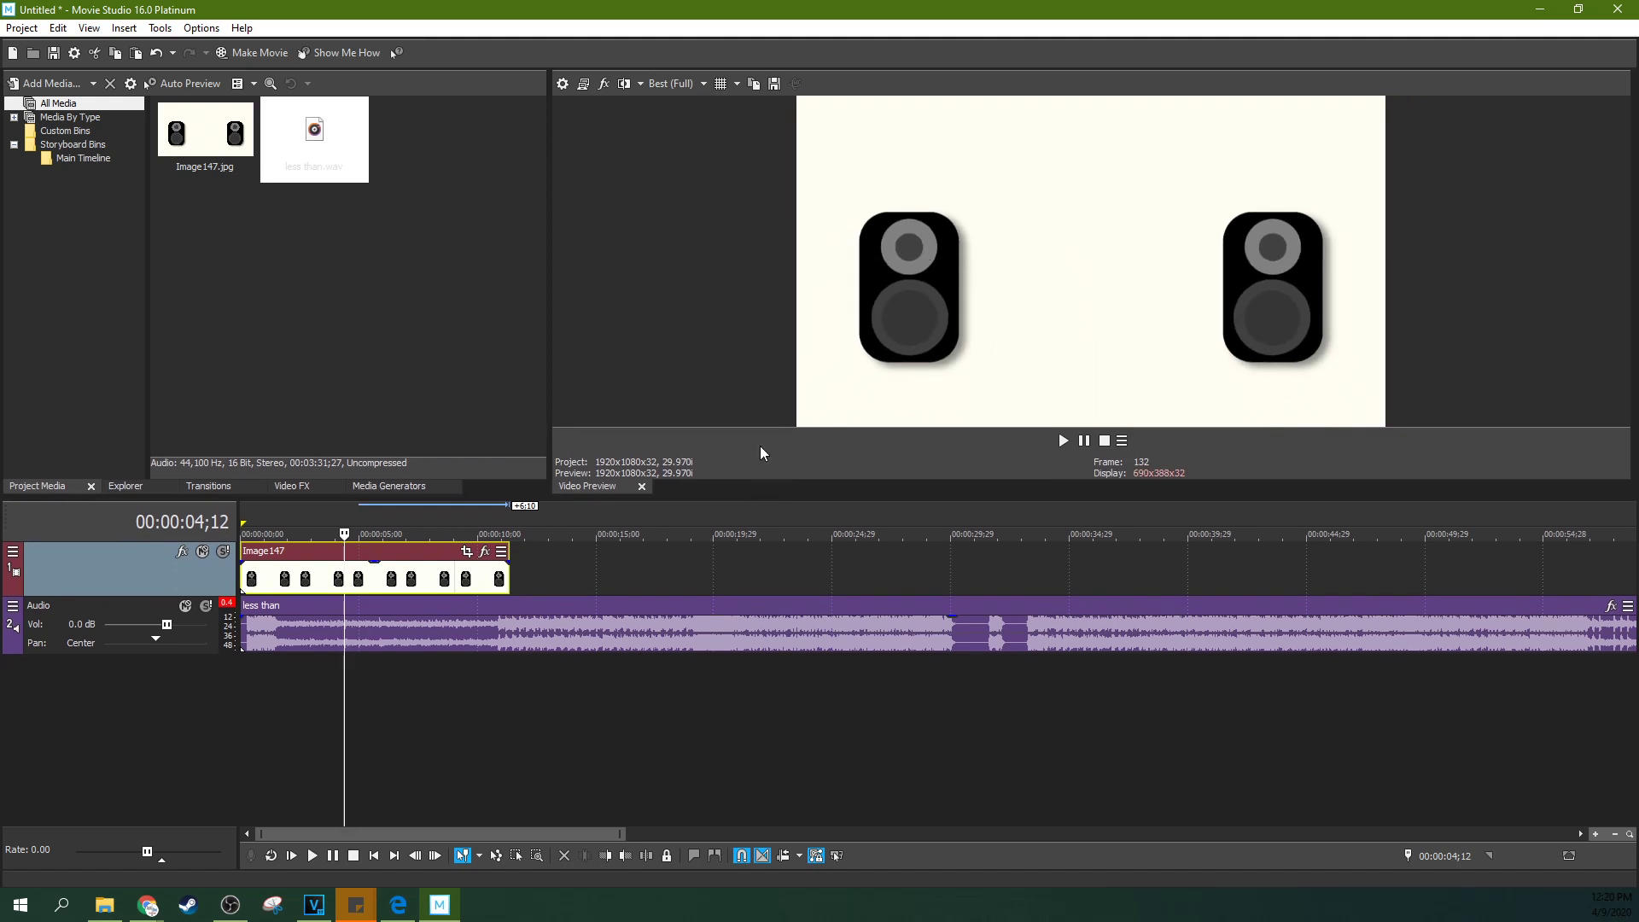
click(377, 580)
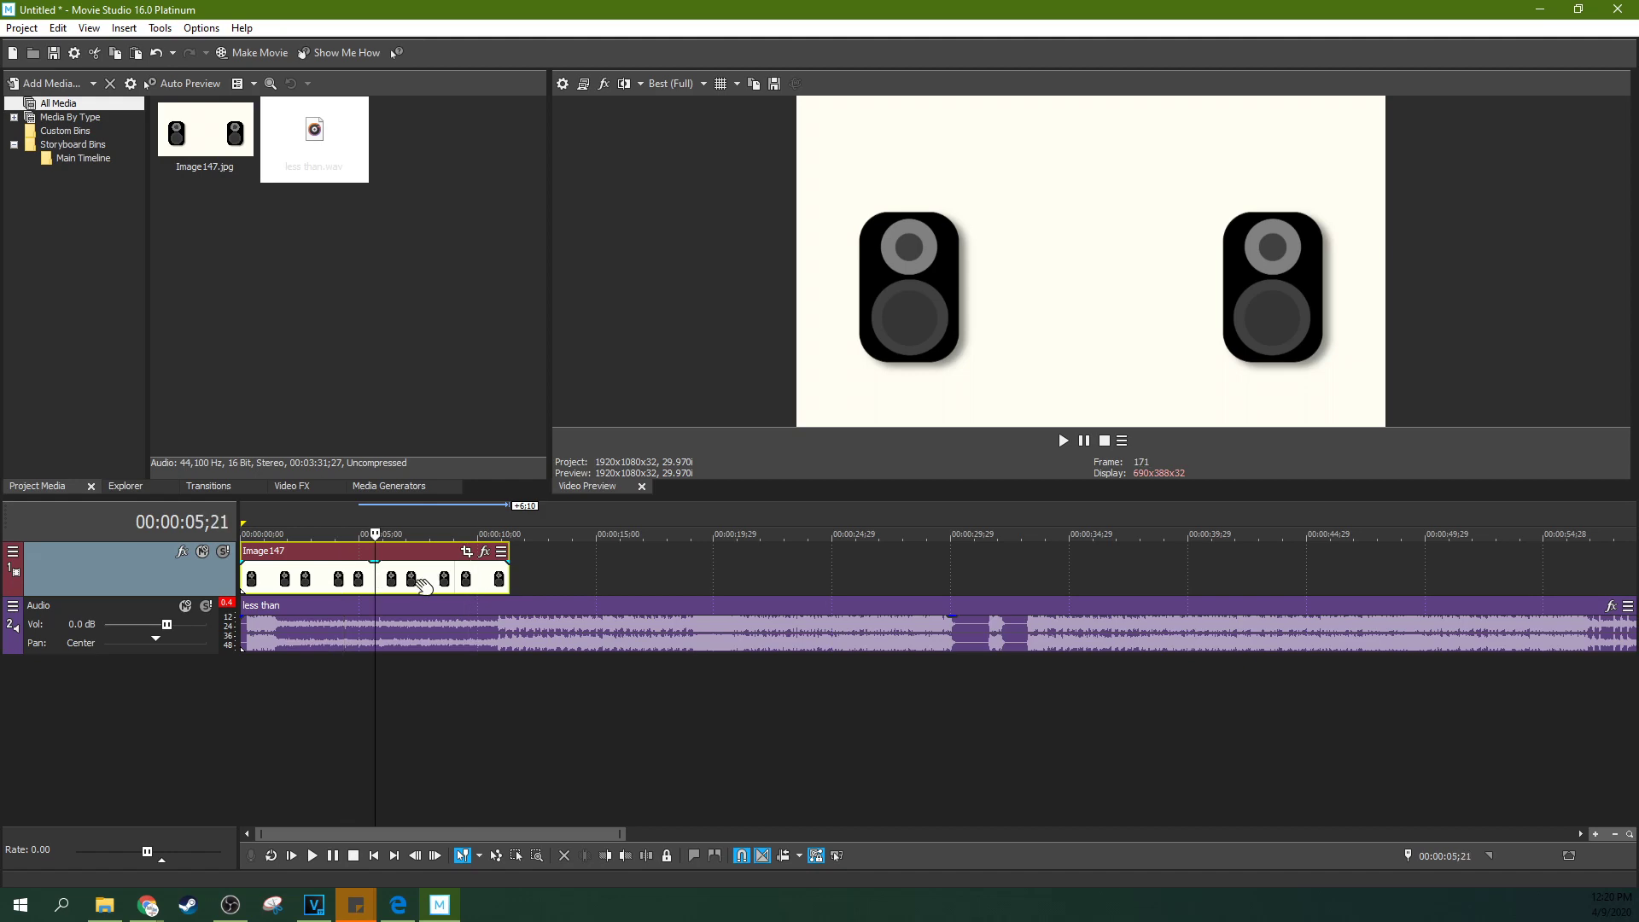
scroll(475, 592, down, 2)
scroll(479, 595, up, 4)
scroll(474, 601, up, 1)
click(340, 631)
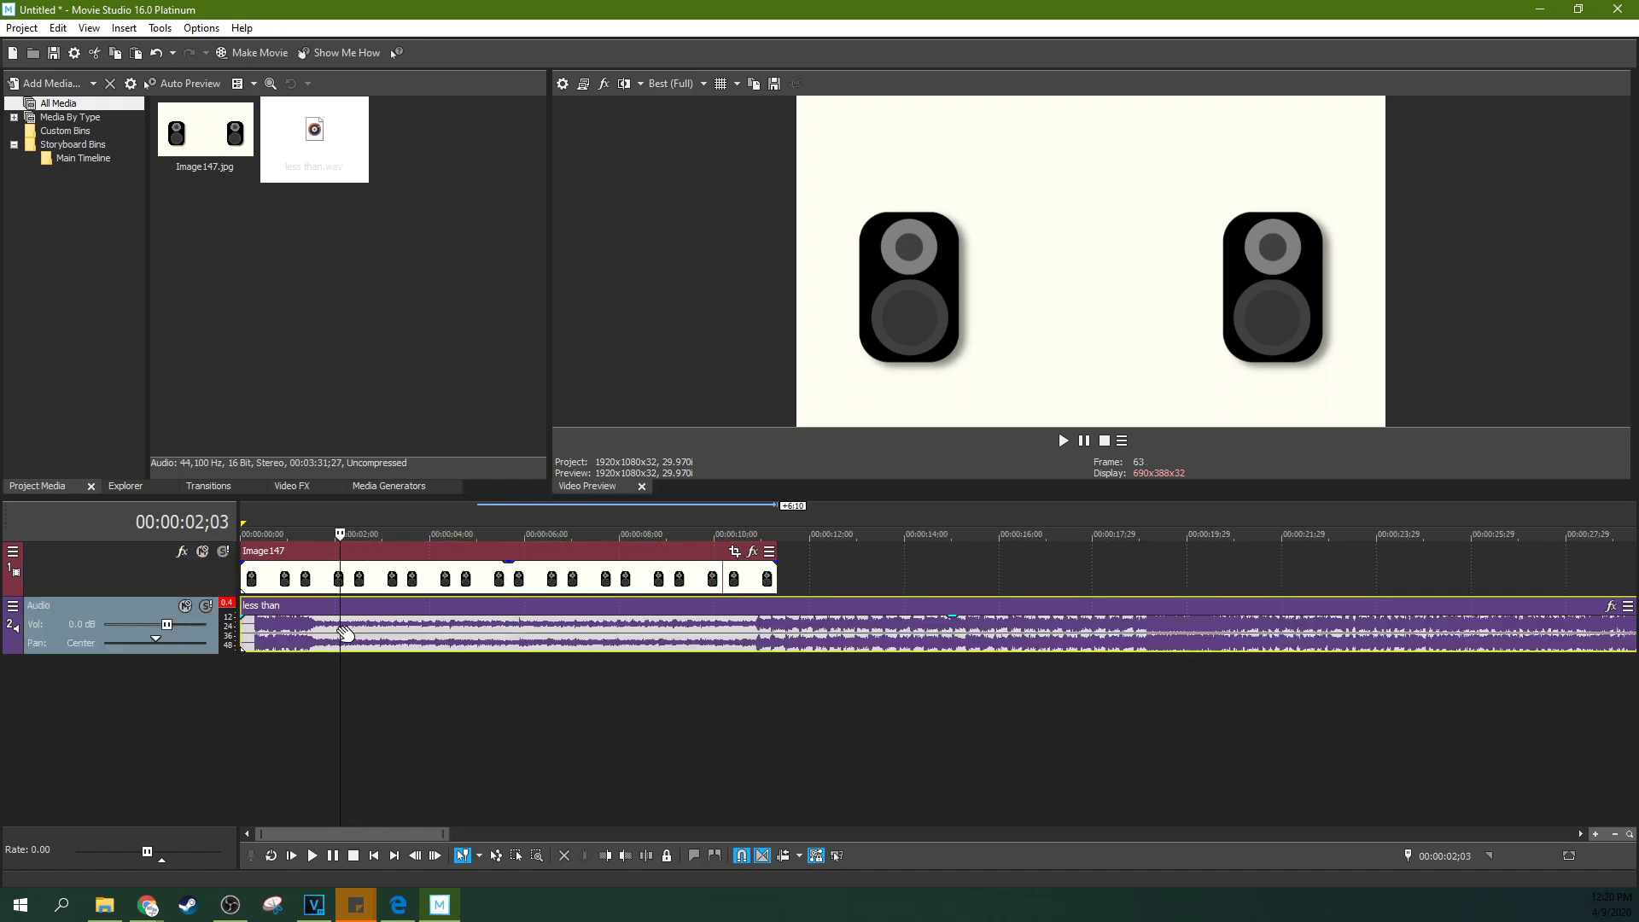
scroll(384, 637, up, 2)
scroll(407, 634, up, 1)
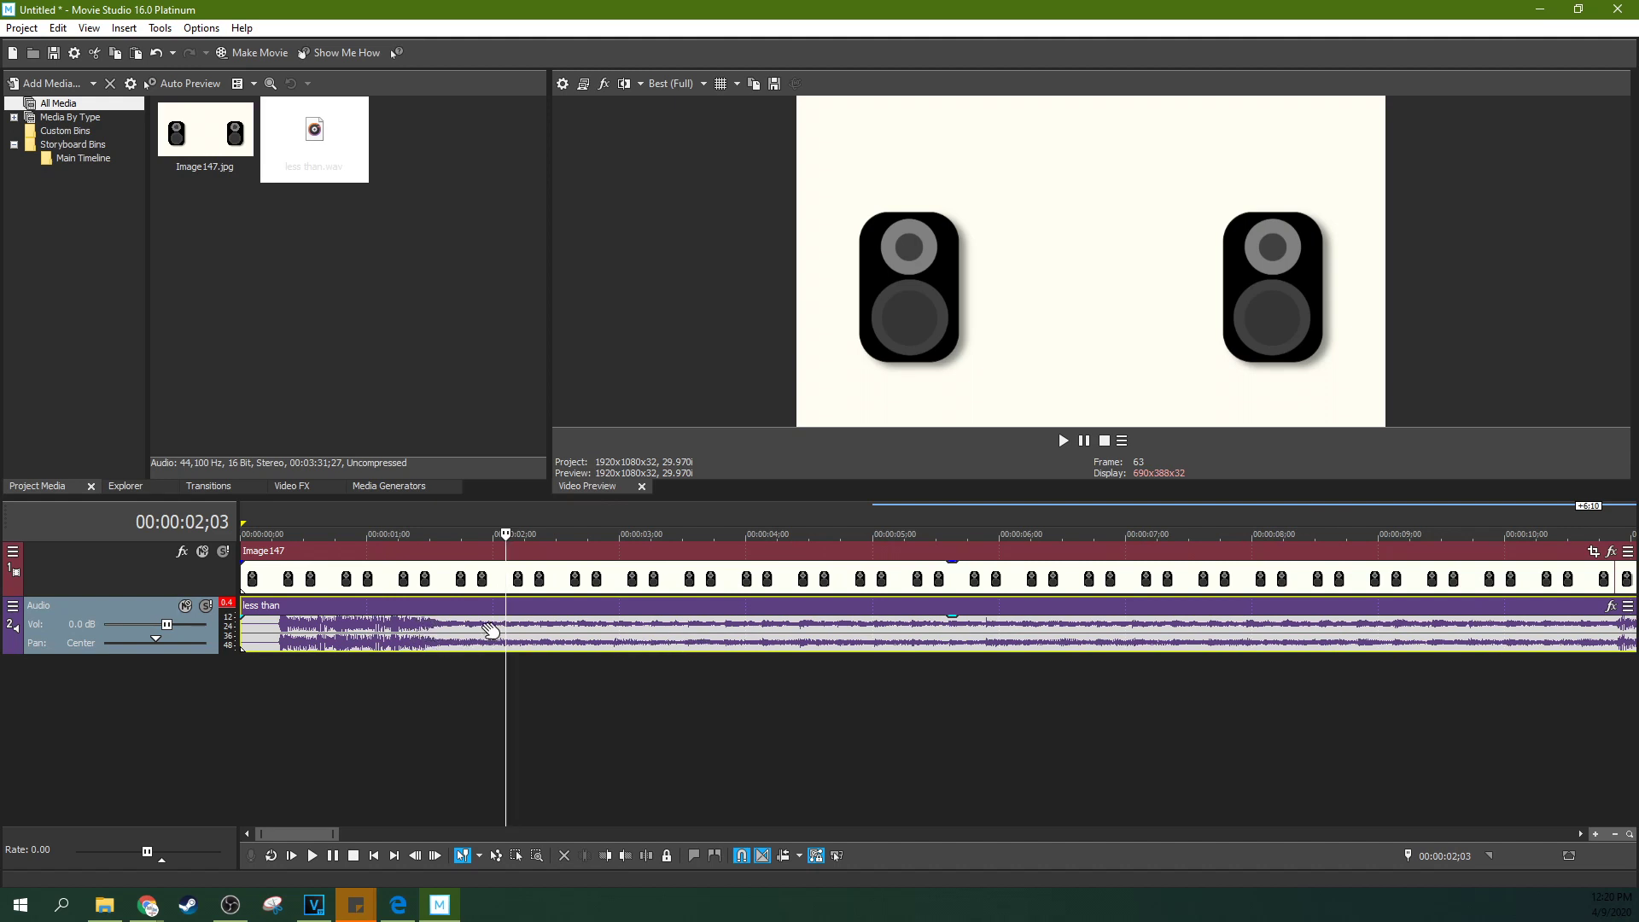
click(474, 628)
click(480, 626)
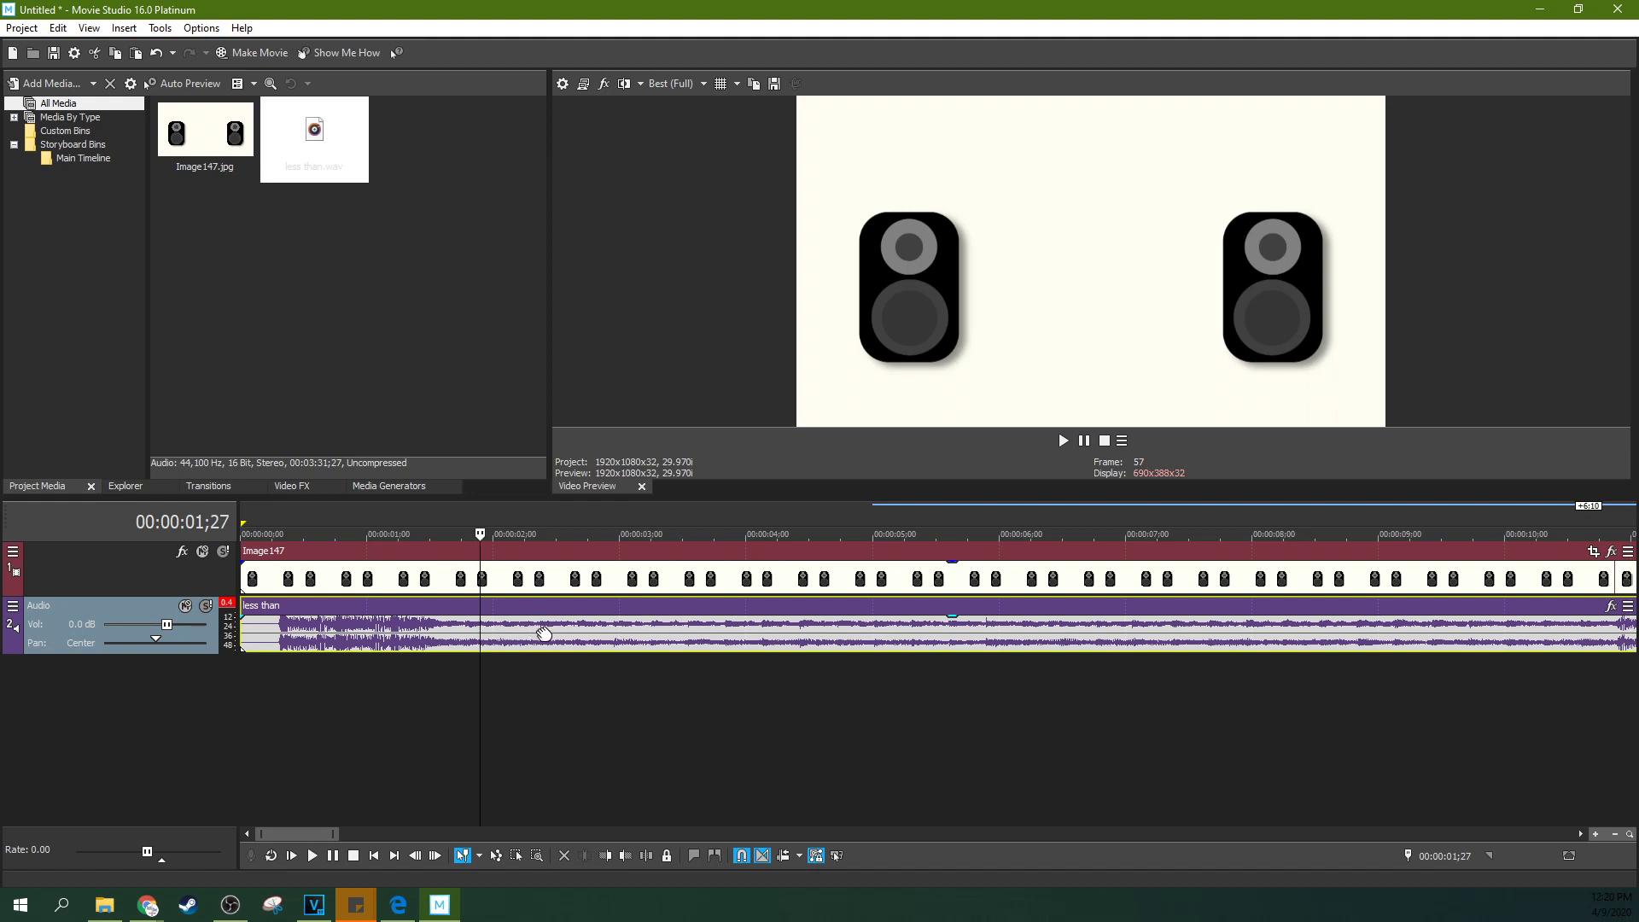
click(539, 628)
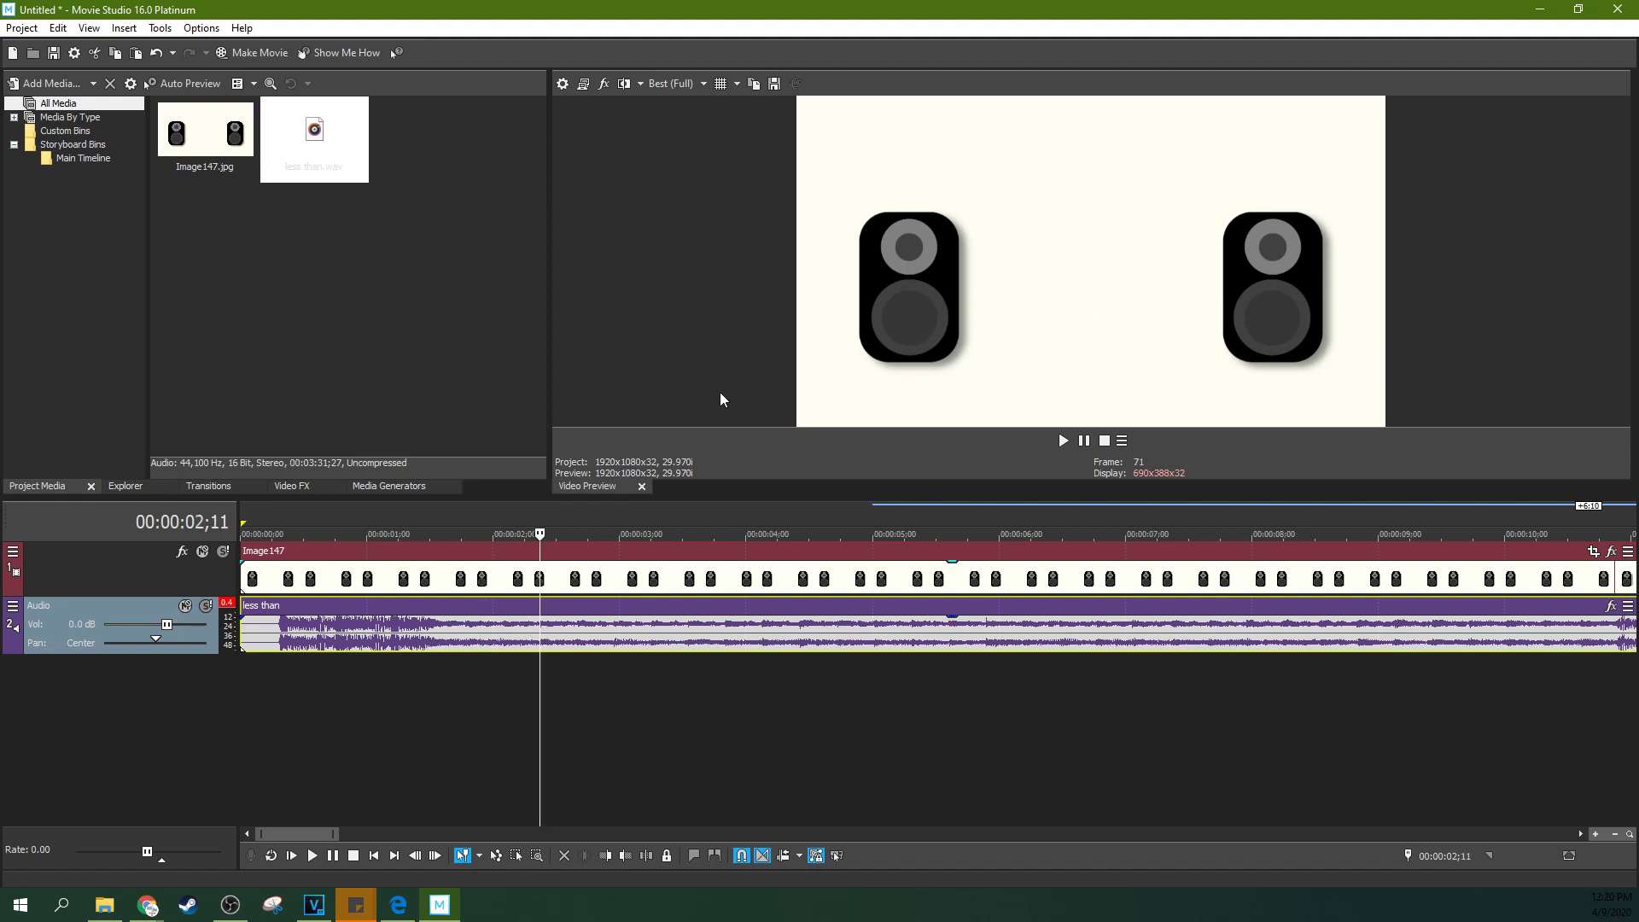
click(322, 647)
click(401, 644)
click(510, 640)
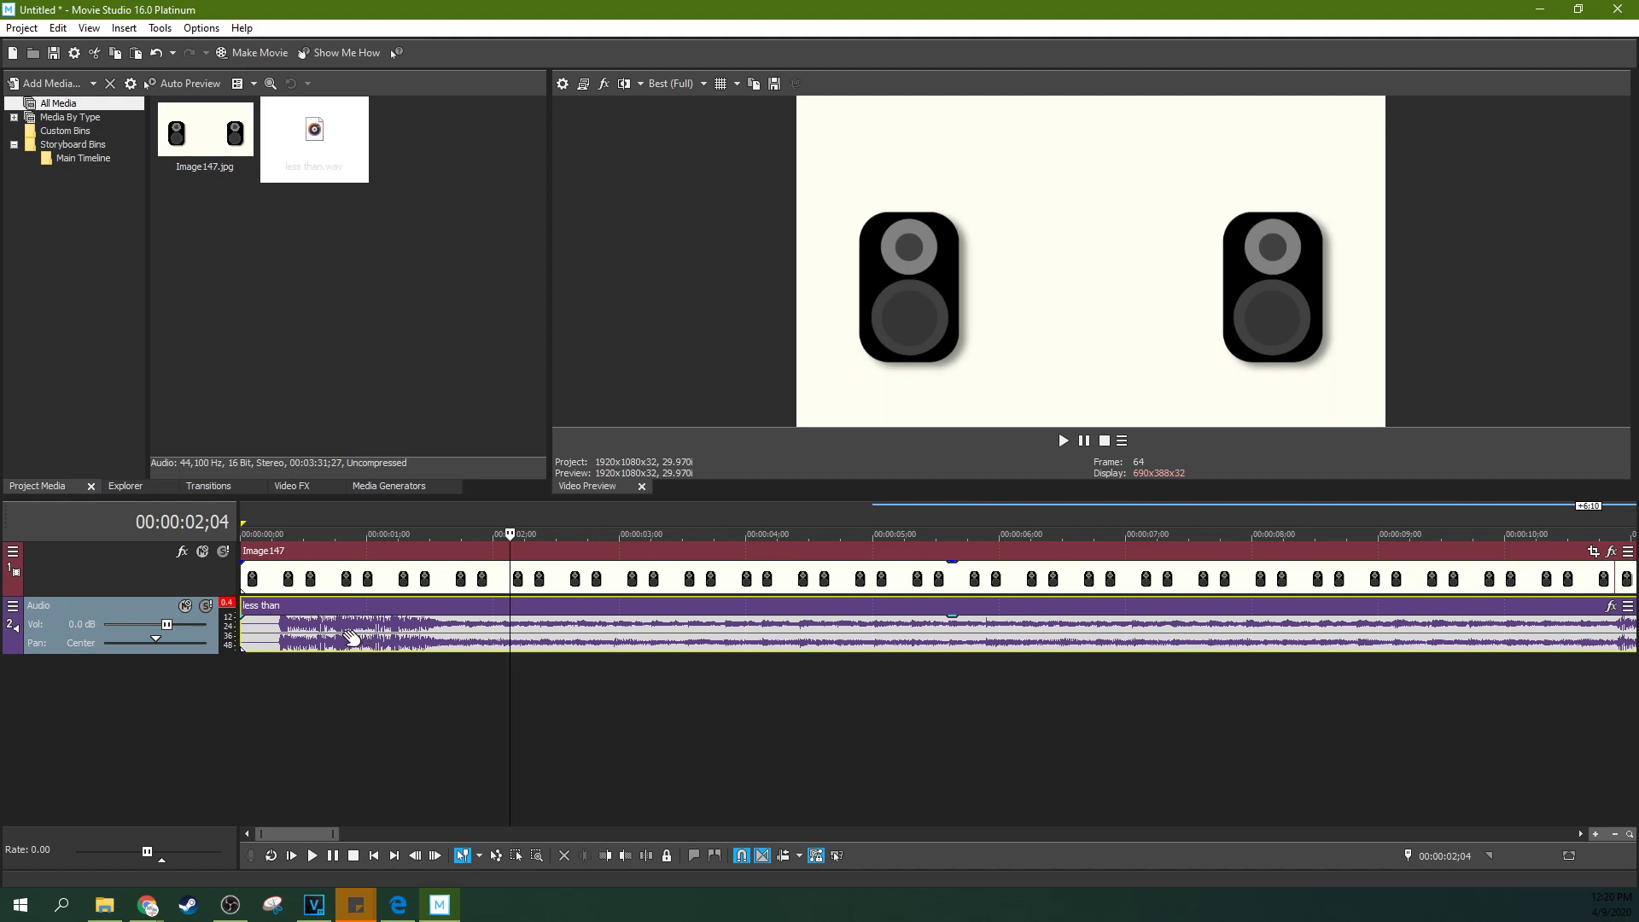
click(344, 638)
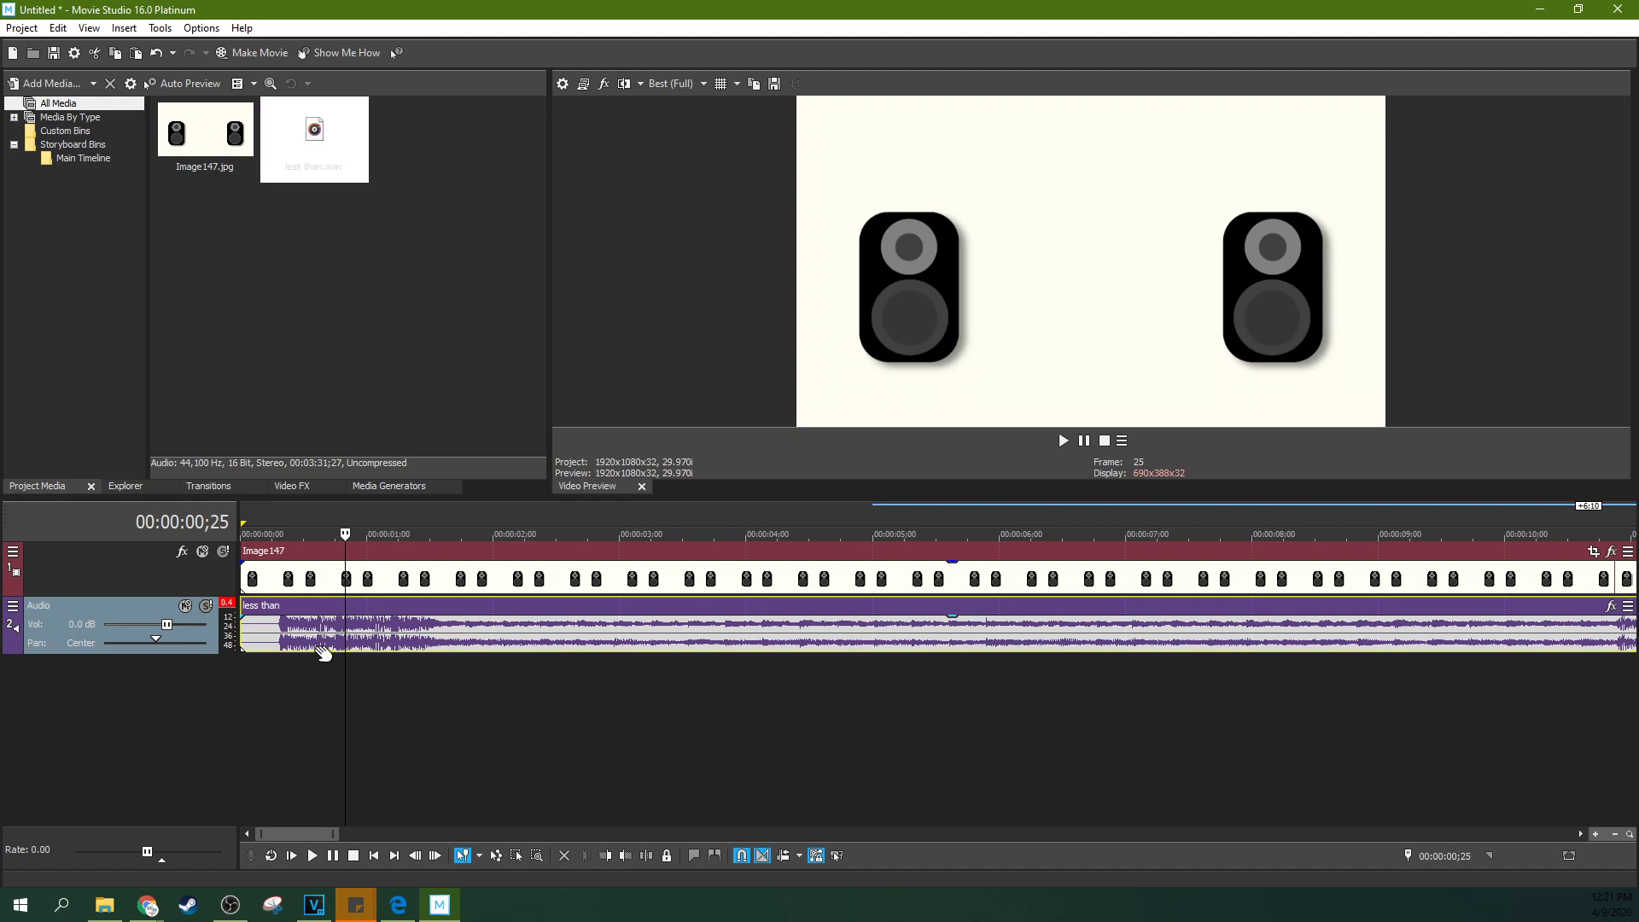
Copy the 'less than' audio event and insert a new empty audio track
right_click(288, 641)
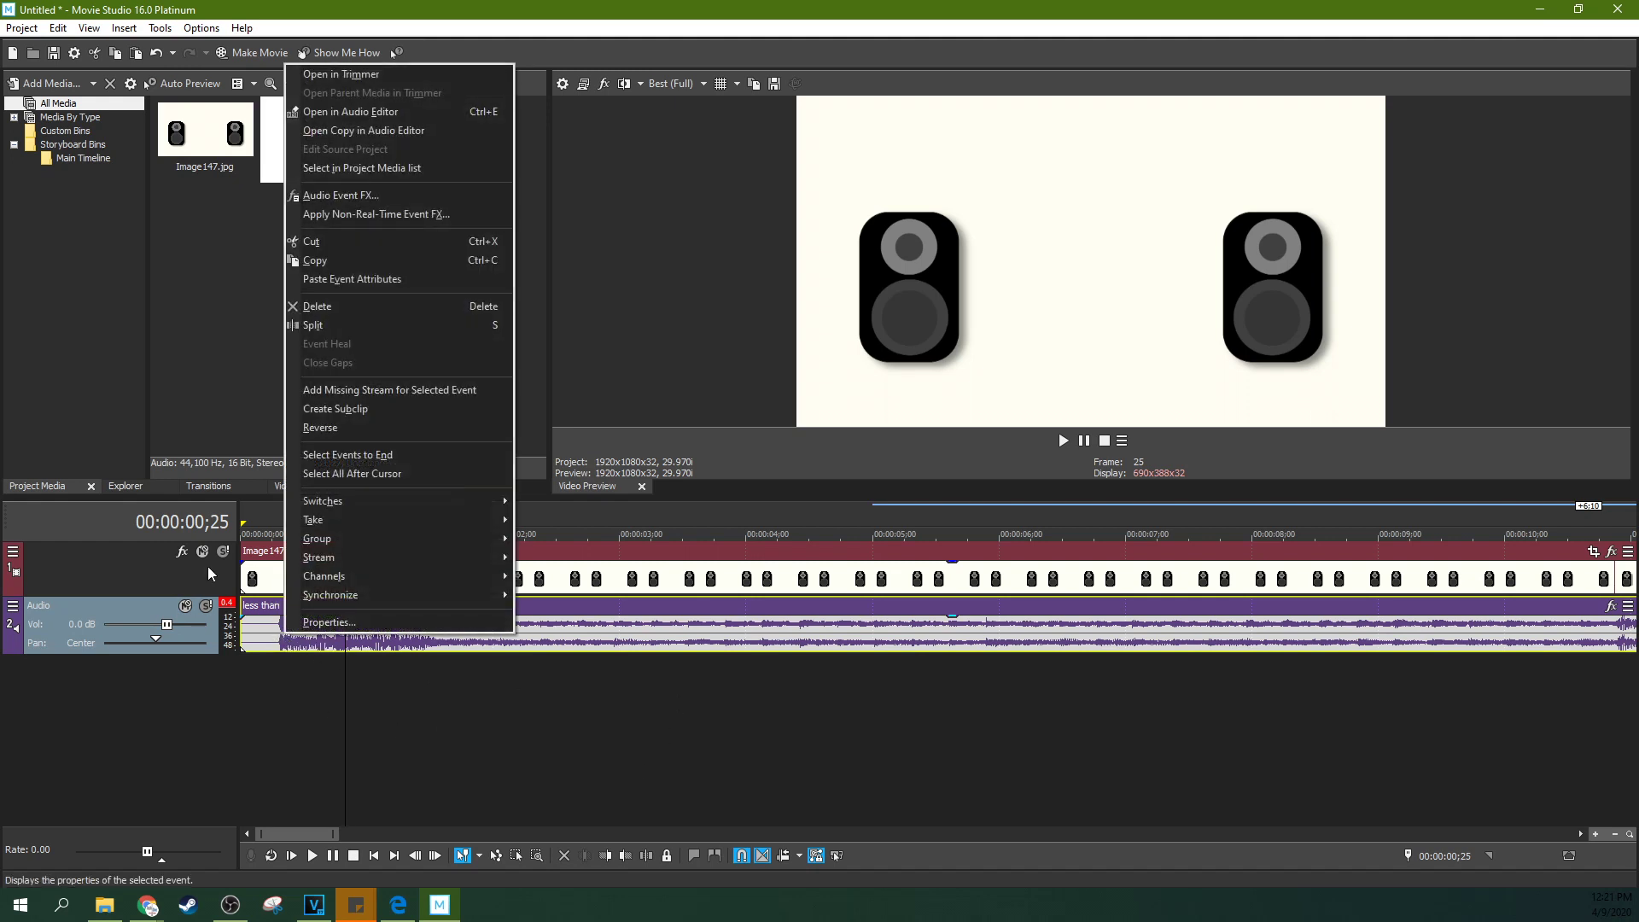
click(290, 644)
right_click(289, 642)
click(341, 266)
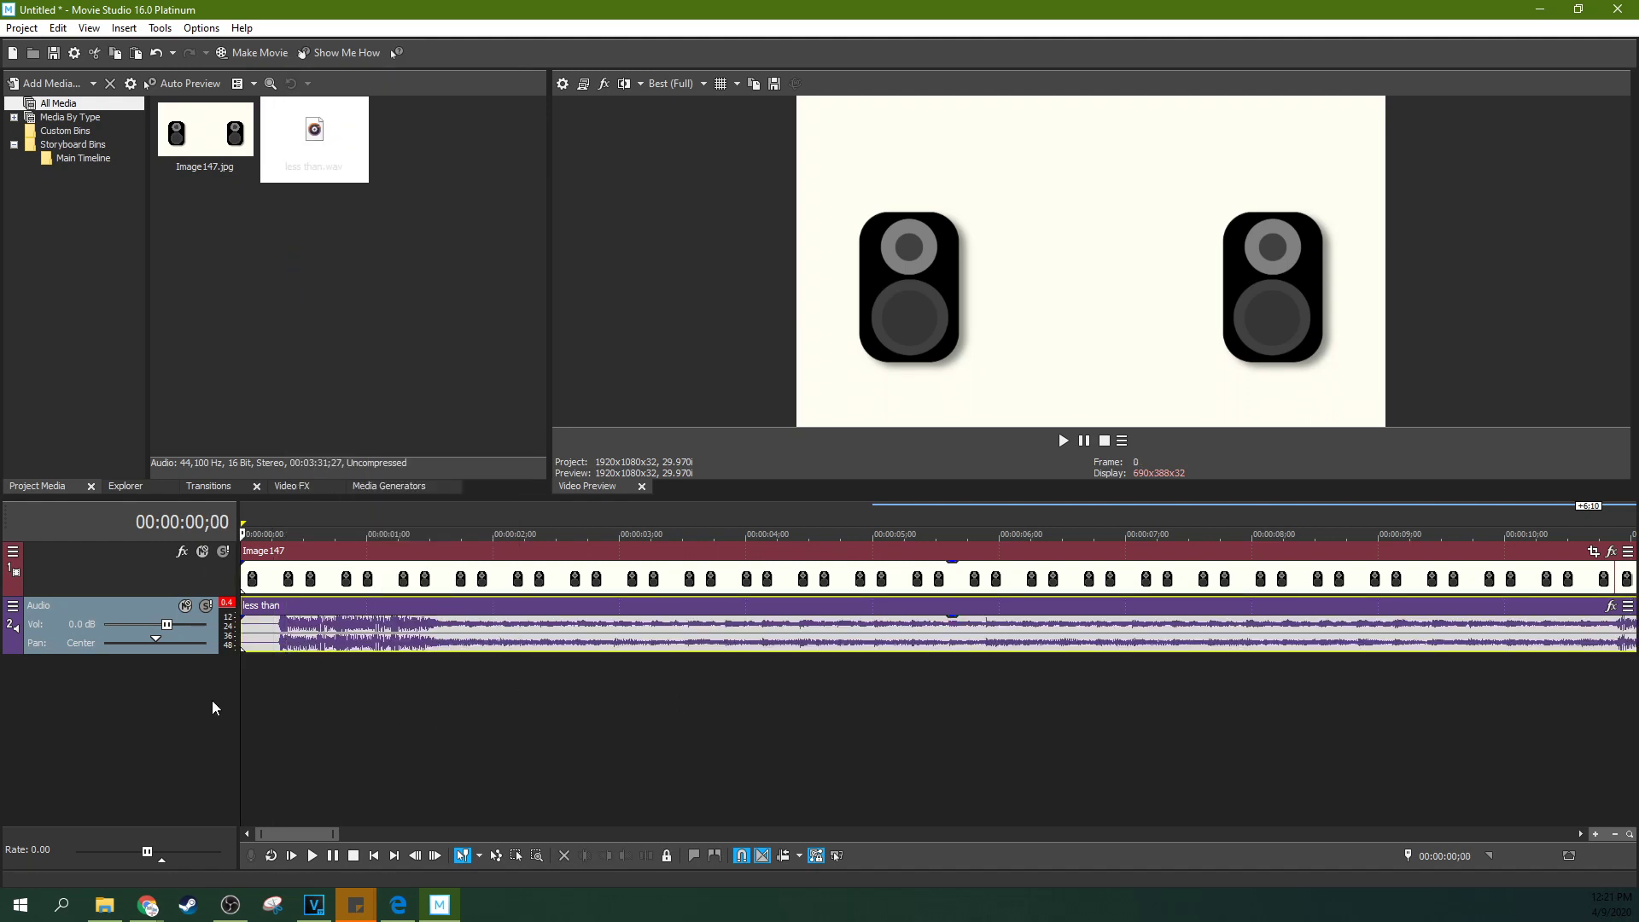
right_click(213, 701)
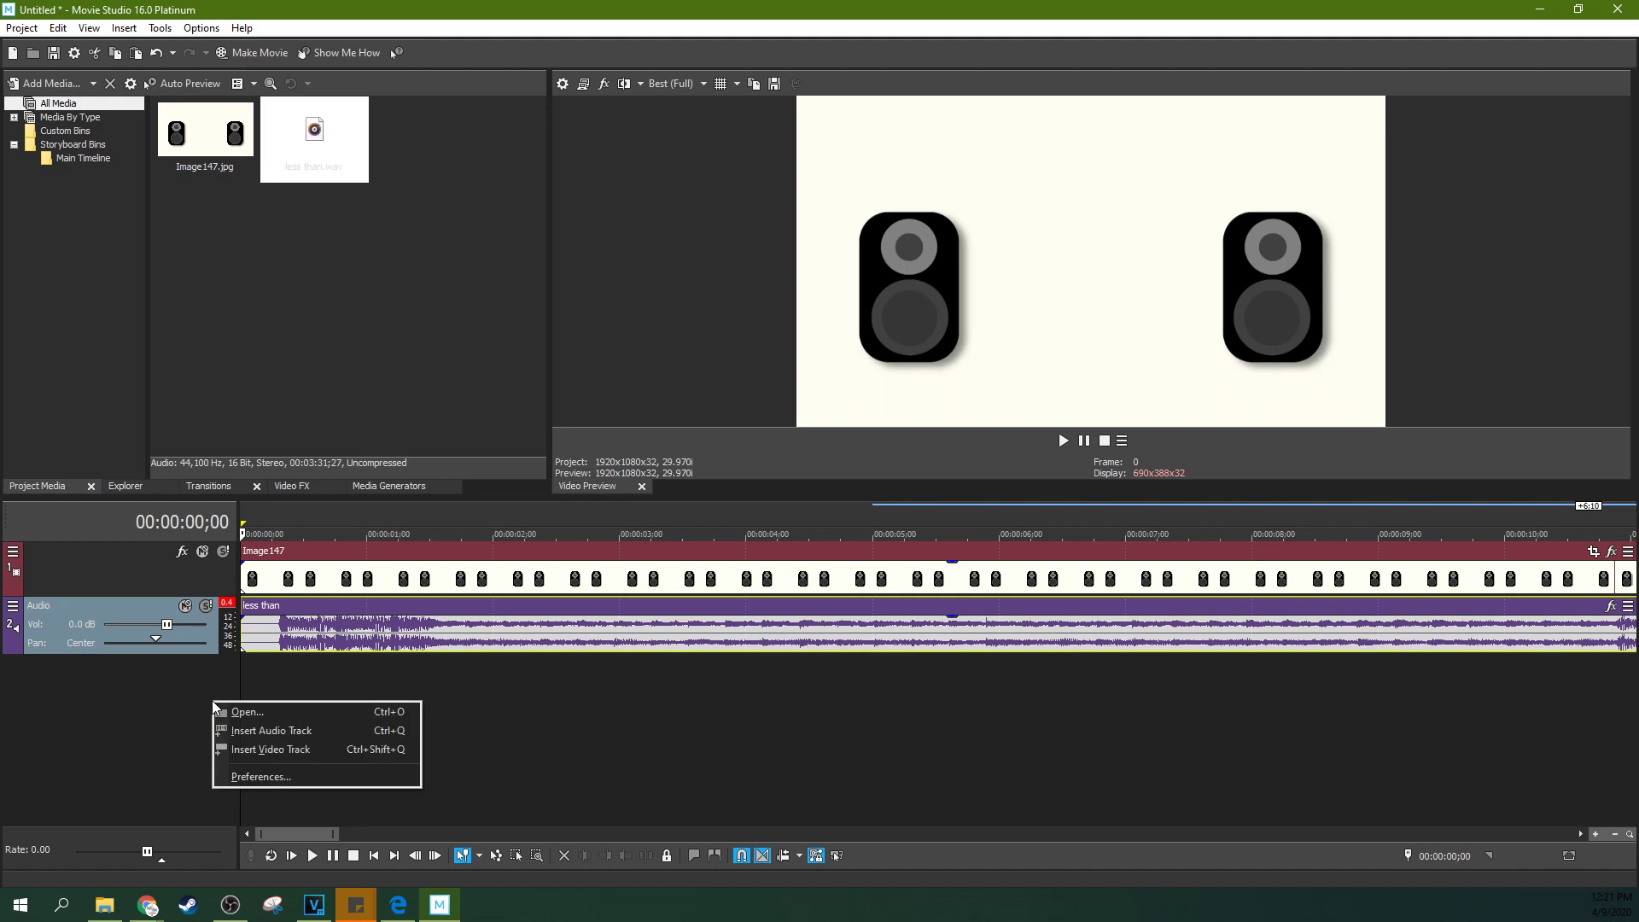
click(256, 730)
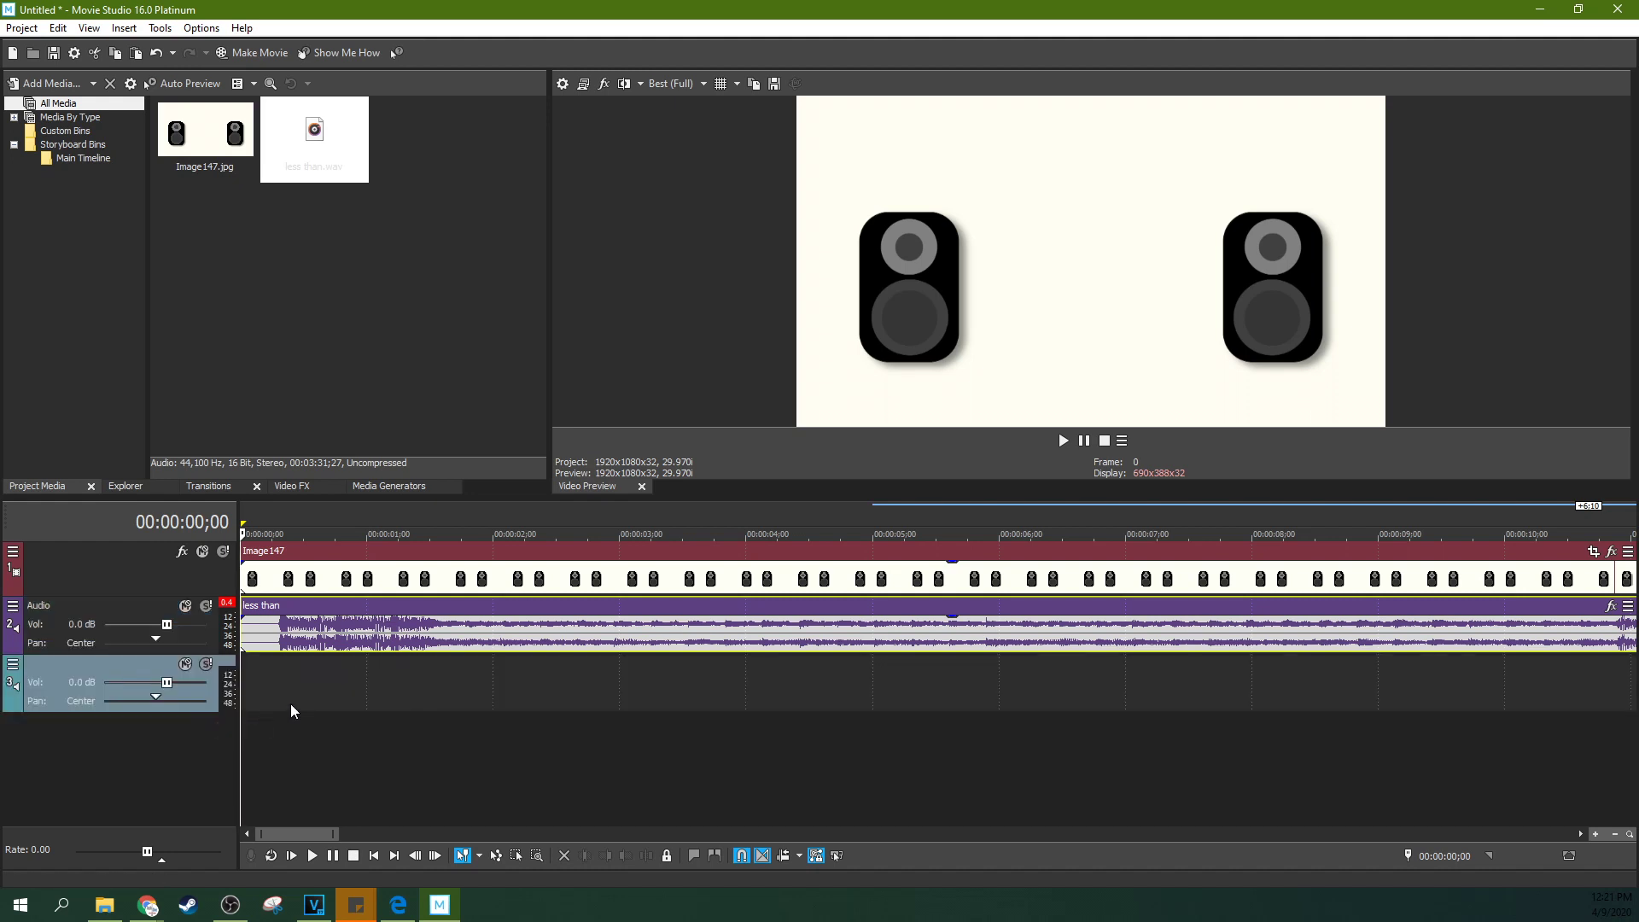
Paste the copied 'less than' audio onto the new track at time zero
click(320, 645)
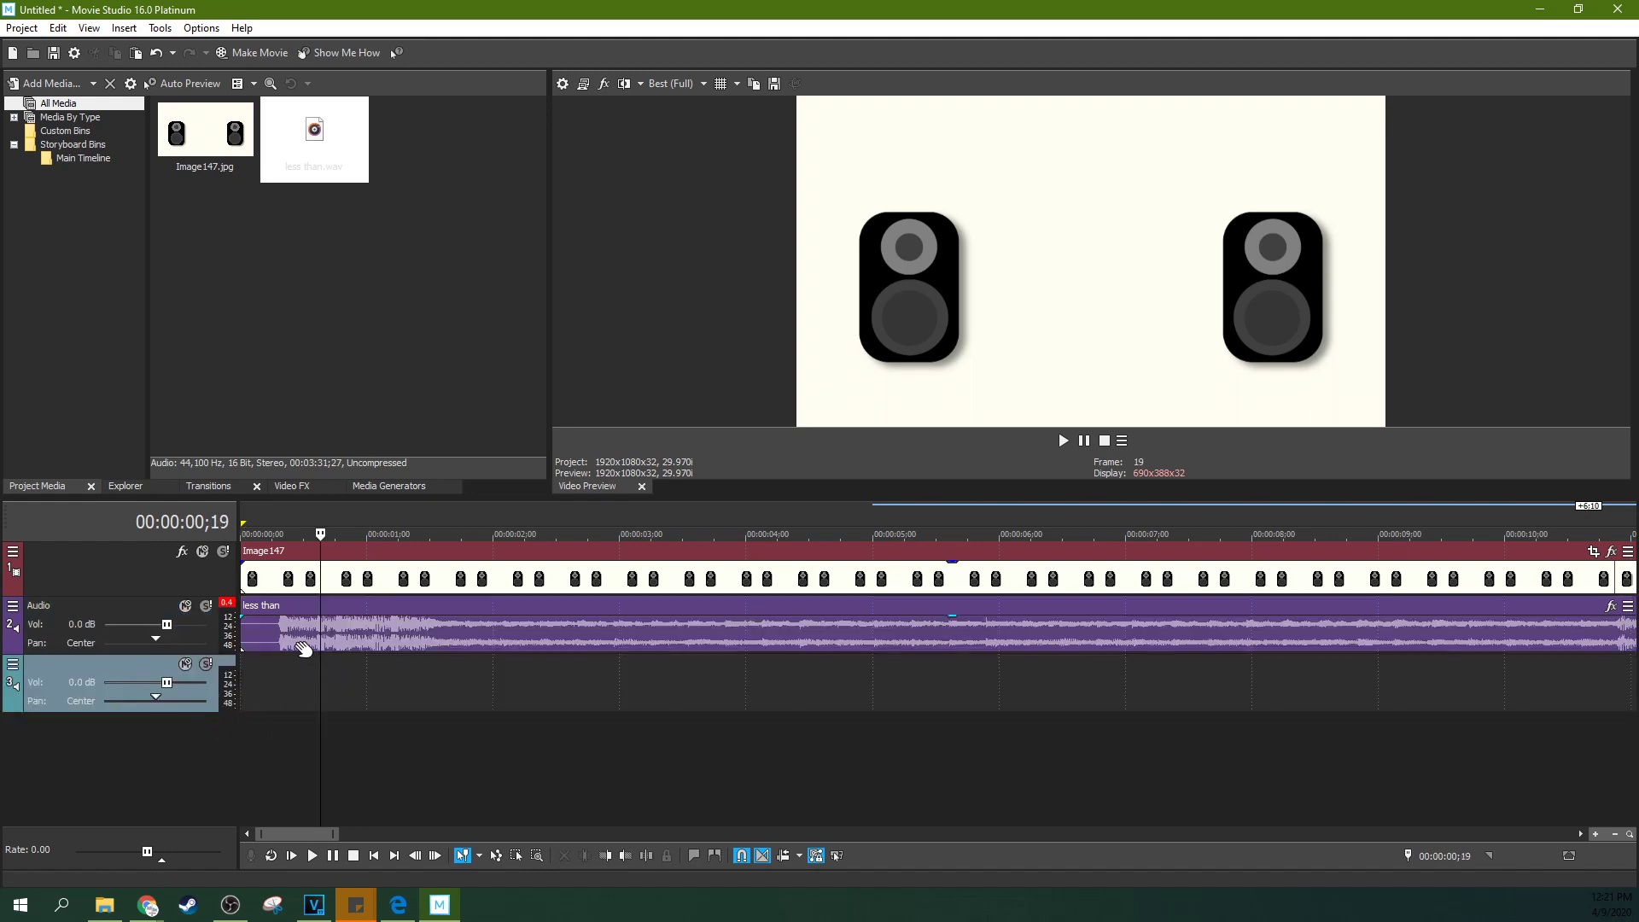
click(287, 642)
click(242, 687)
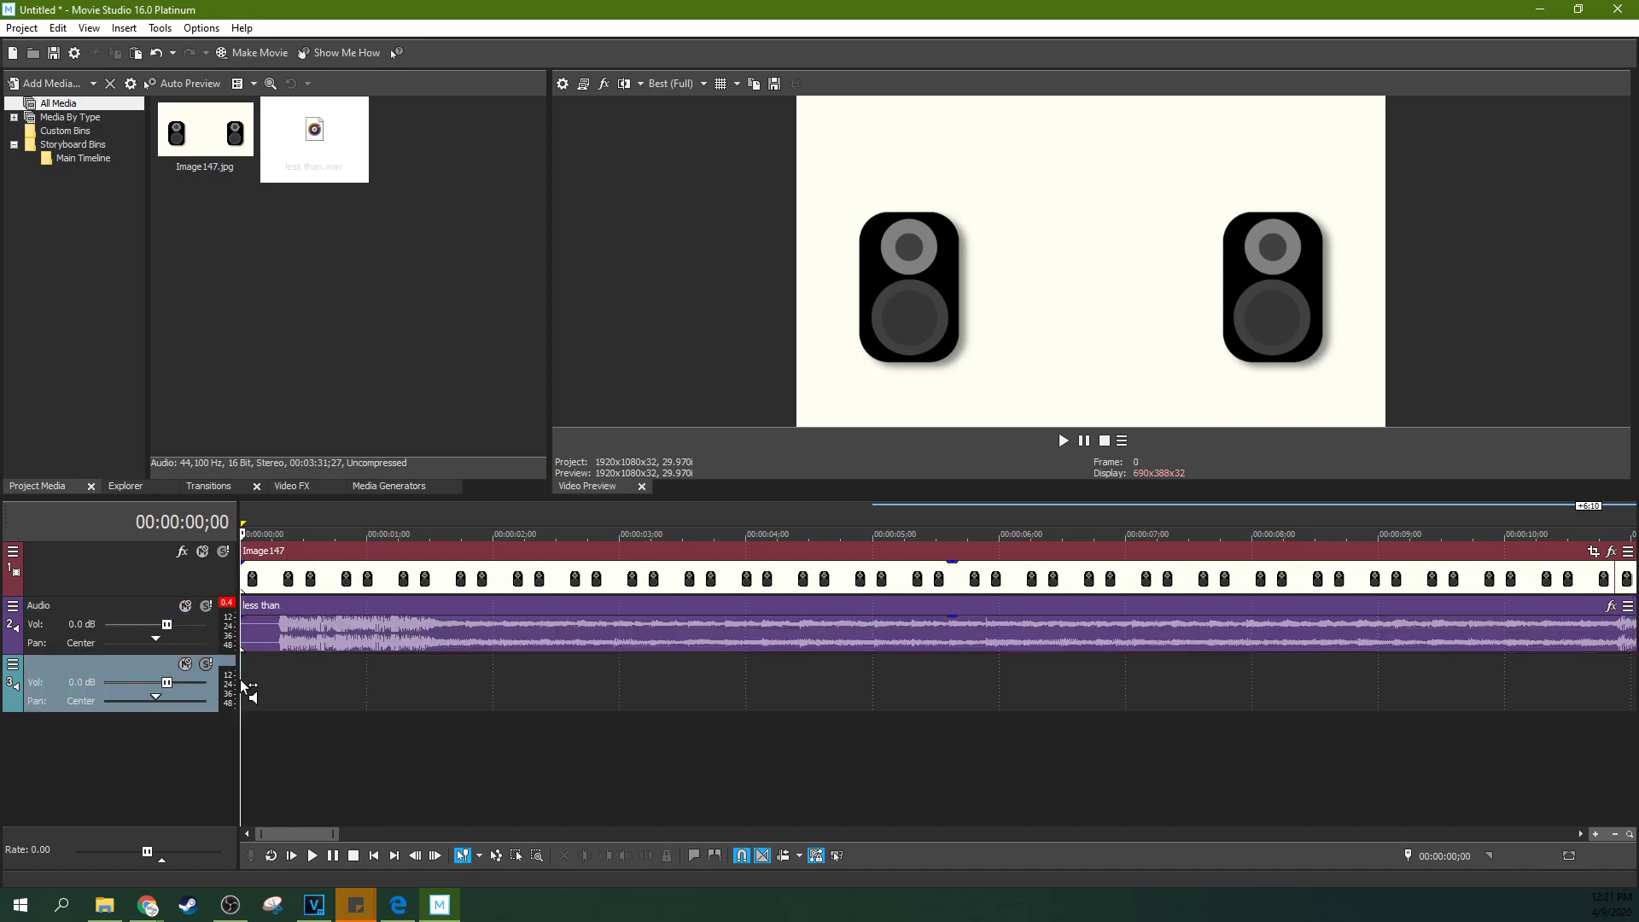
key(ctrl+v)
click(311, 626)
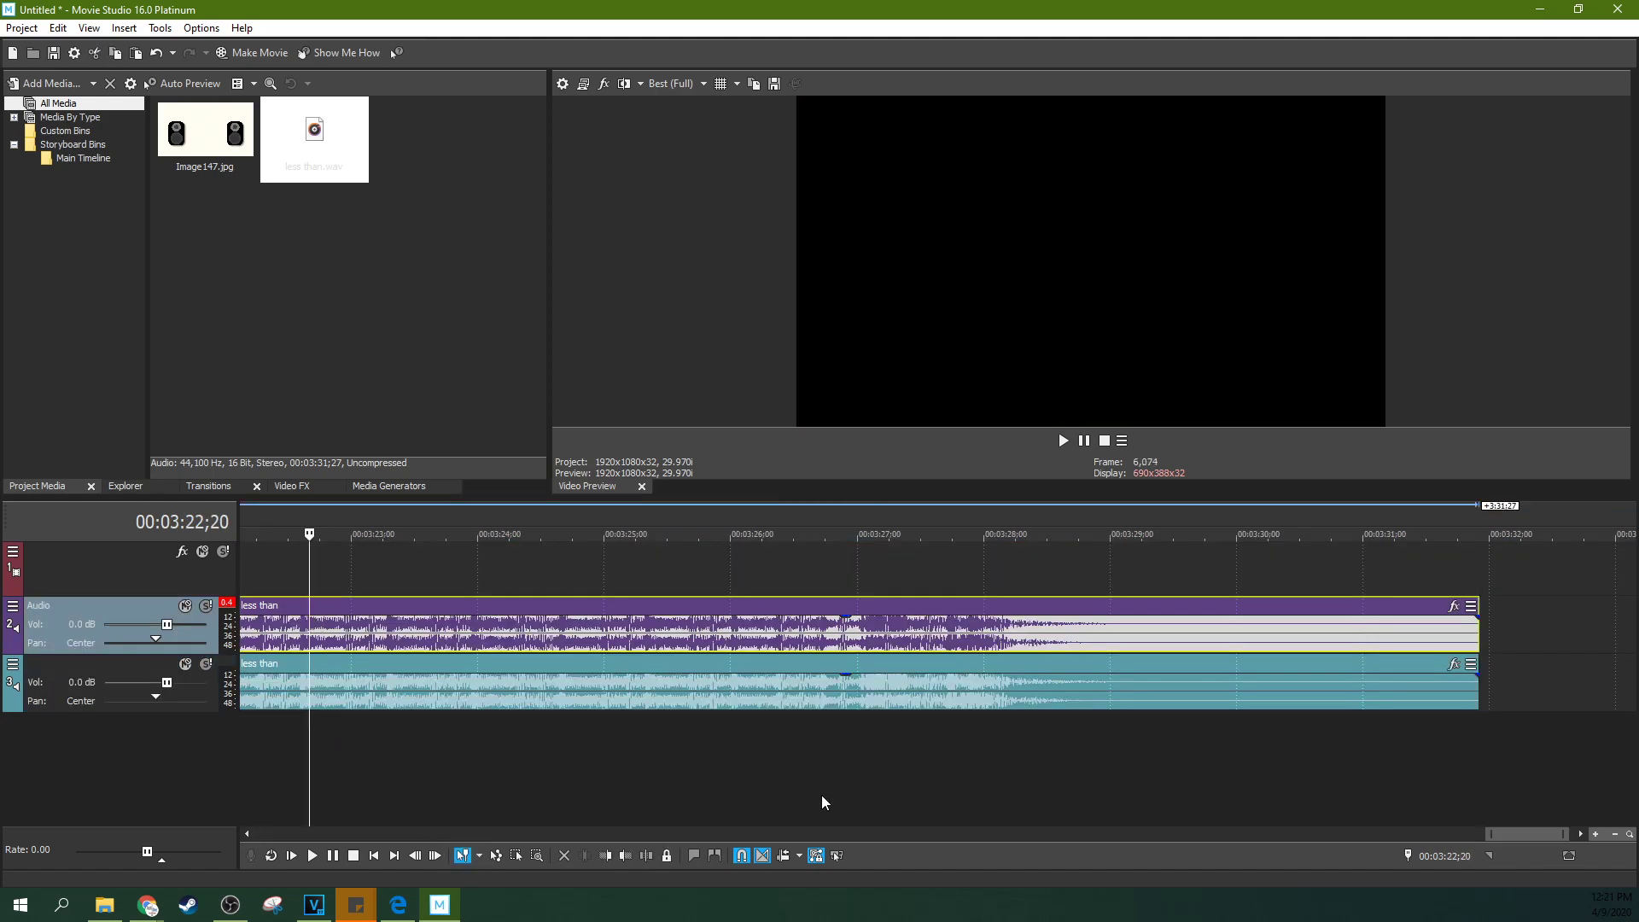
scroll(828, 807, down, 5)
click(253, 746)
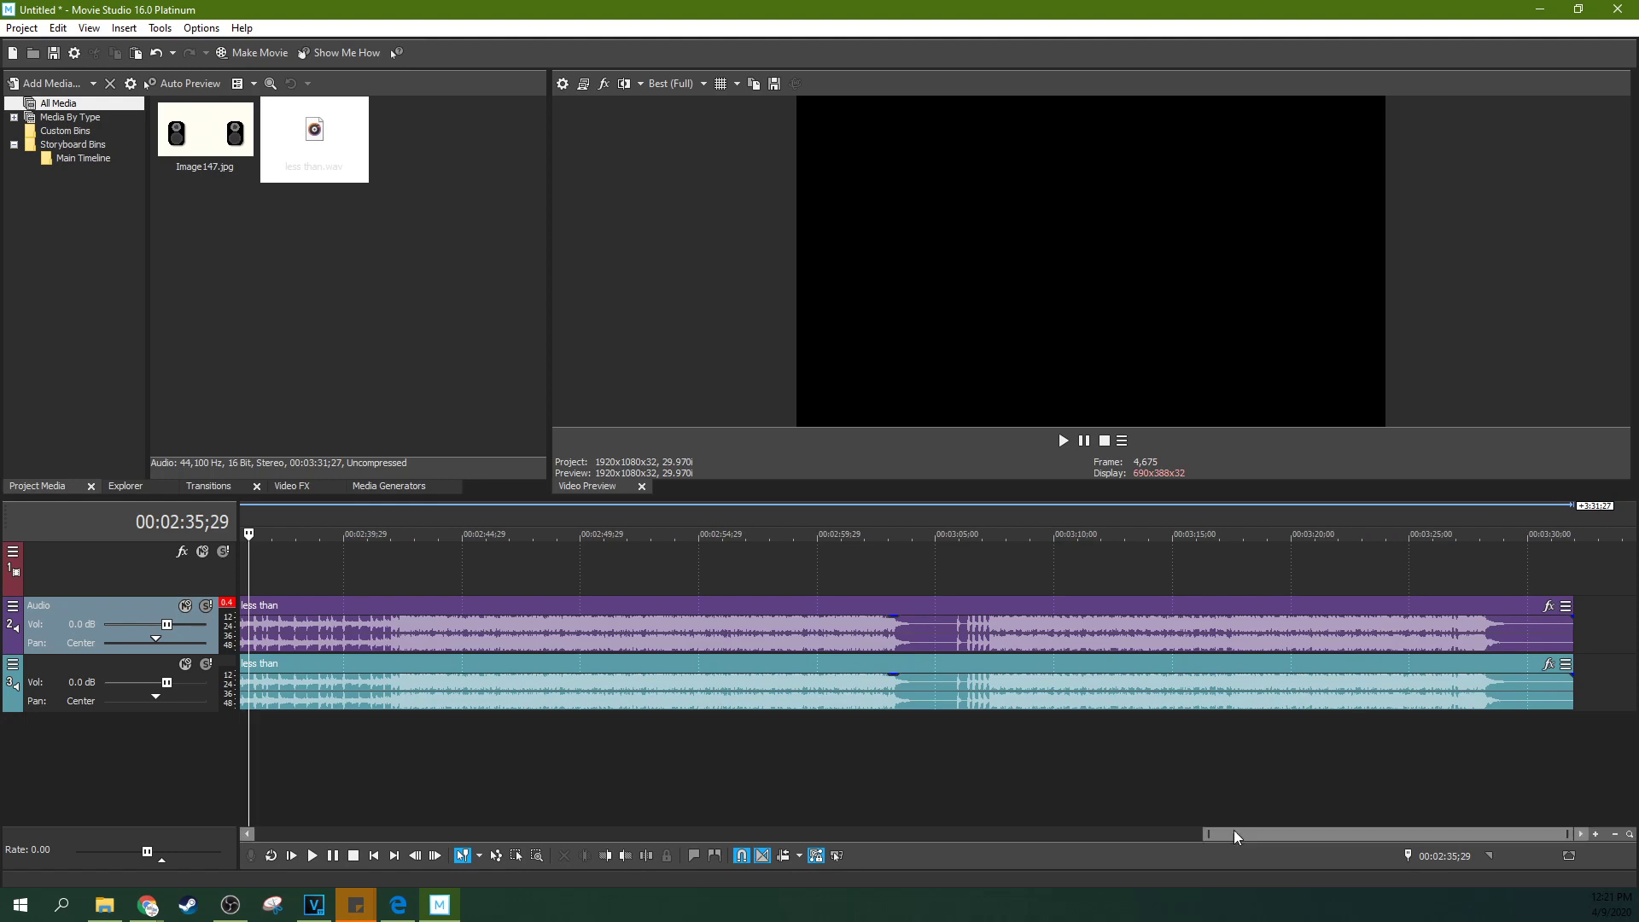
drag(1232, 835, 304, 779)
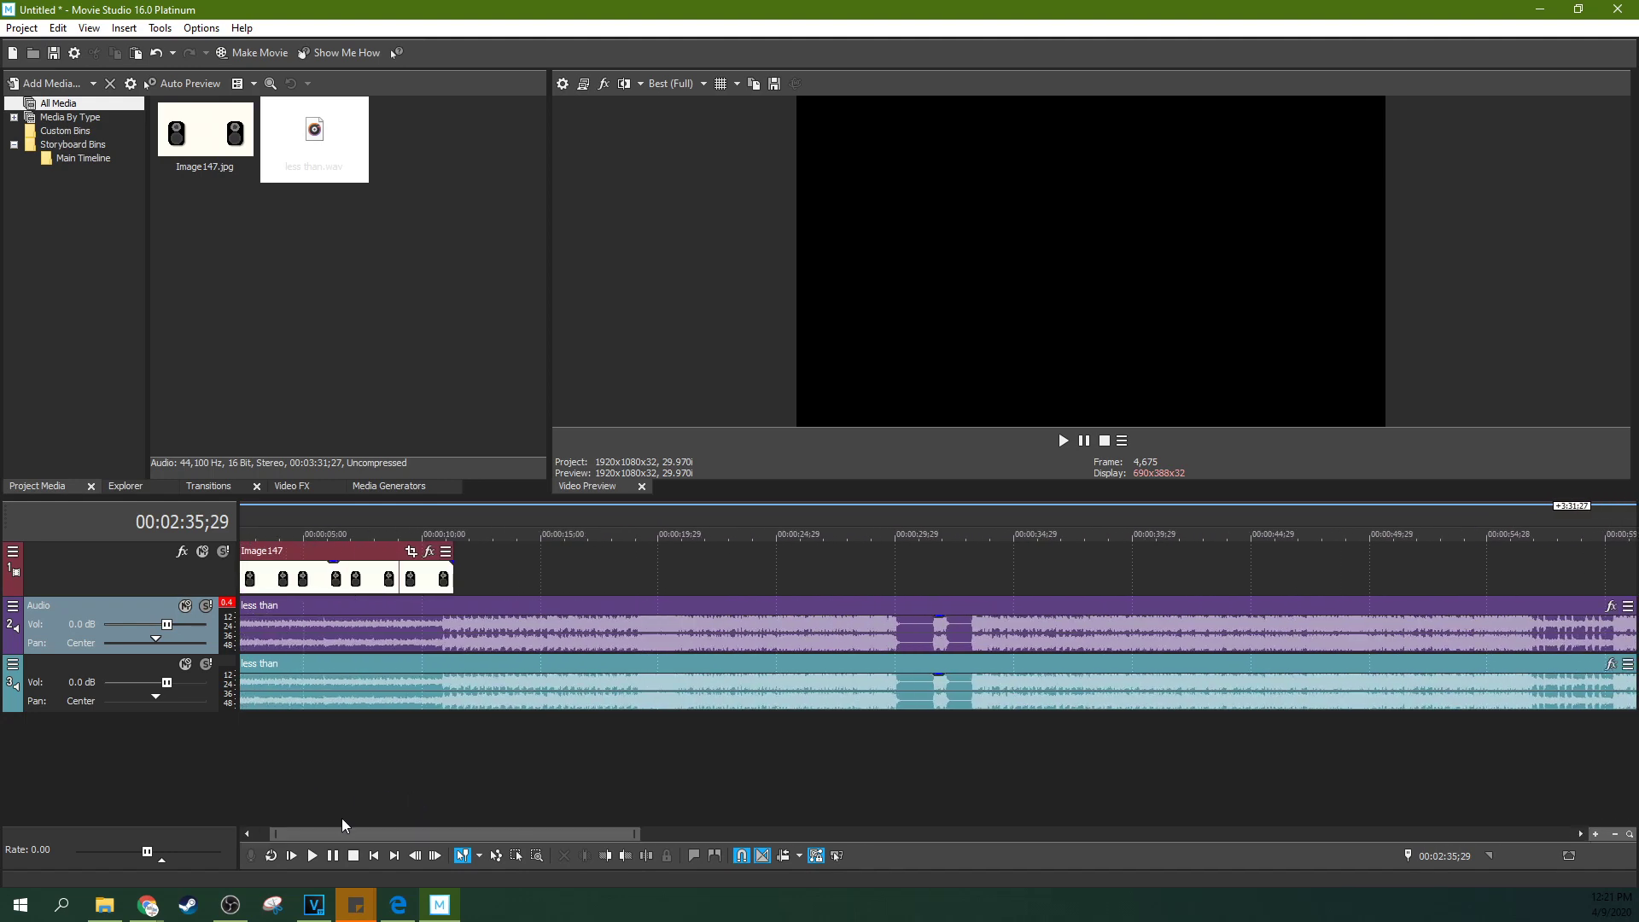
click(282, 760)
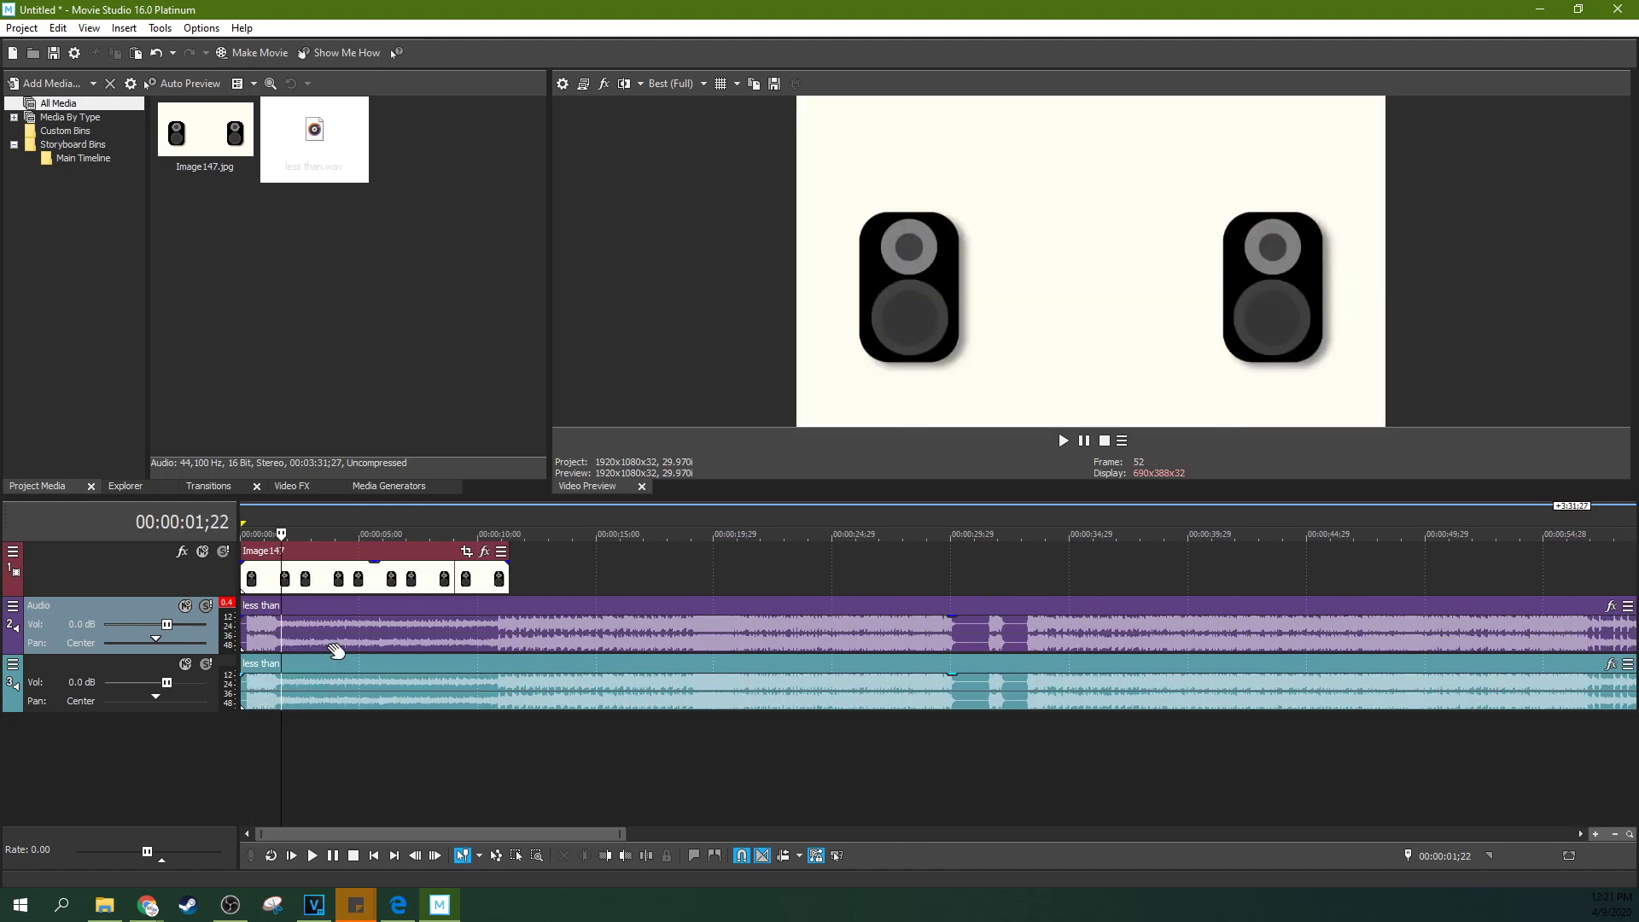
Keep only the left channel on the original audio event and only the right on the copy
right_click(335, 609)
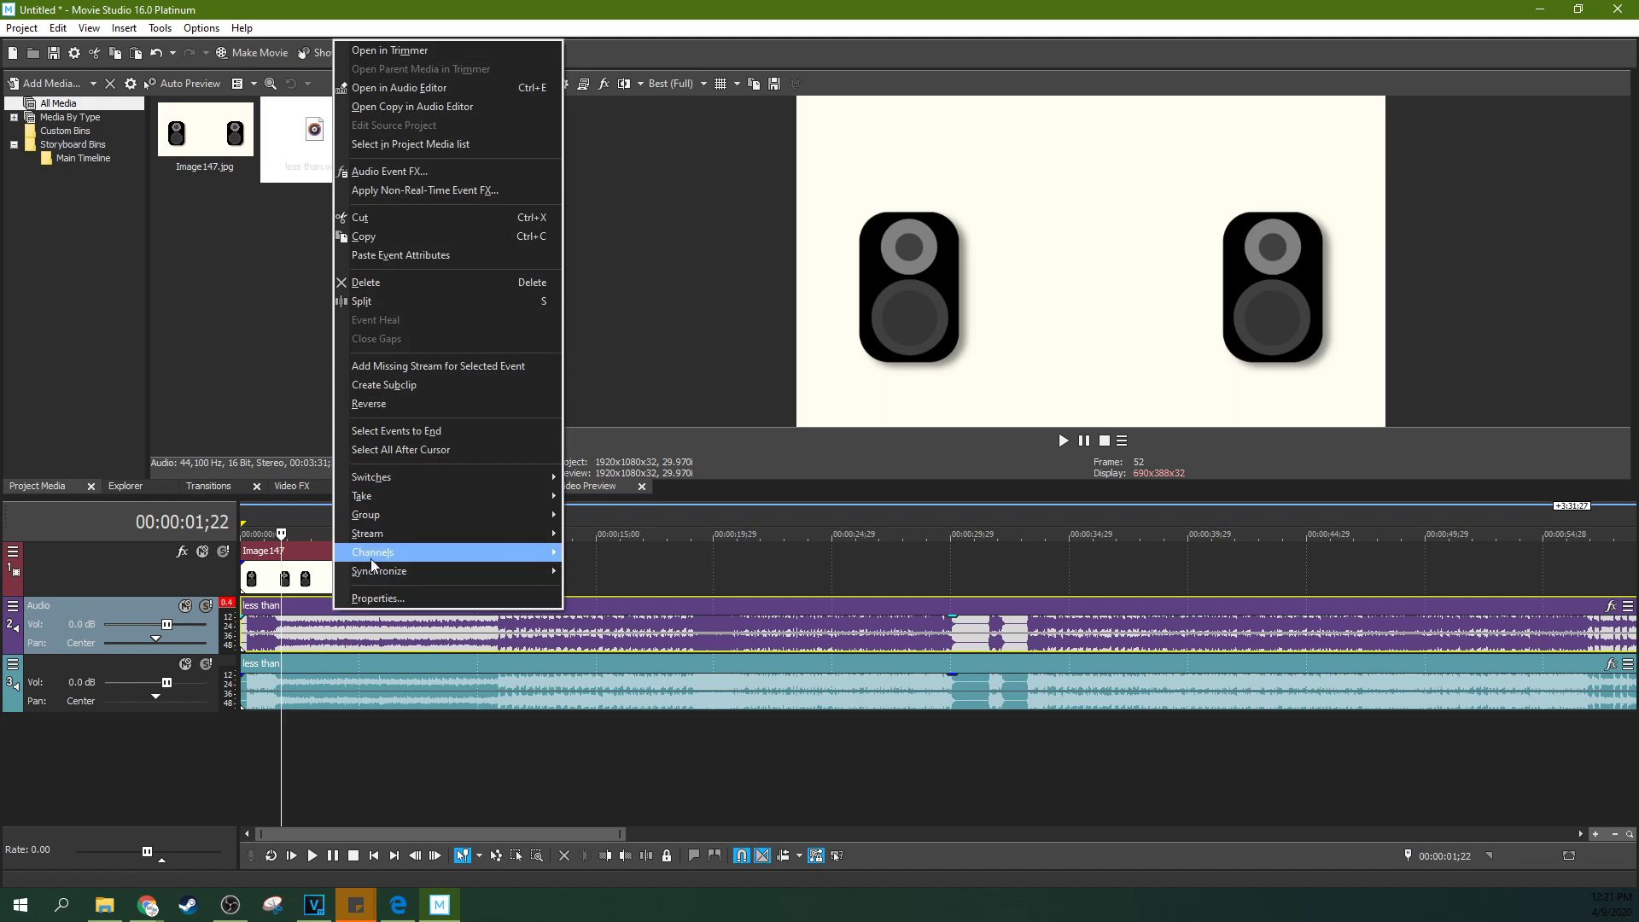
mouse_move(389, 552)
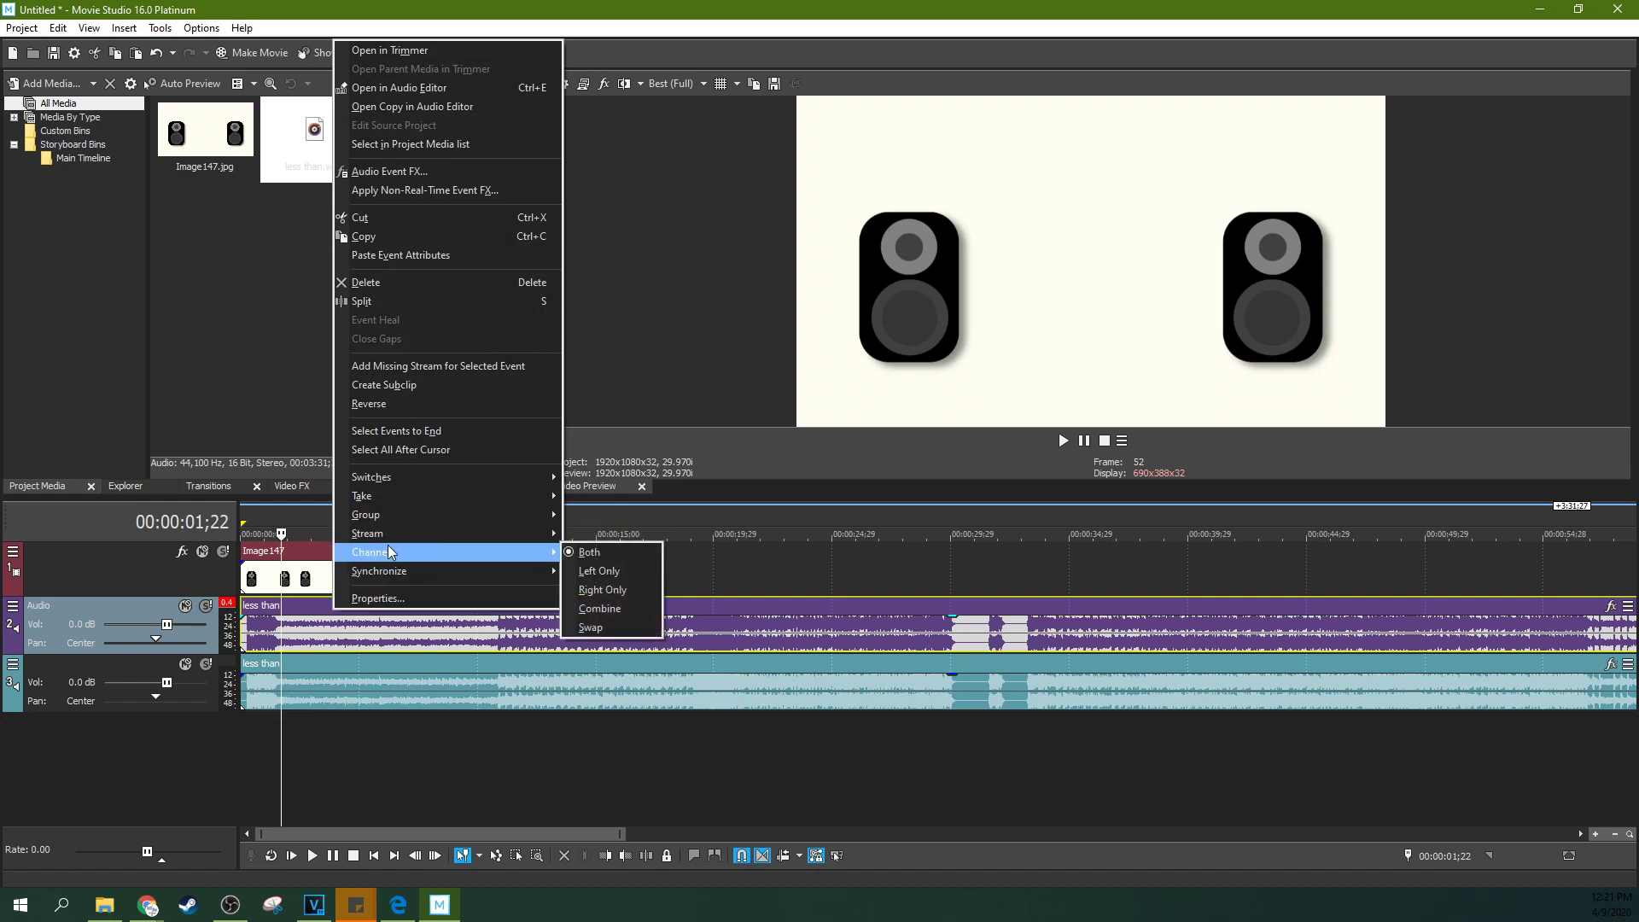
click(578, 572)
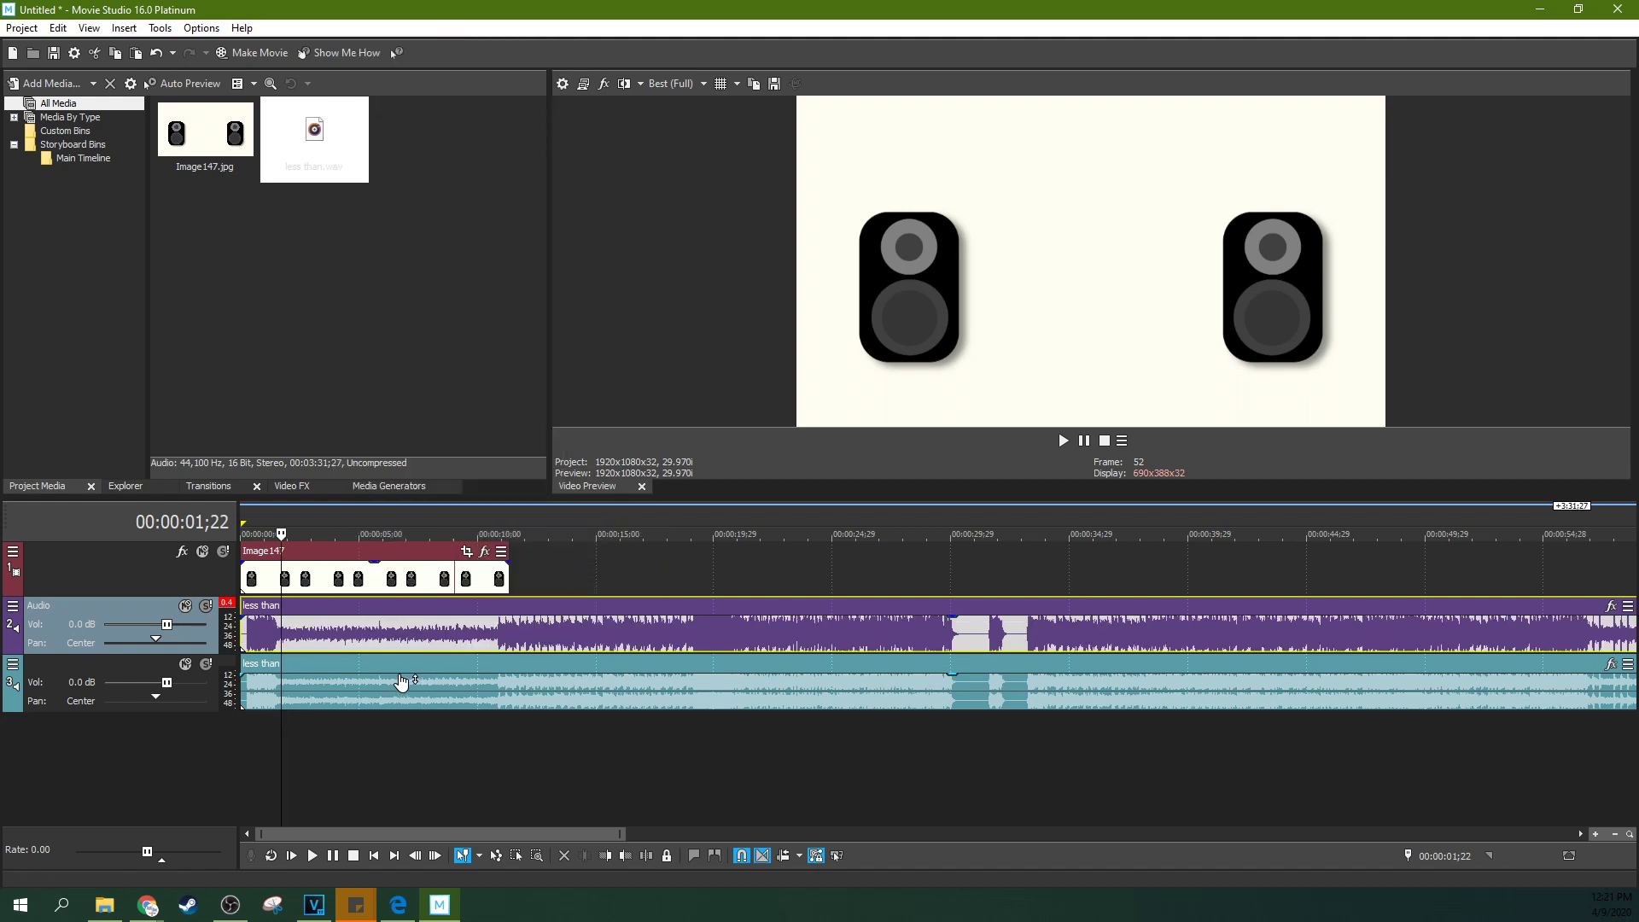
click(401, 686)
right_click(401, 687)
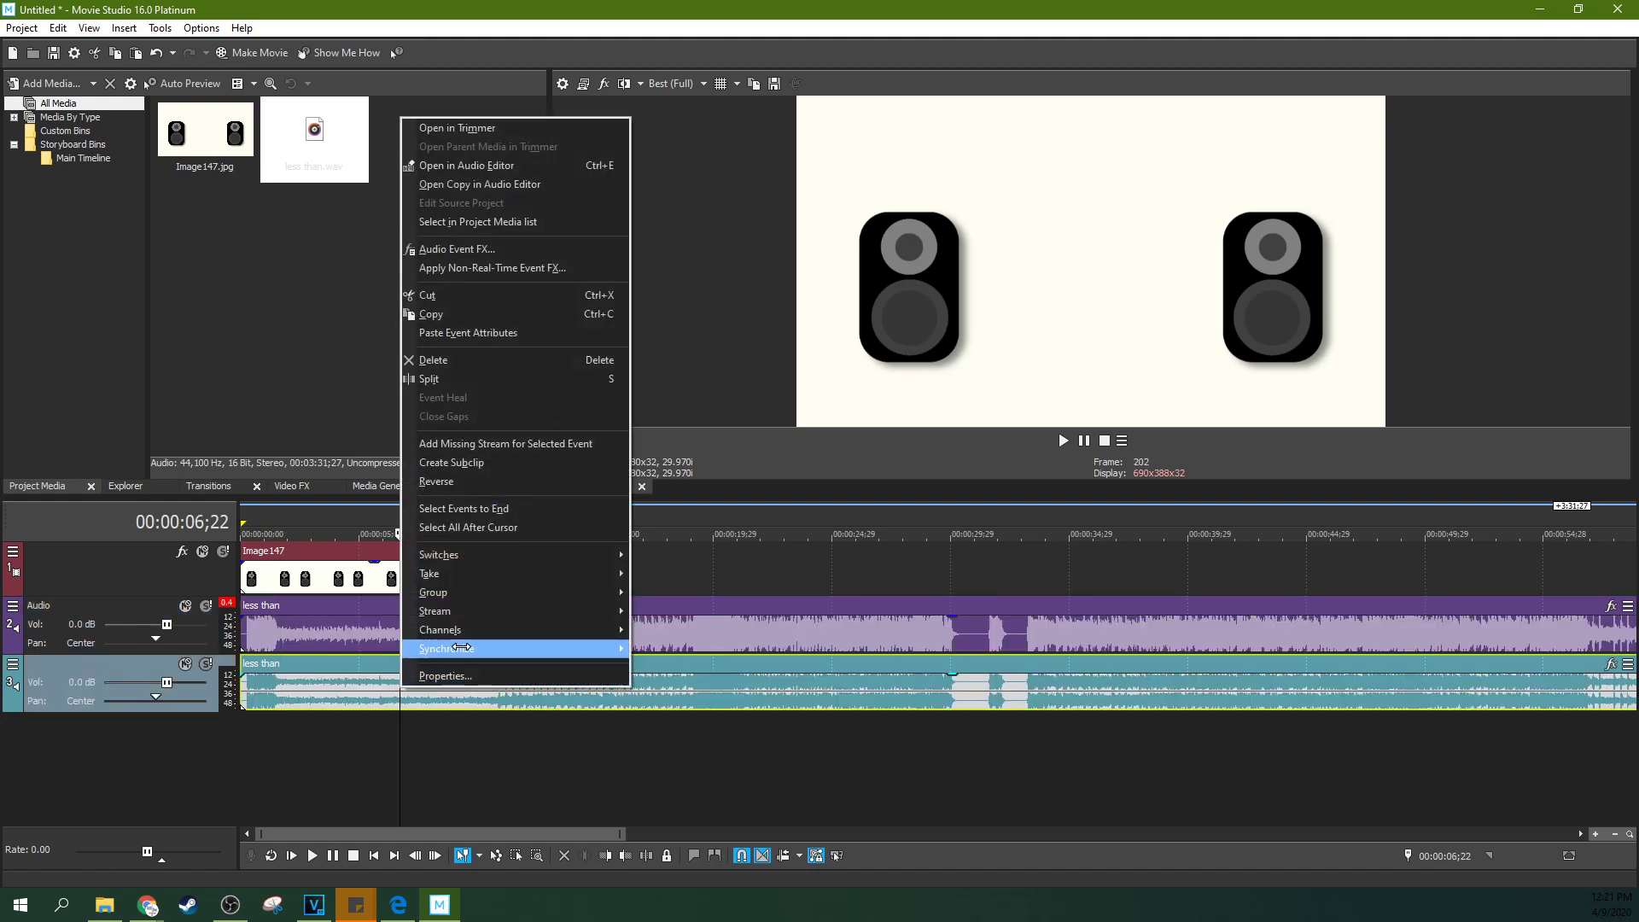
mouse_move(460, 630)
click(682, 668)
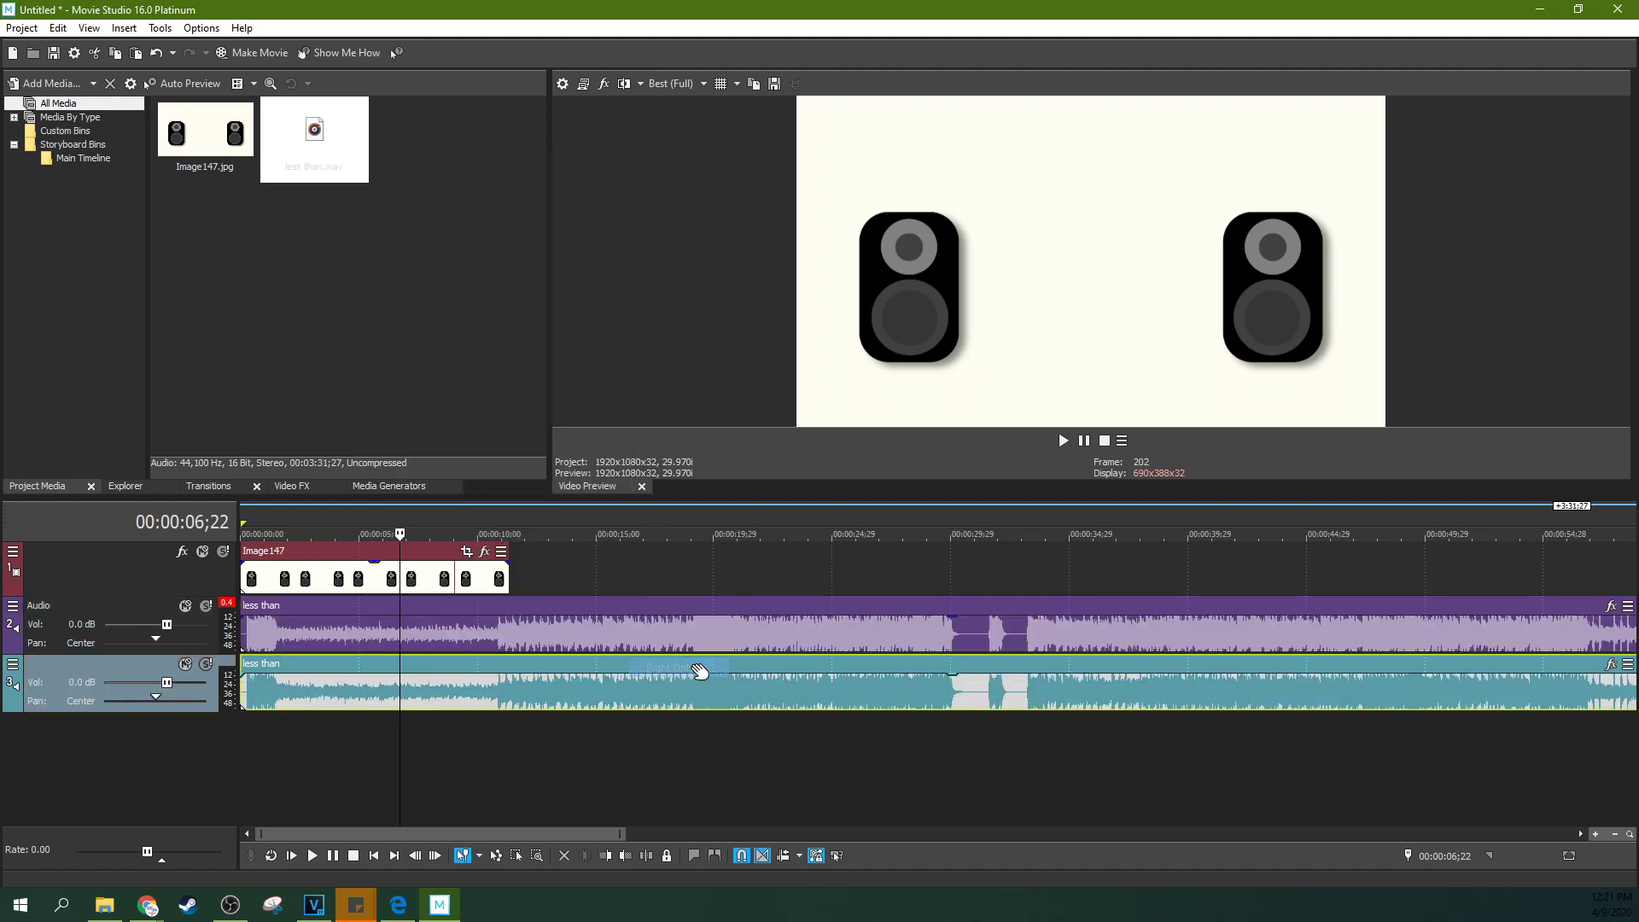
Pan the first audio track fully to 100% left
click(540, 687)
click(386, 631)
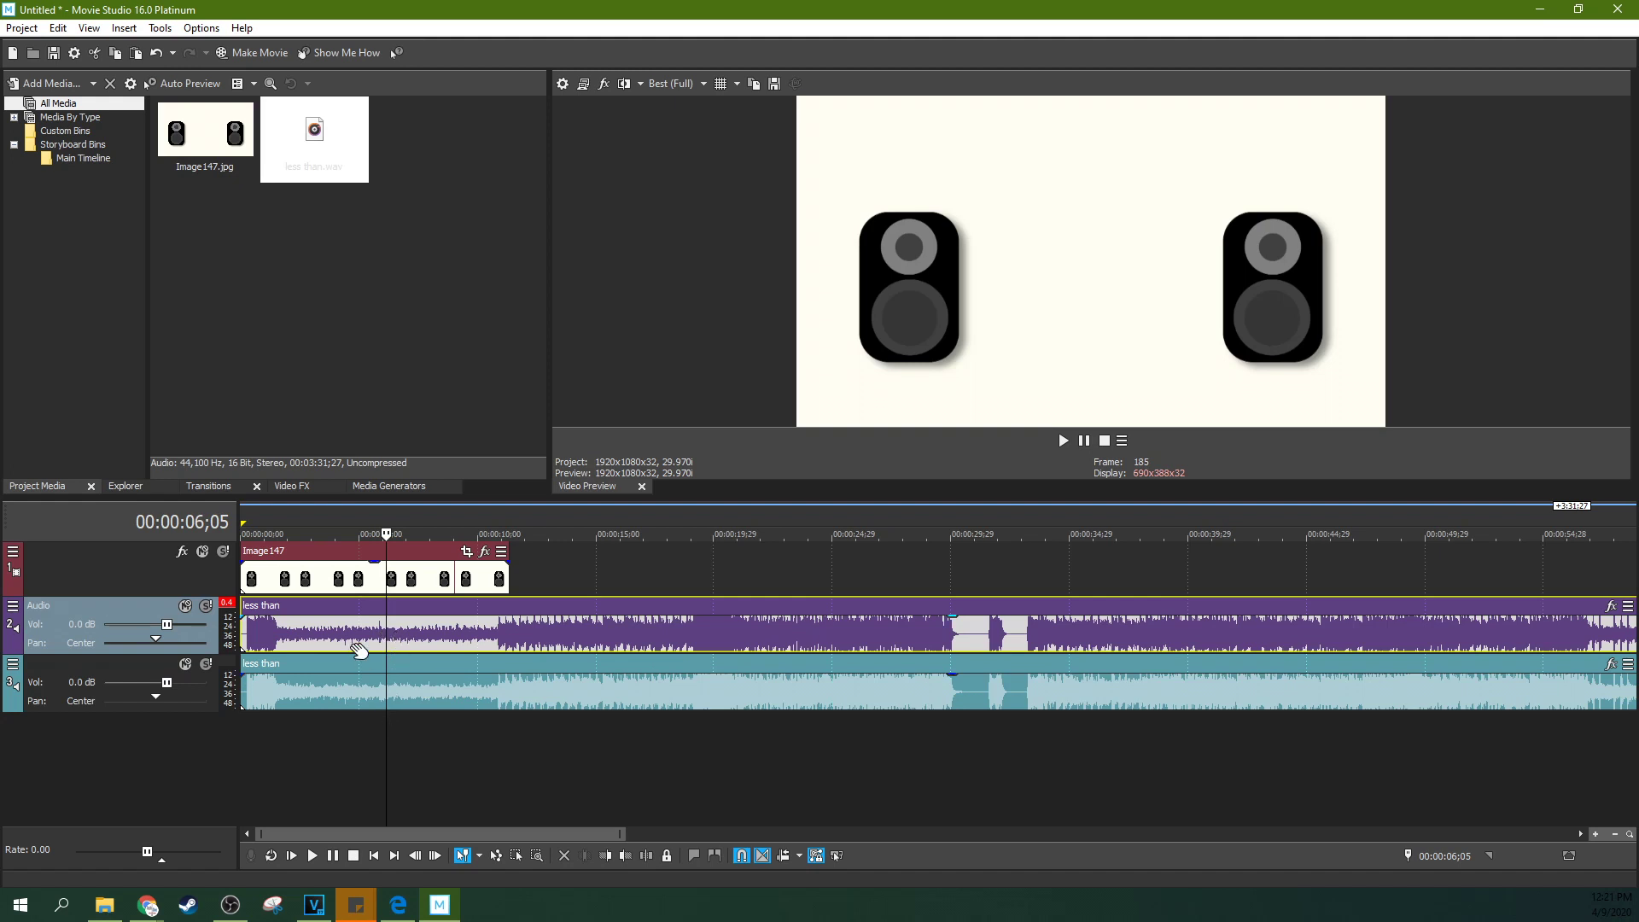
click(316, 682)
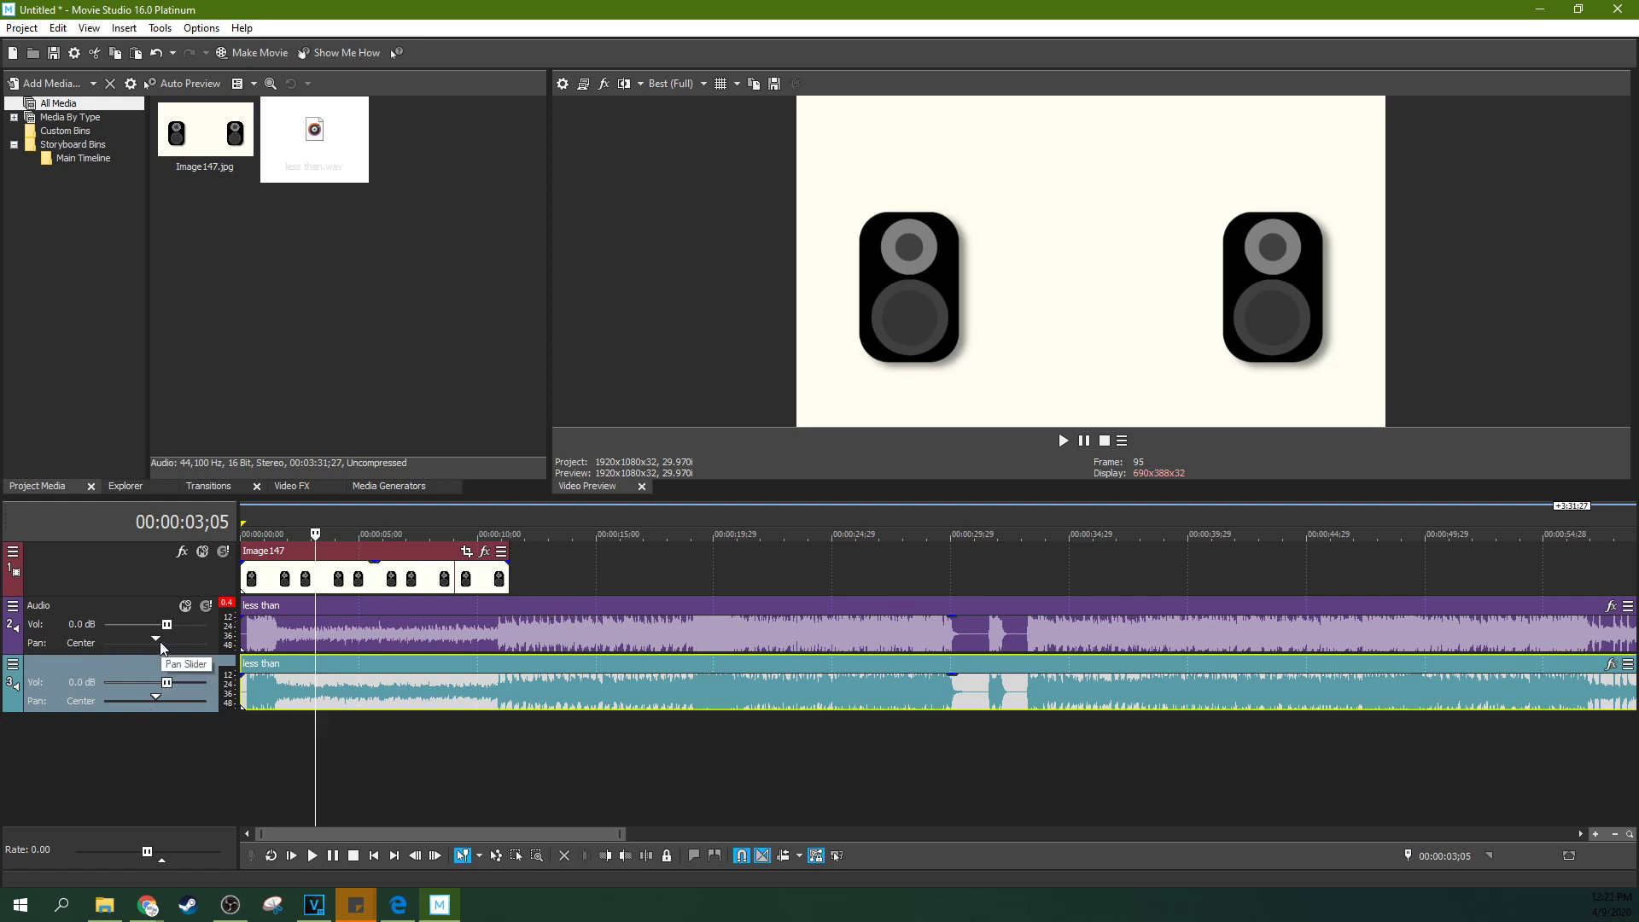
drag(157, 642, 135, 644)
Pan the second audio track fully to the right
drag(156, 696, 230, 707)
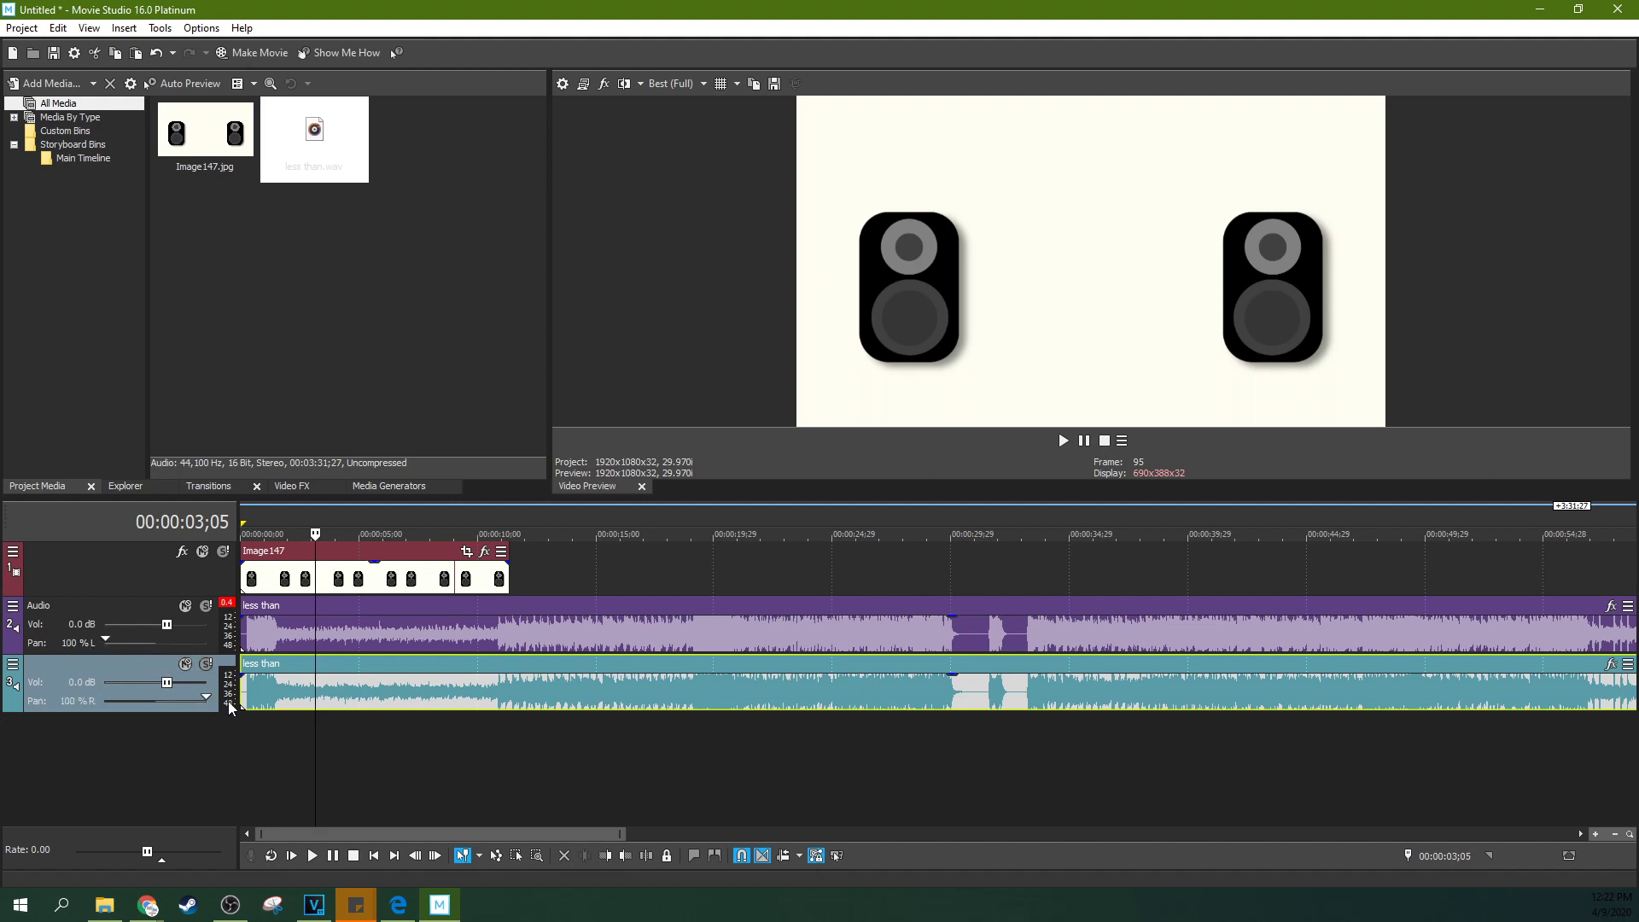
click(102, 611)
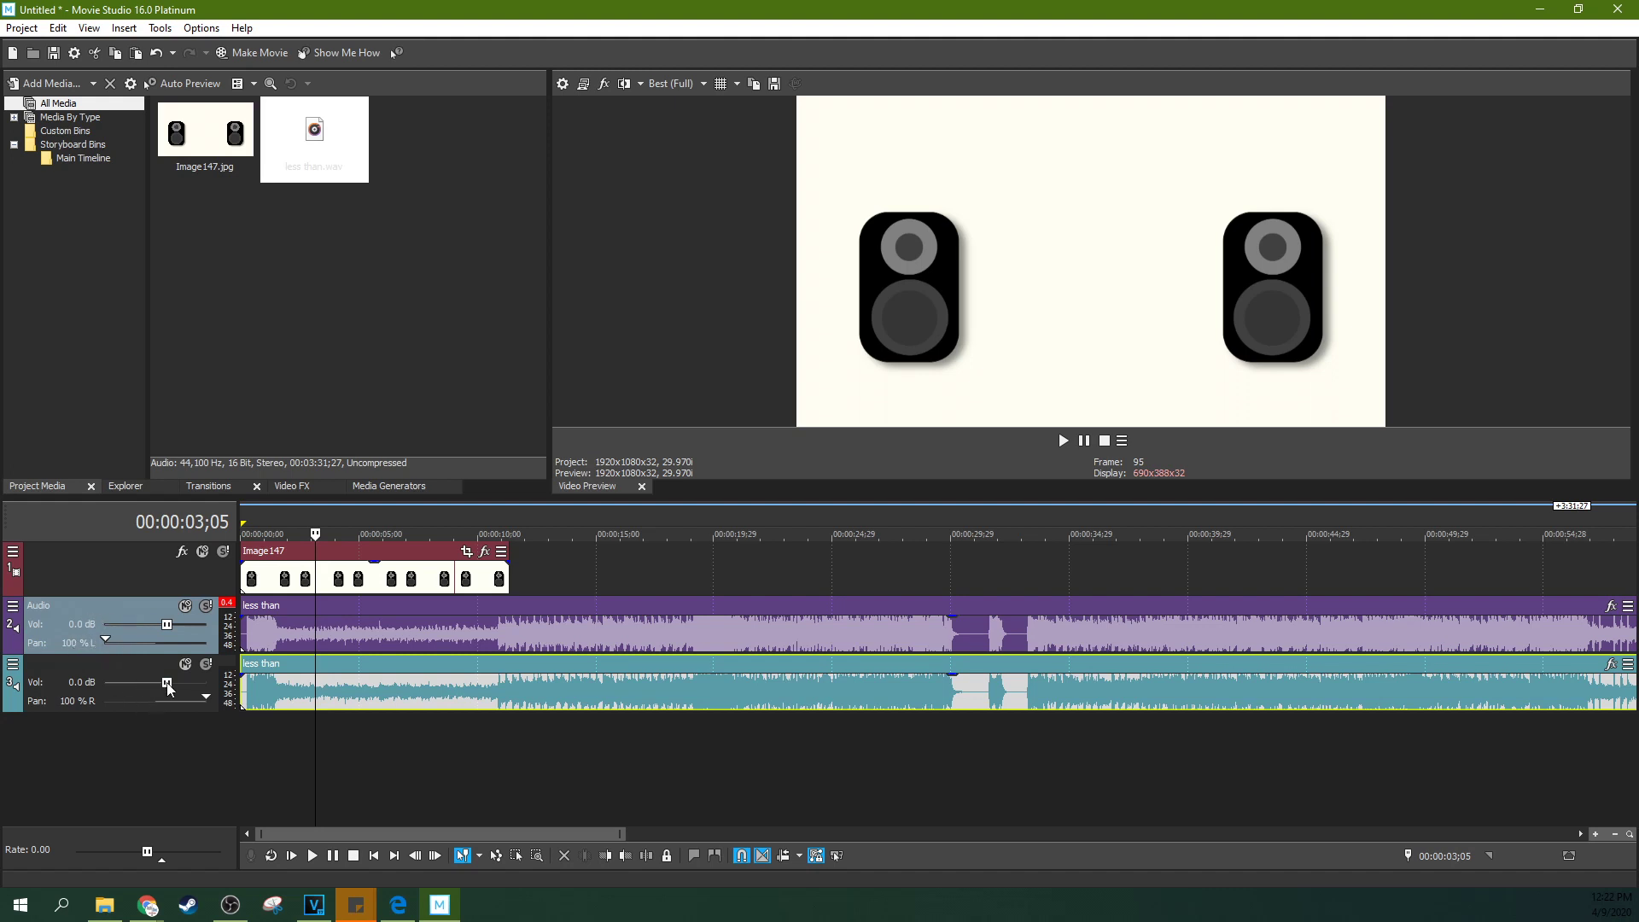
click(421, 654)
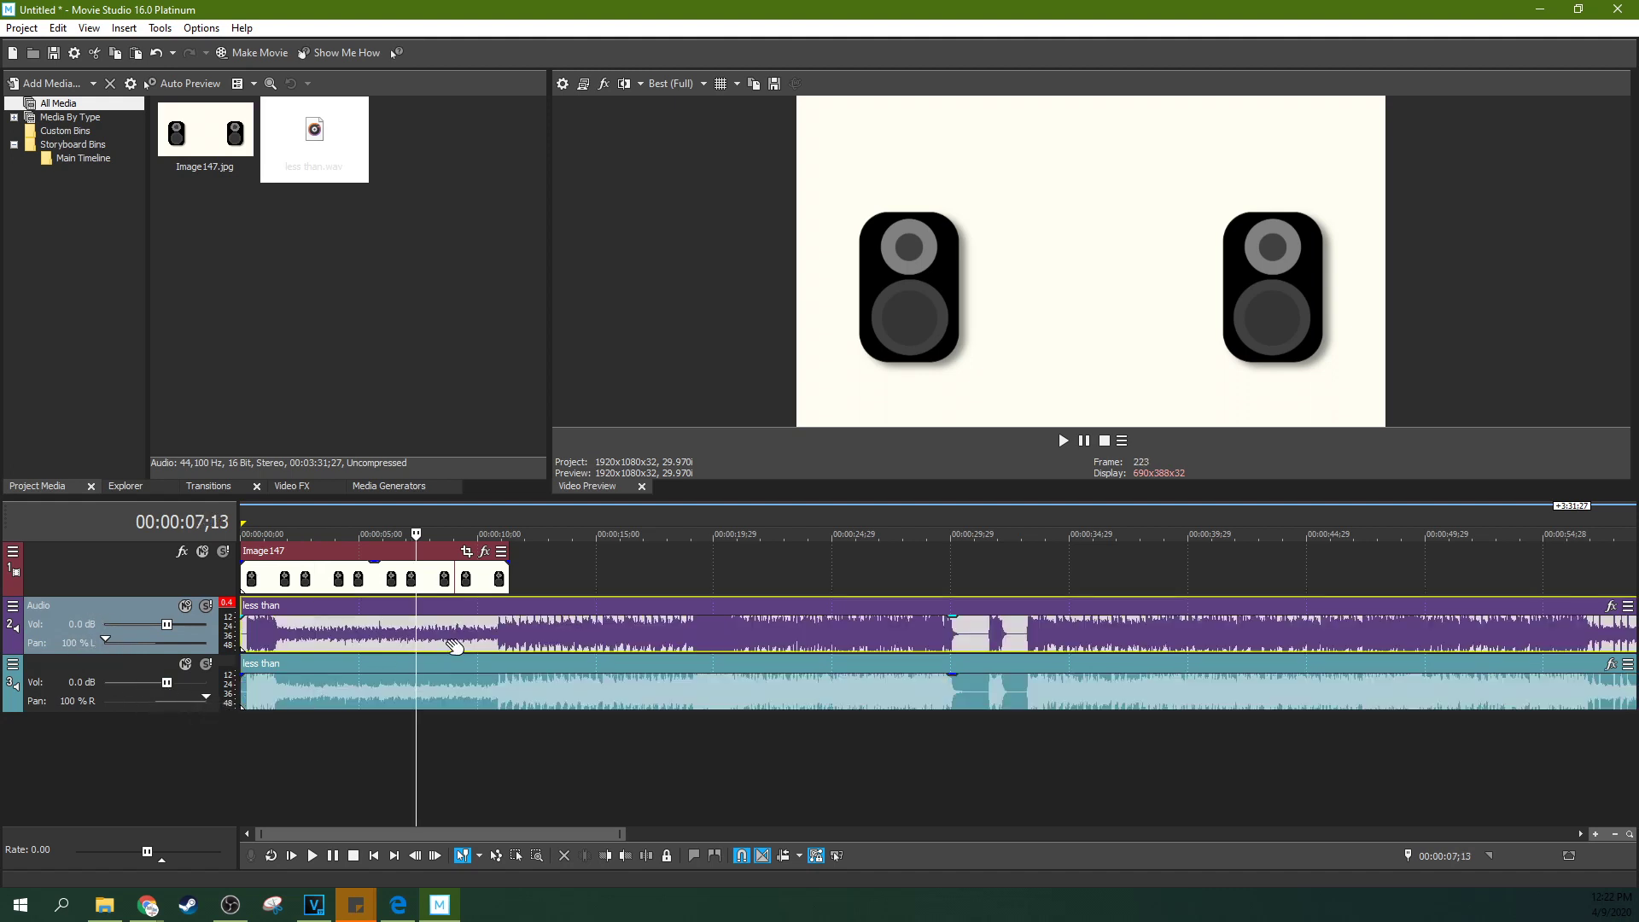
Review the audio by moving the playhead to about 33, 44, 10, 40 seconds and 1:04
click(461, 645)
scroll(461, 642, down, 4)
click(461, 642)
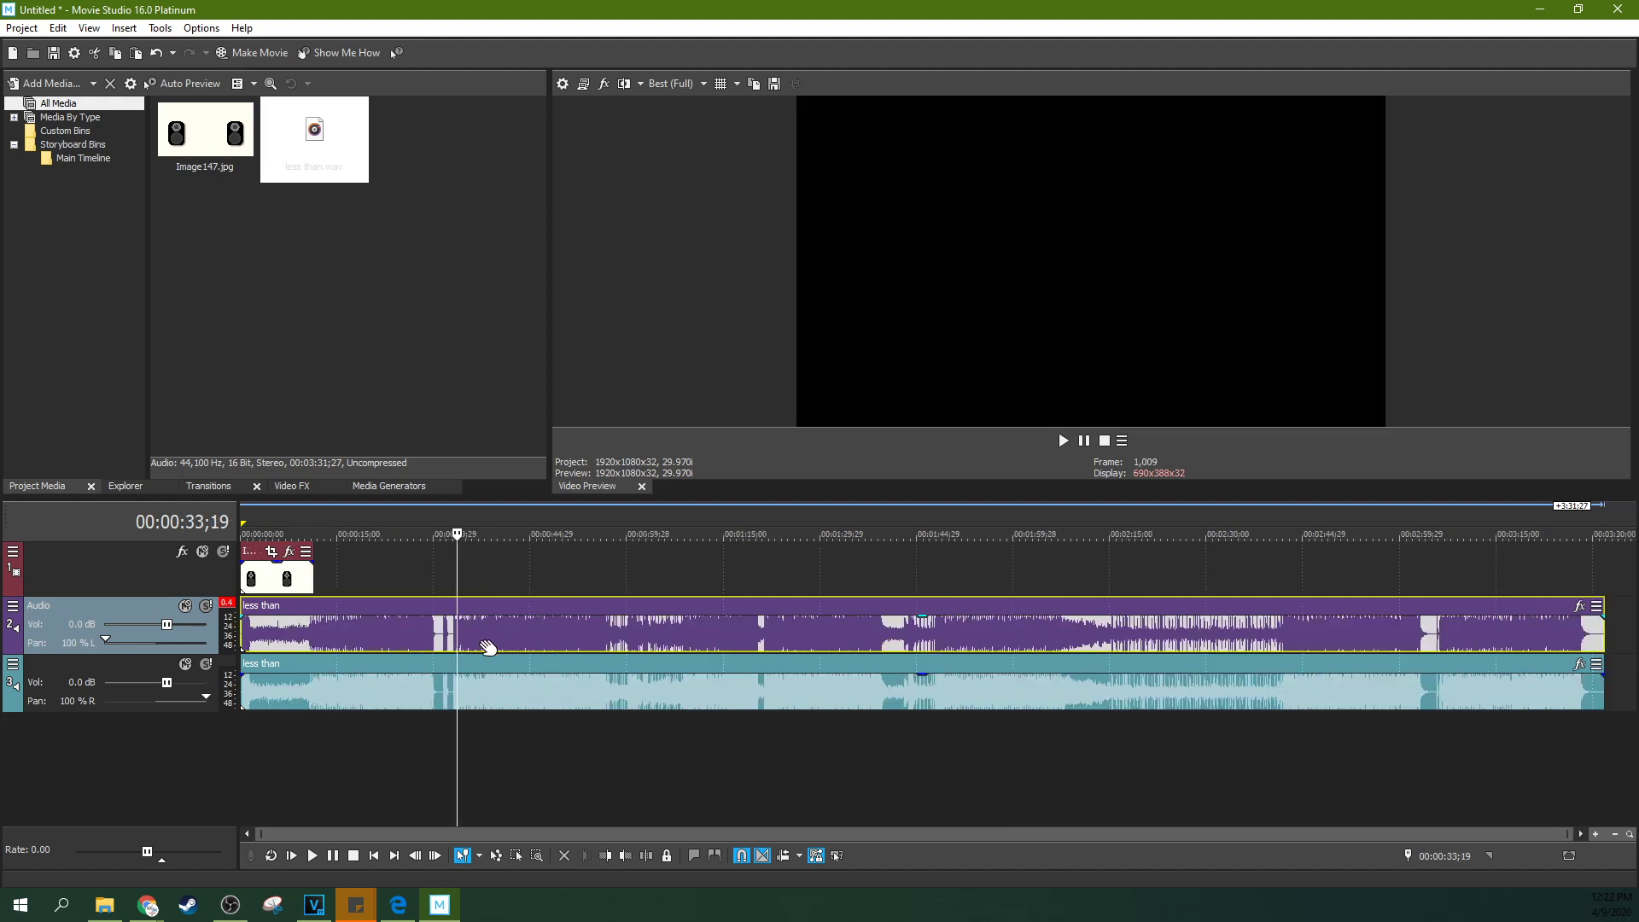
click(524, 639)
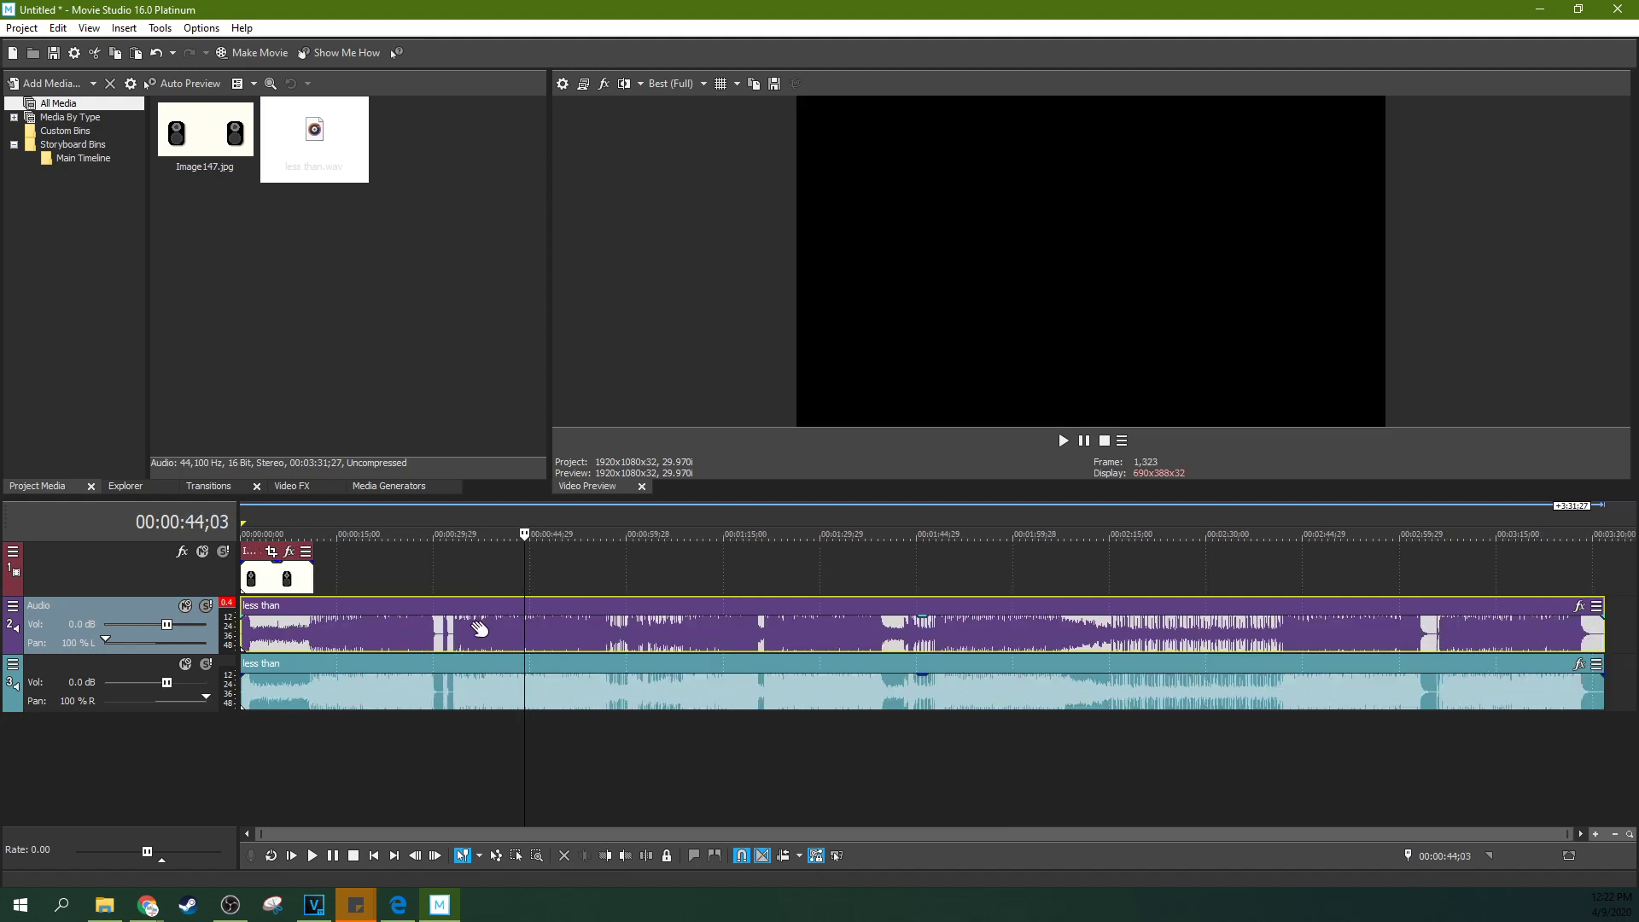
click(458, 640)
scroll(461, 640, up, 3)
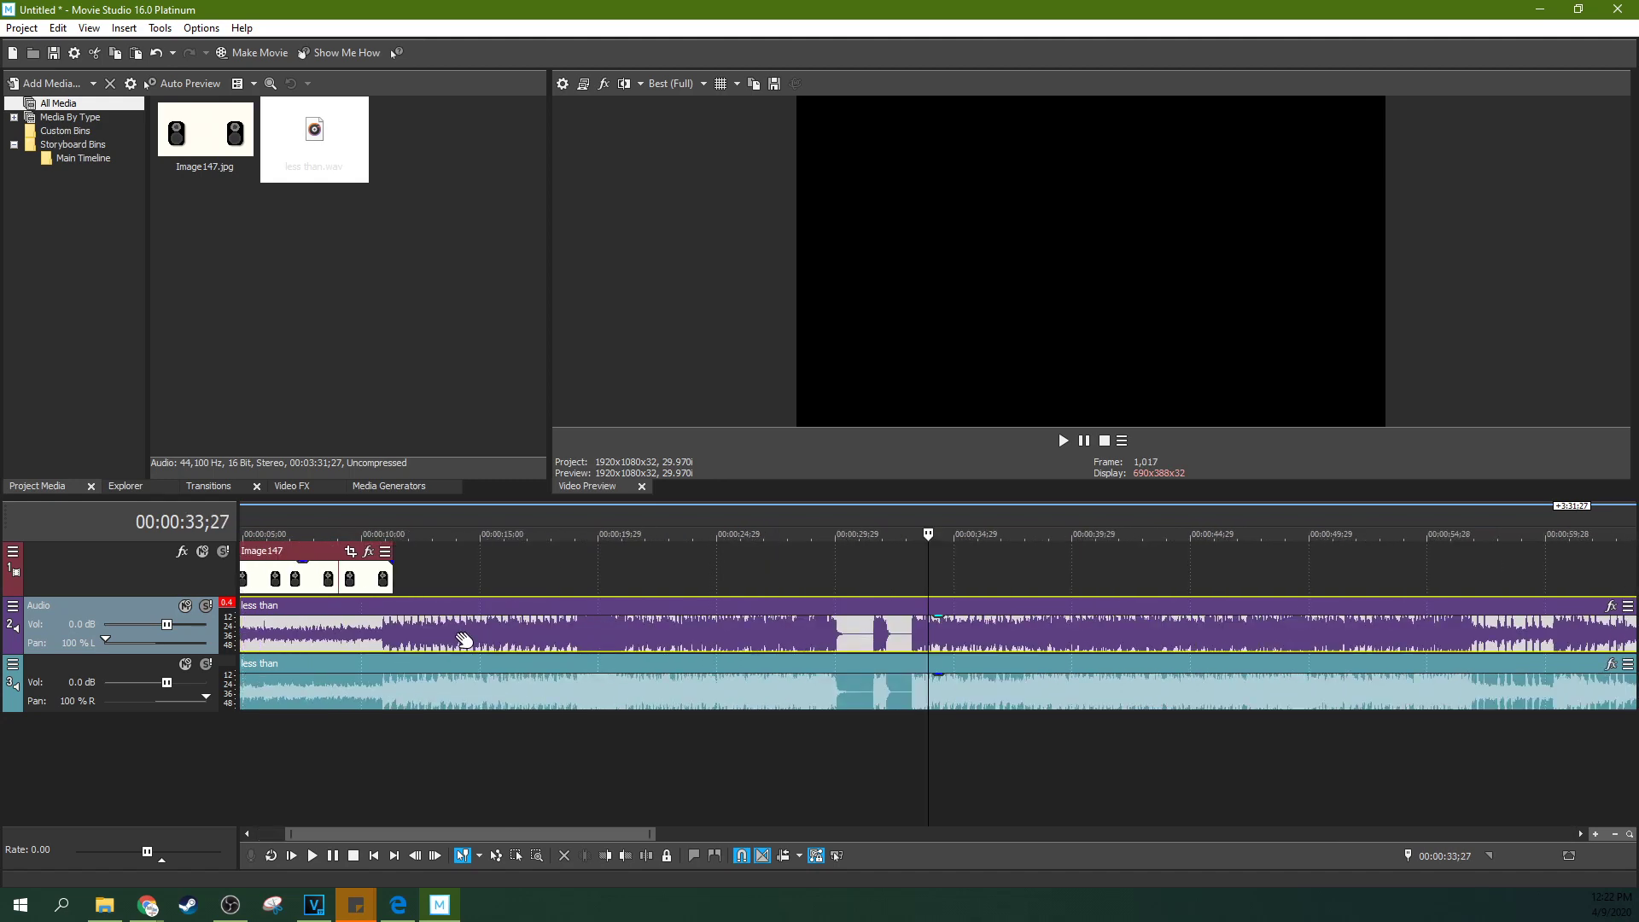
click(367, 640)
scroll(367, 640, down, 2)
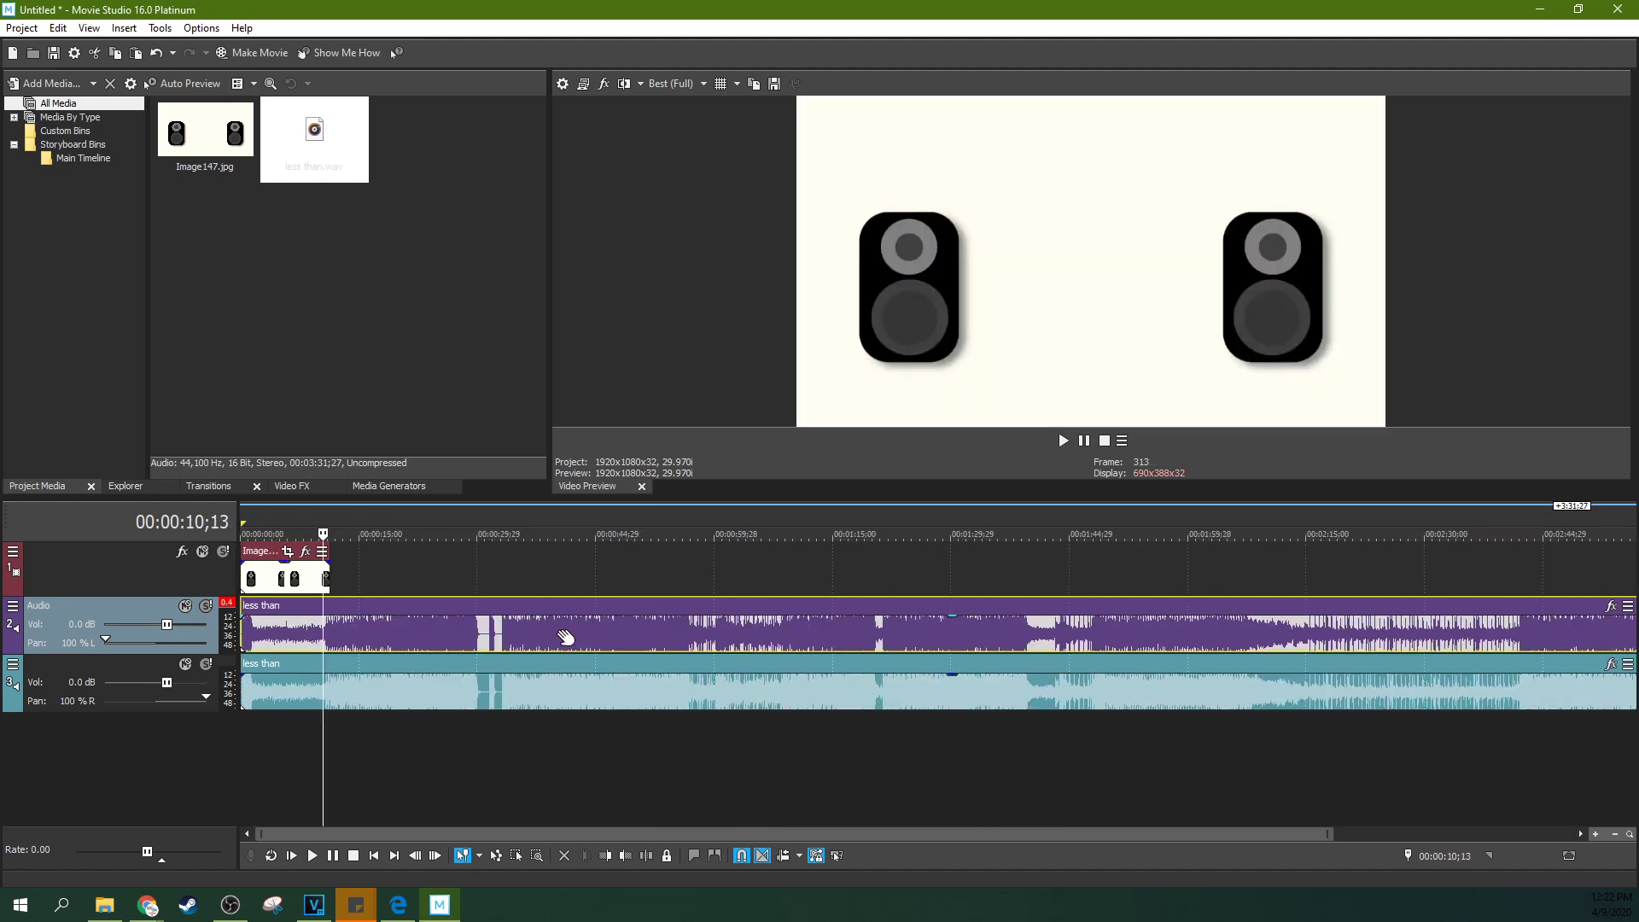
click(560, 640)
click(750, 644)
scroll(755, 648, down, 1)
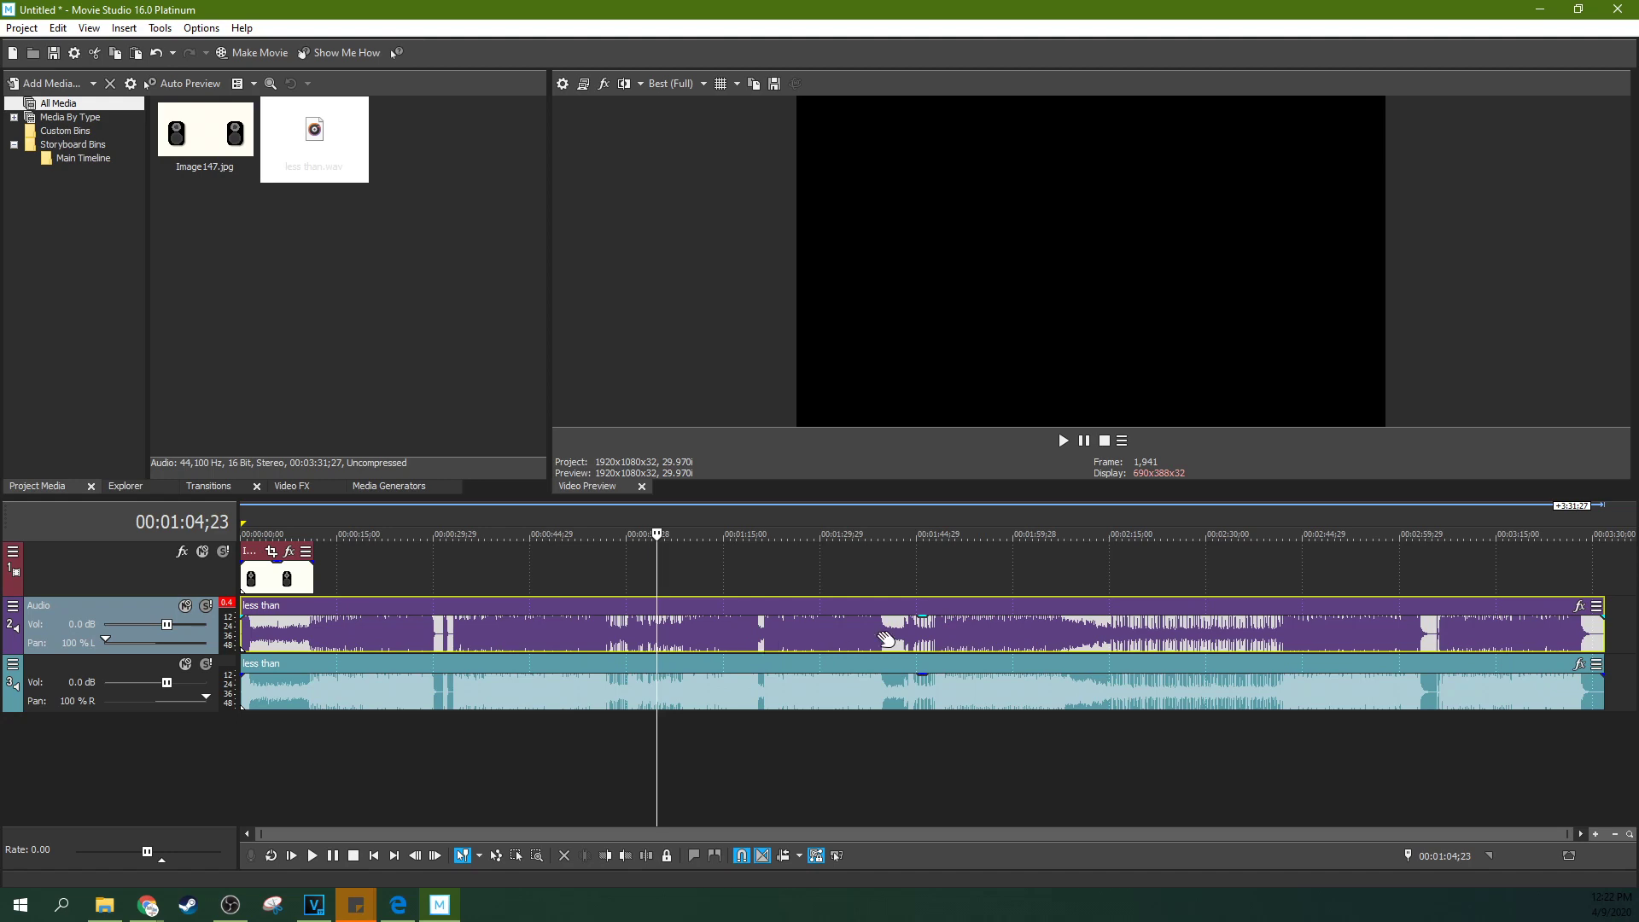
scroll(353, 632, up, 2)
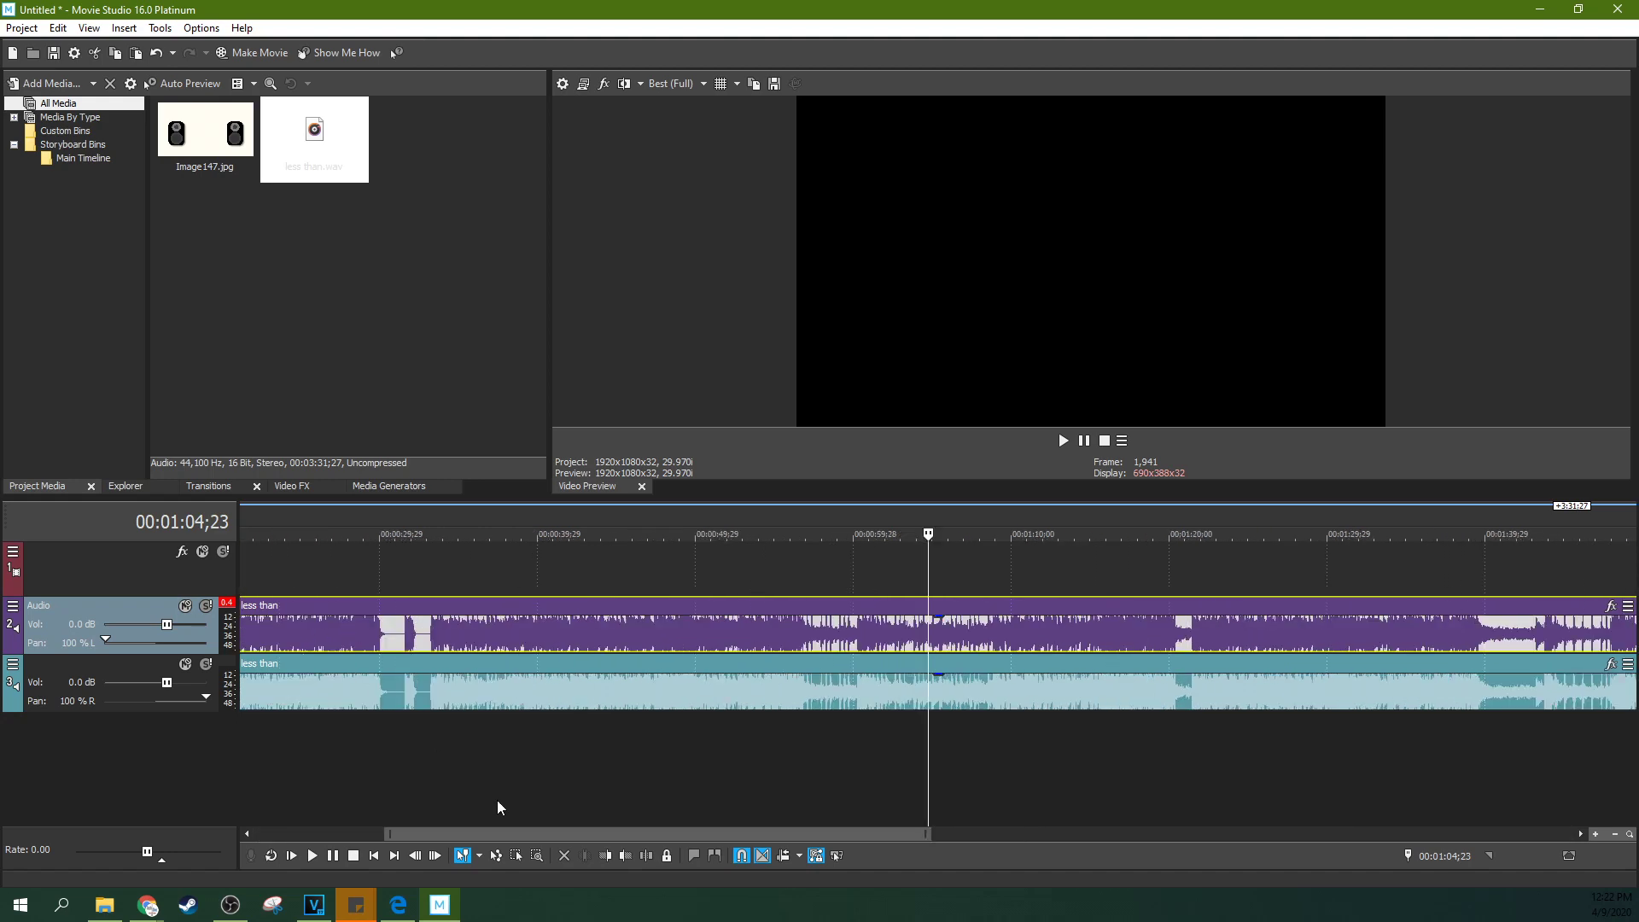
drag(498, 835, 312, 832)
click(294, 703)
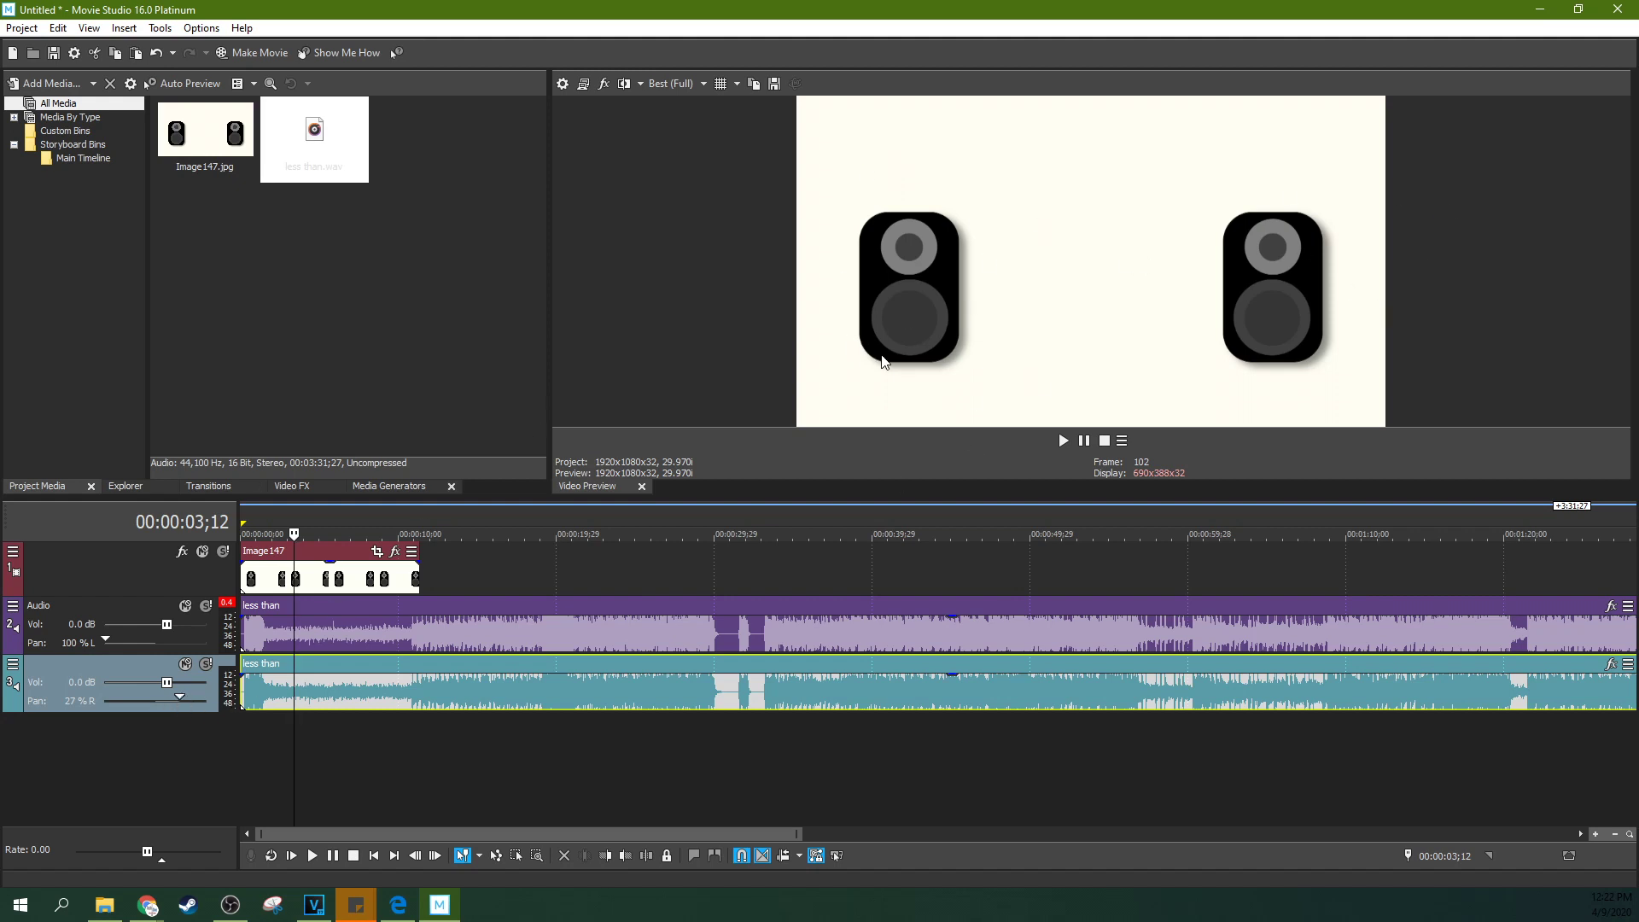
Slide the second audio track's pan leftward from full right toward 56% left
drag(178, 705, 139, 705)
Re-centre track 3's pan, add less than.wav as a new track, and set the playhead at 9;27
click(364, 682)
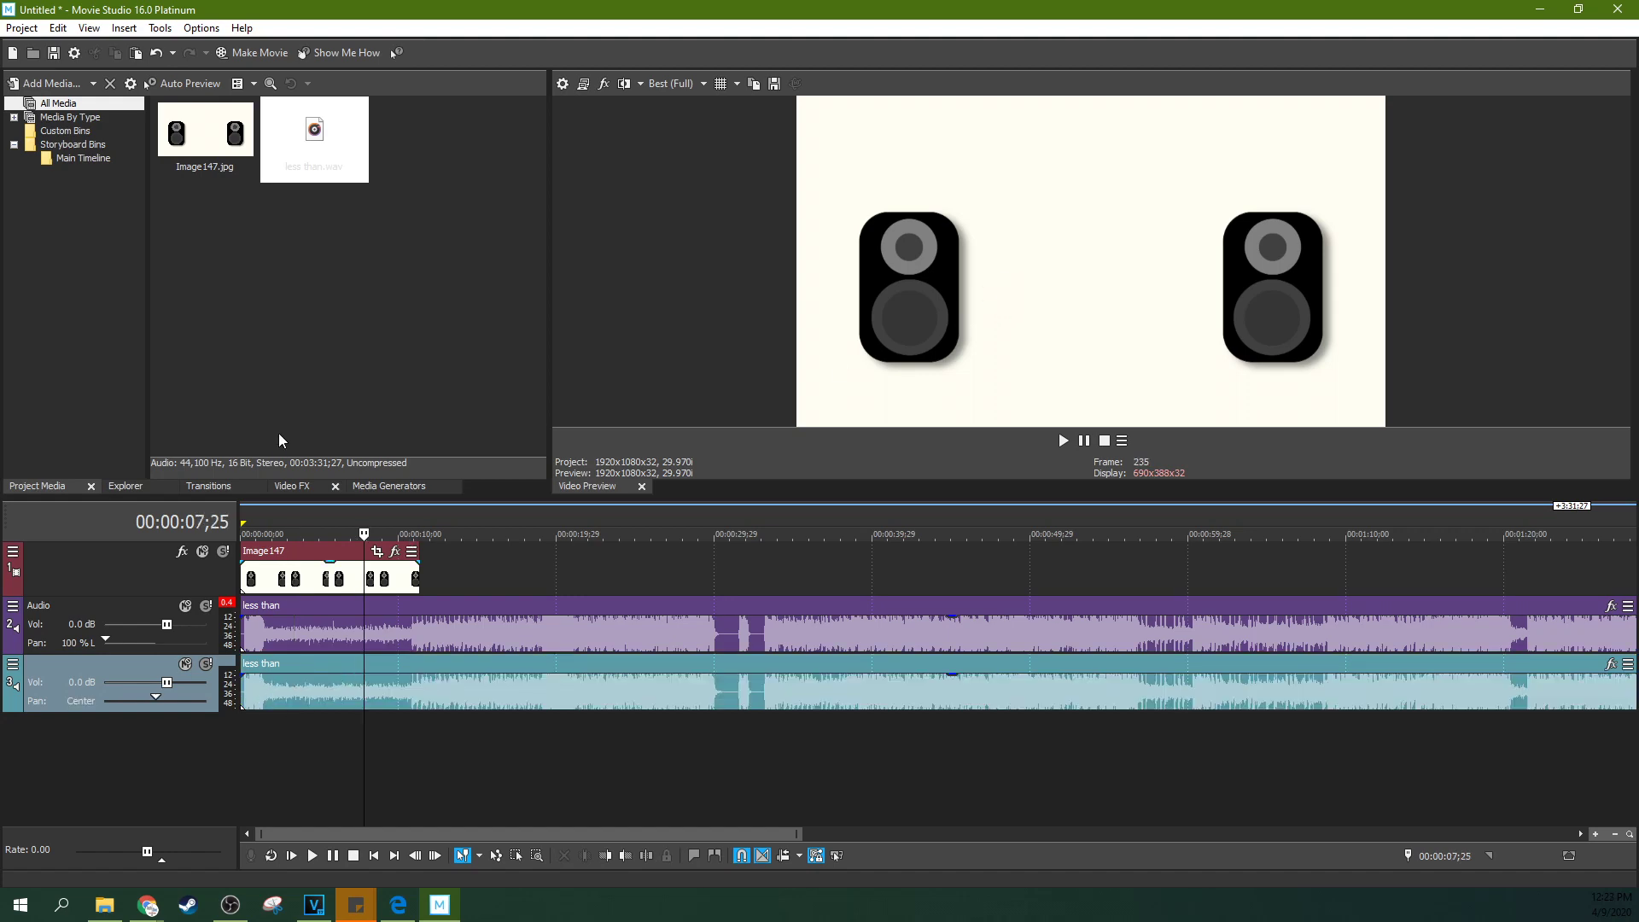
drag(274, 167, 633, 751)
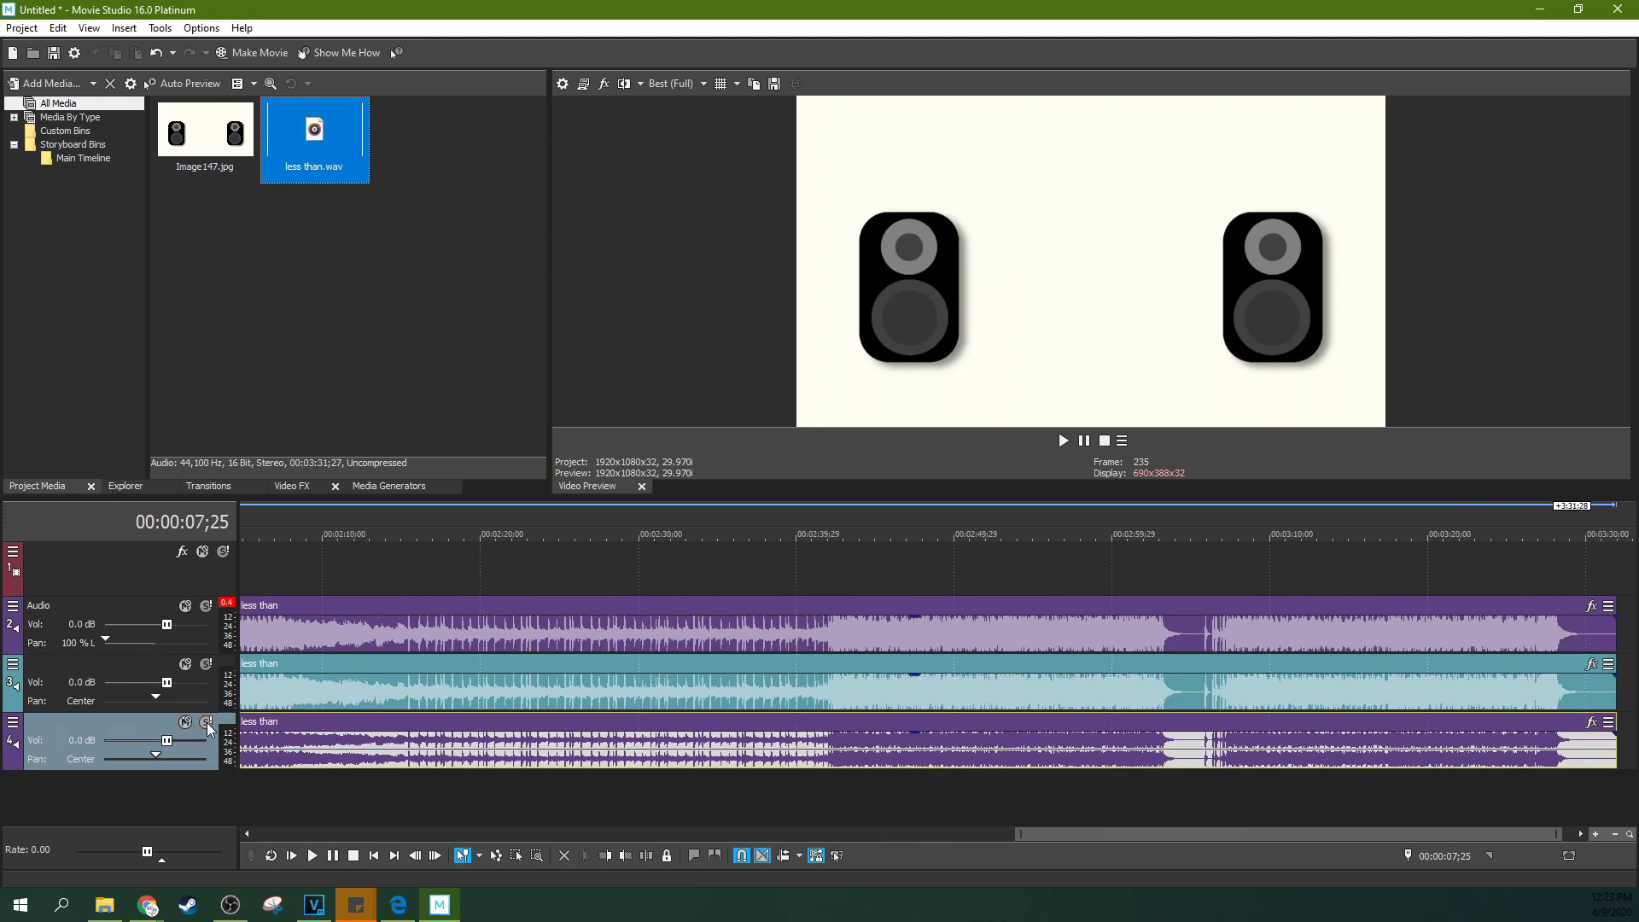
drag(1036, 833, 161, 815)
click(264, 748)
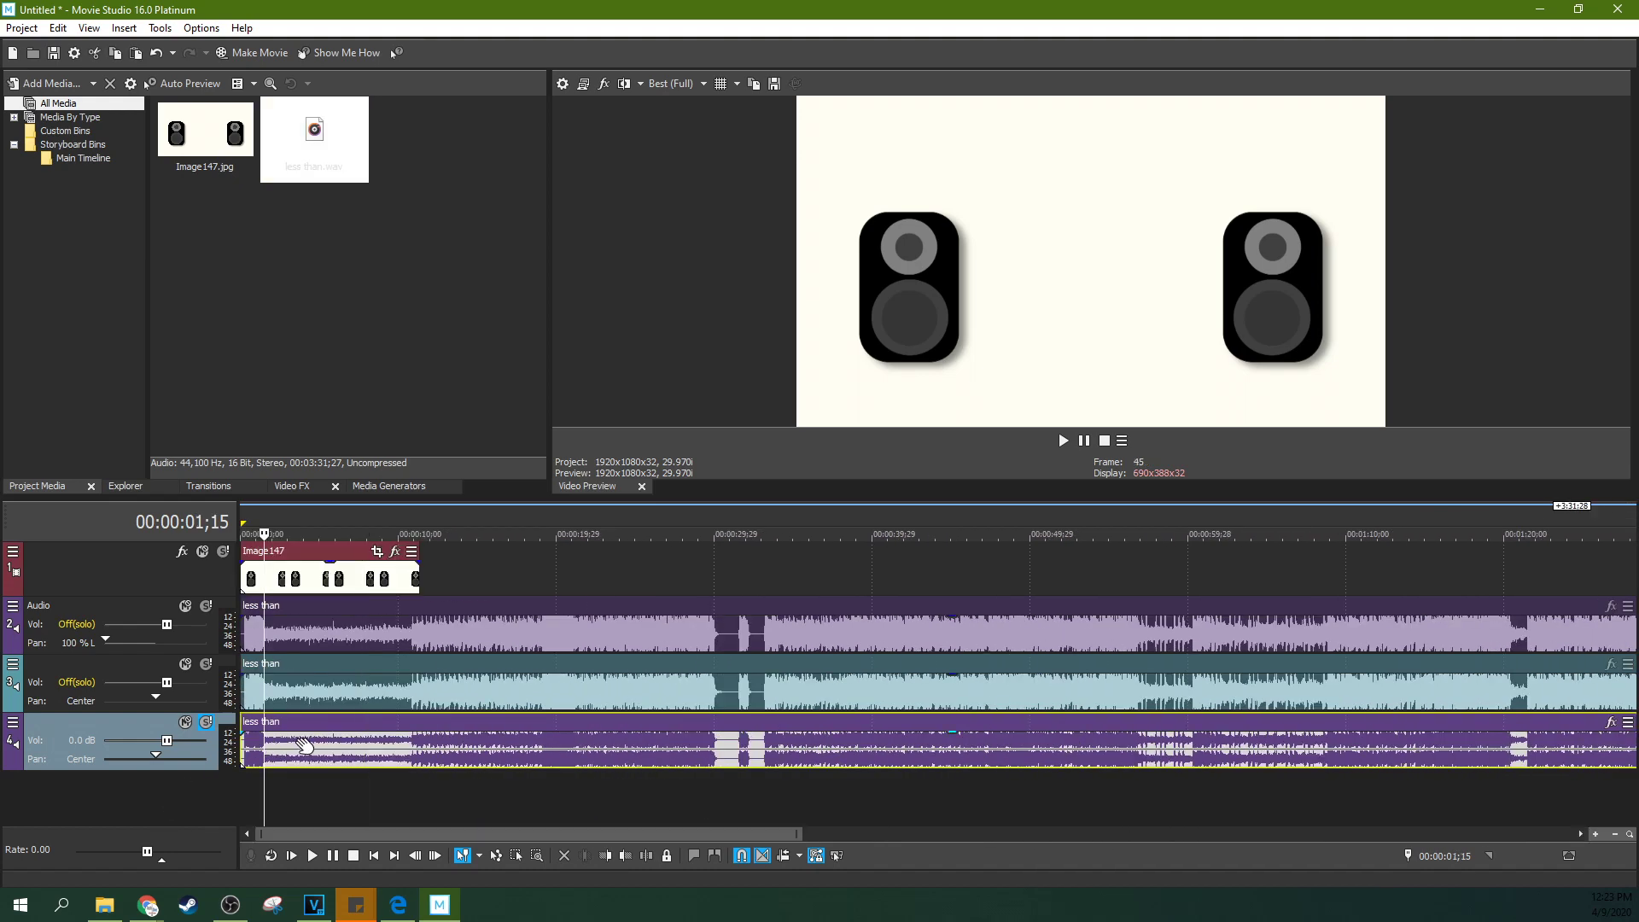
click(305, 751)
click(395, 756)
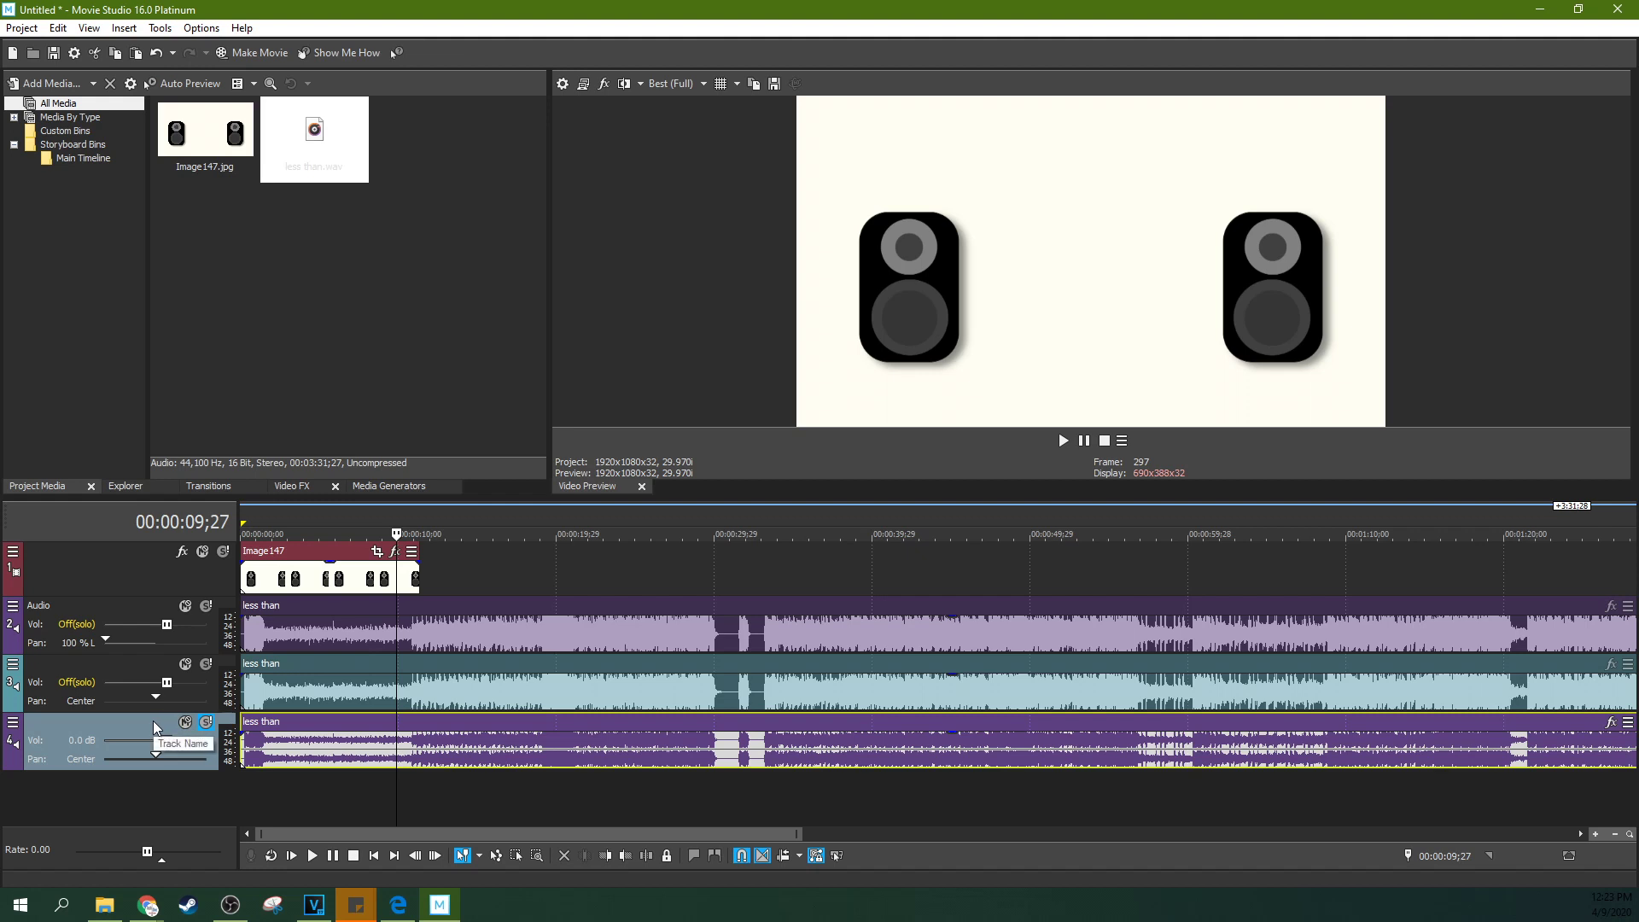
Add a Pan audio envelope to the fourth track
click(108, 29)
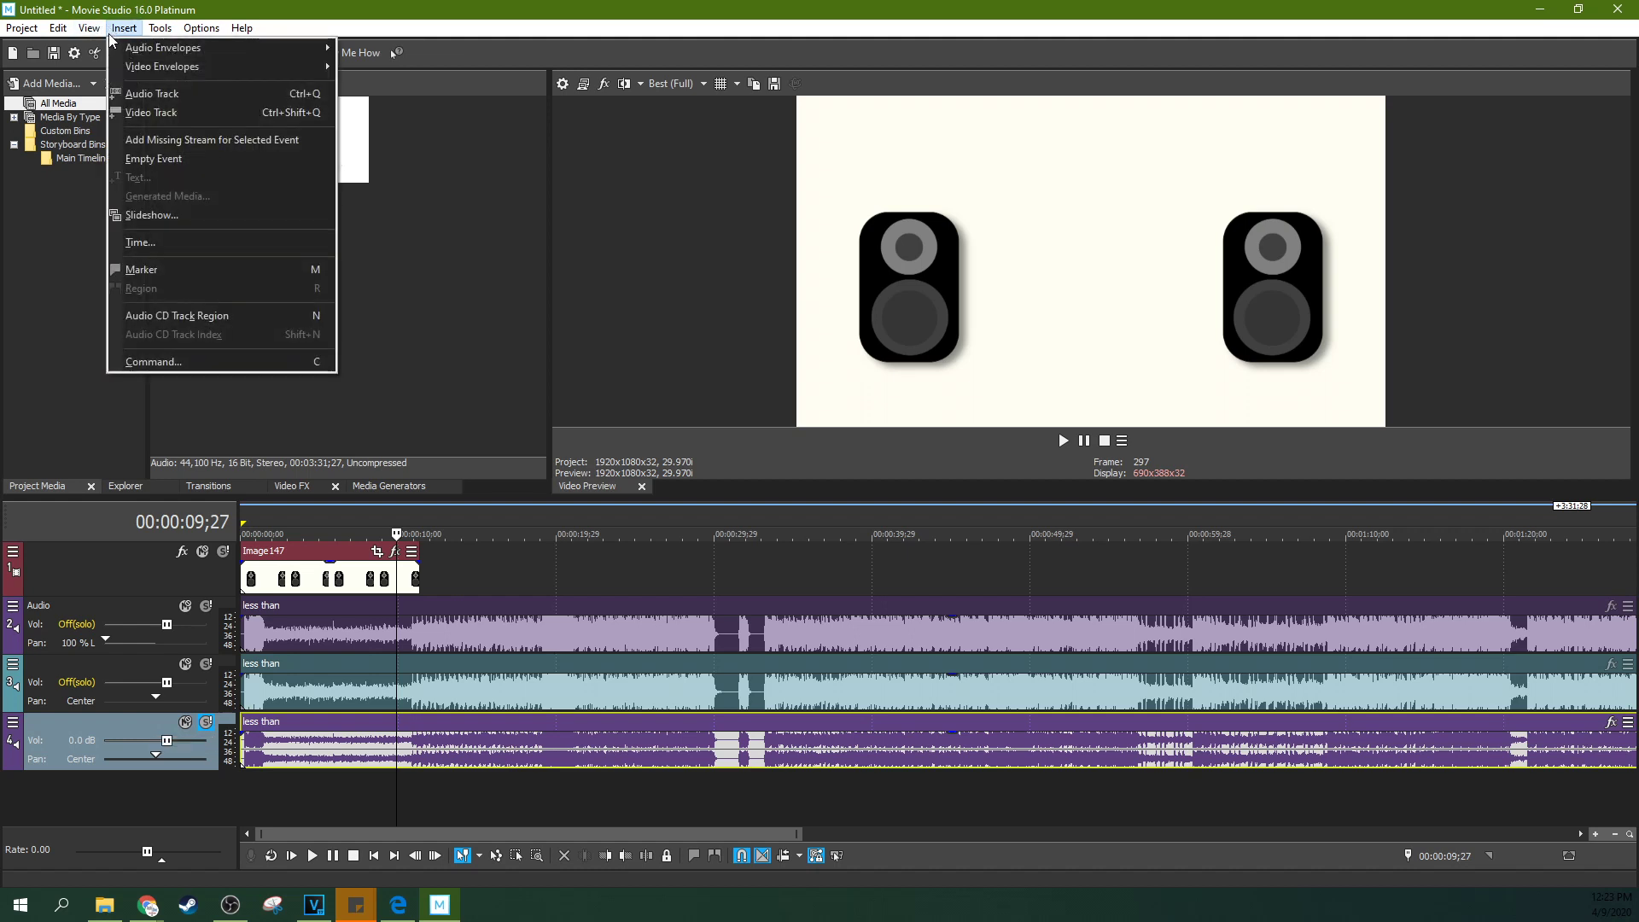
mouse_move(115, 53)
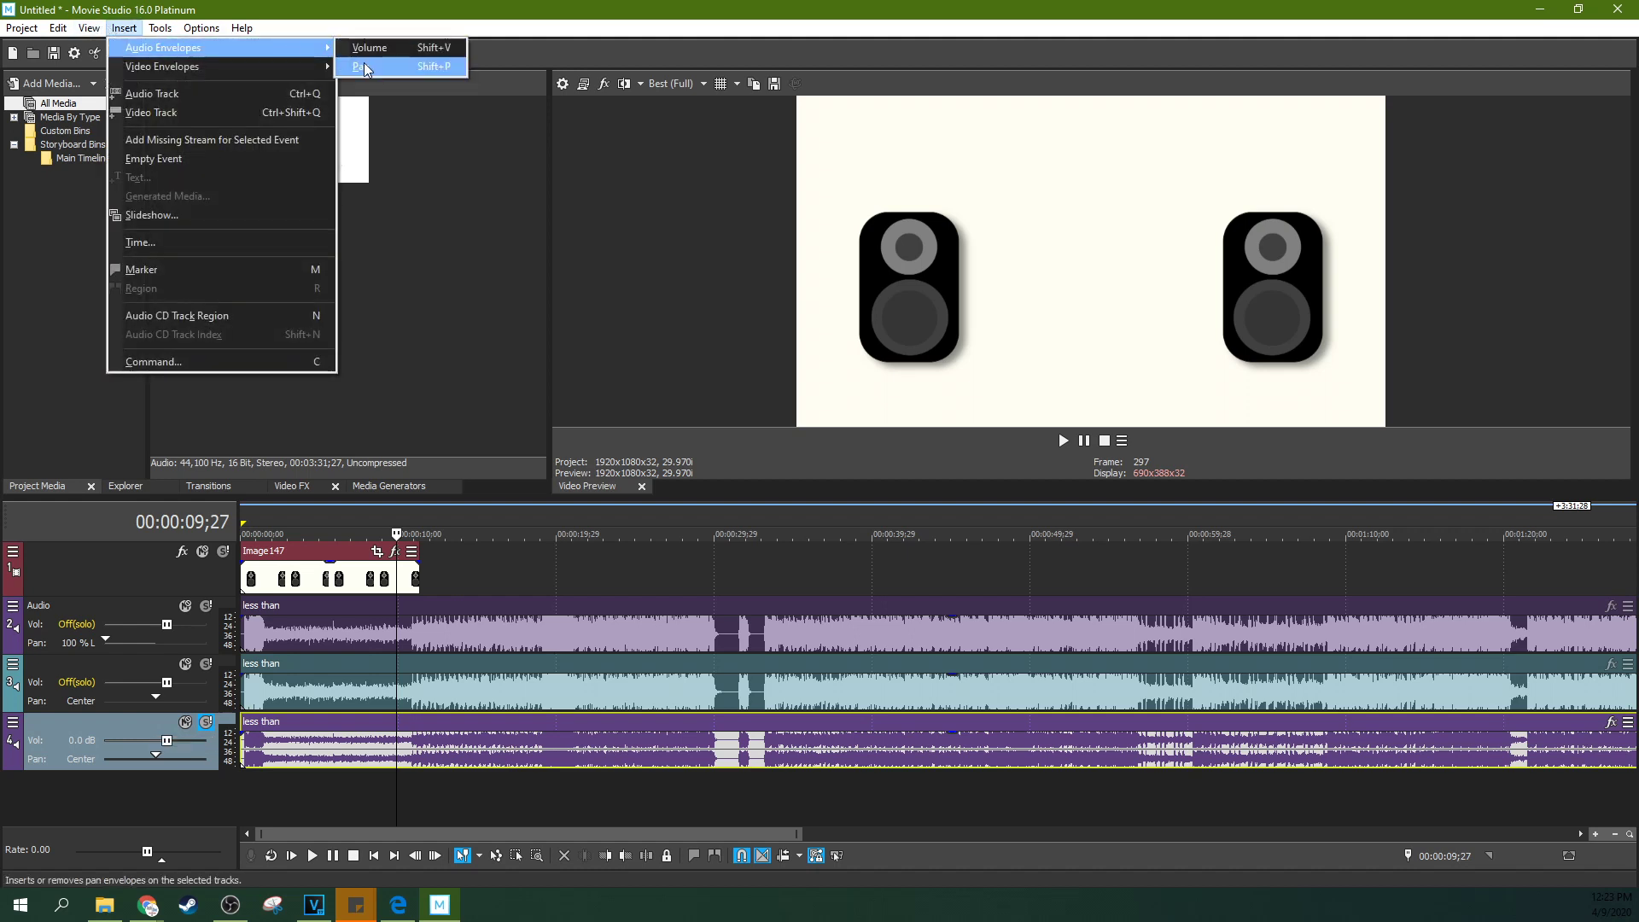
click(369, 52)
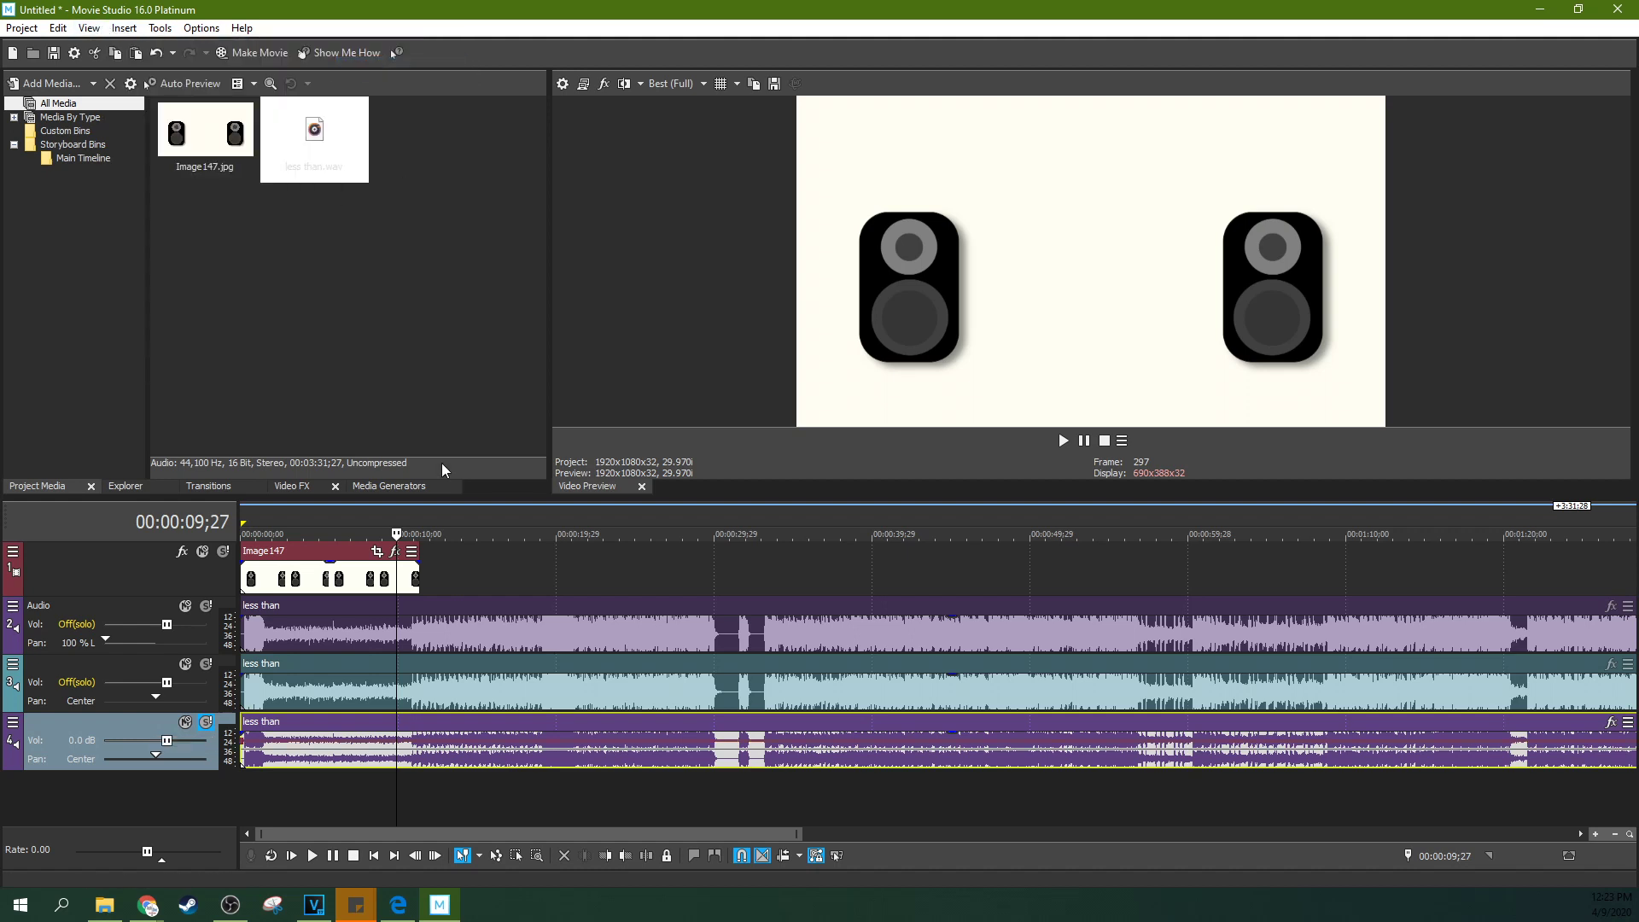
Add pan envelope points swinging between full left and full right
click(262, 744)
click(296, 741)
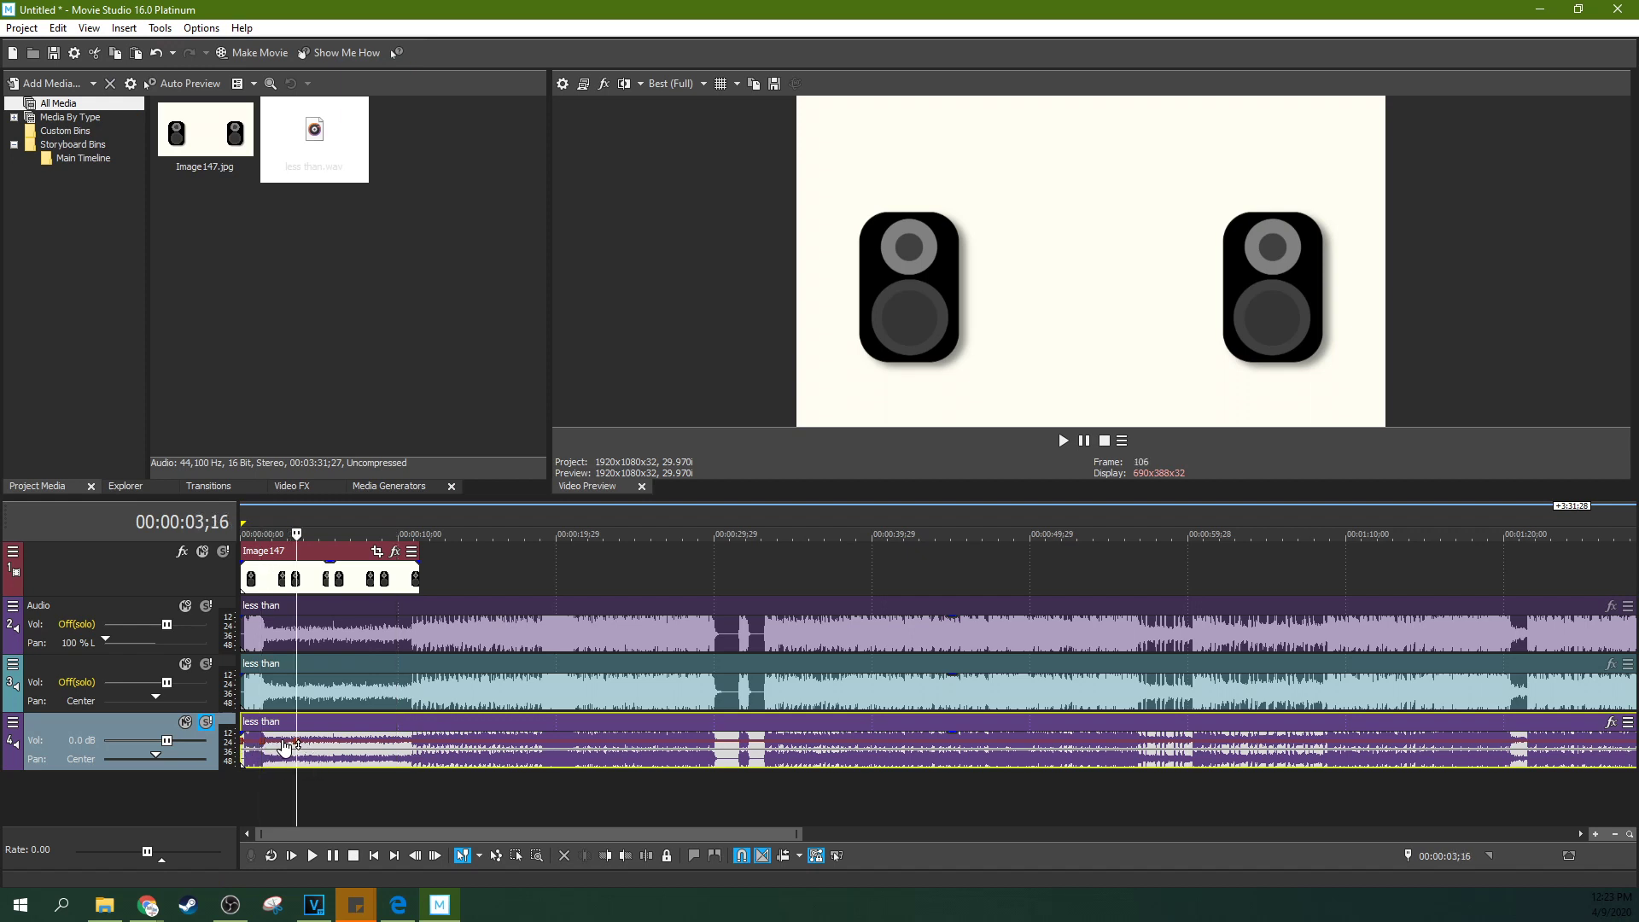
mouse_move(296, 741)
mouse_down()
mouse_move(328, 755)
mouse_move(322, 698)
mouse_move(352, 765)
mouse_up()
click(328, 751)
click(359, 754)
double_click(353, 717)
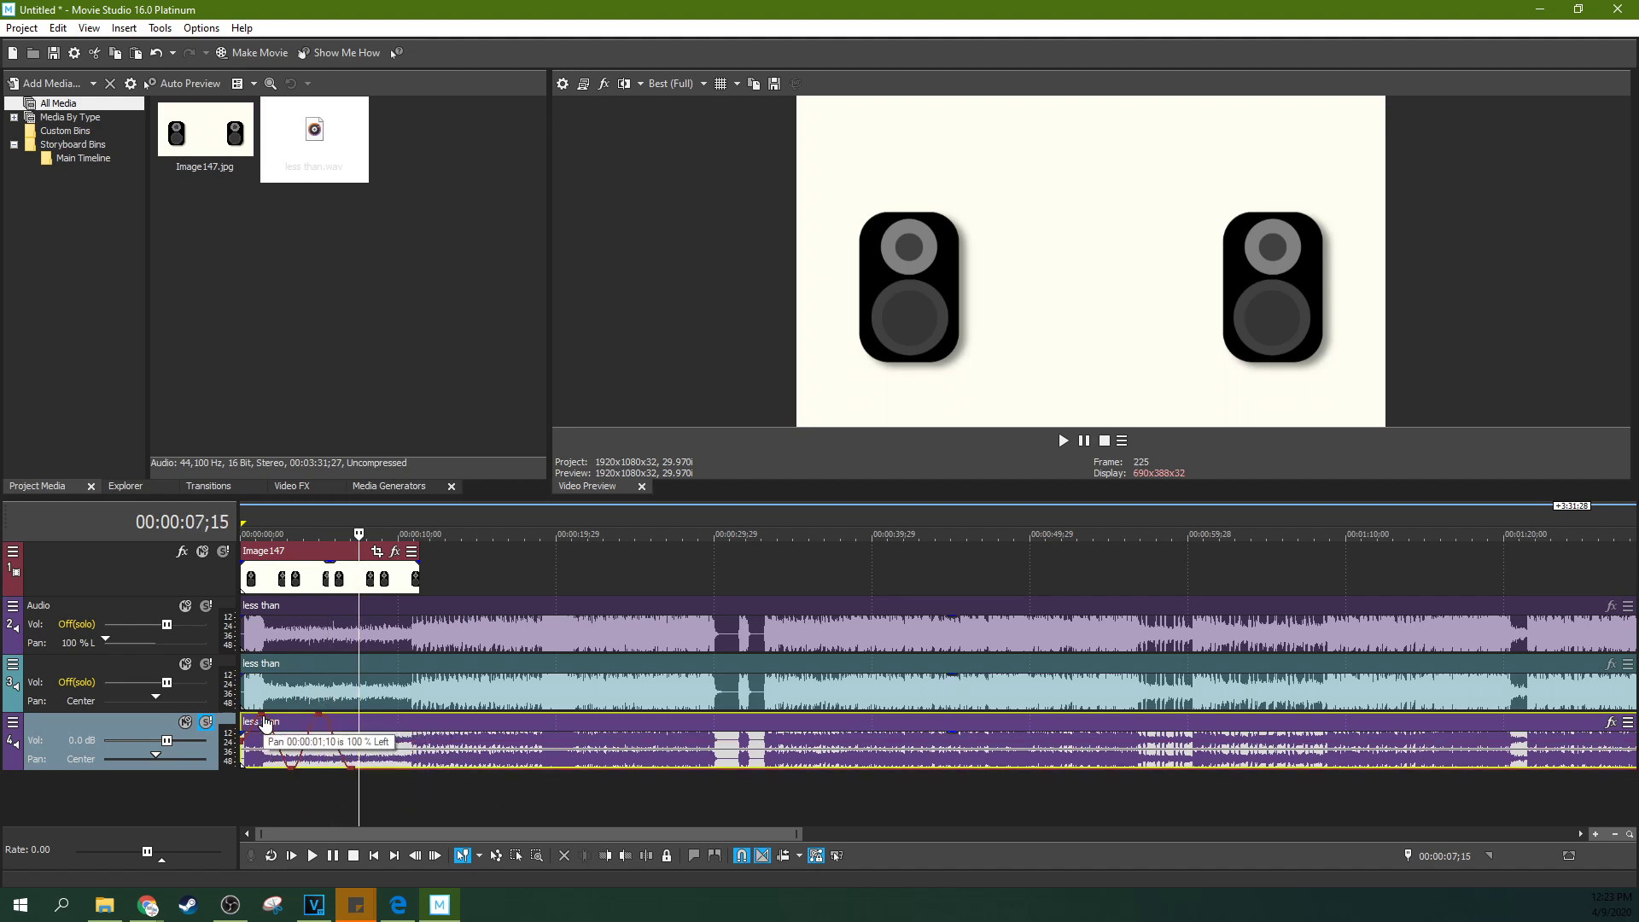
mouse_move(265, 723)
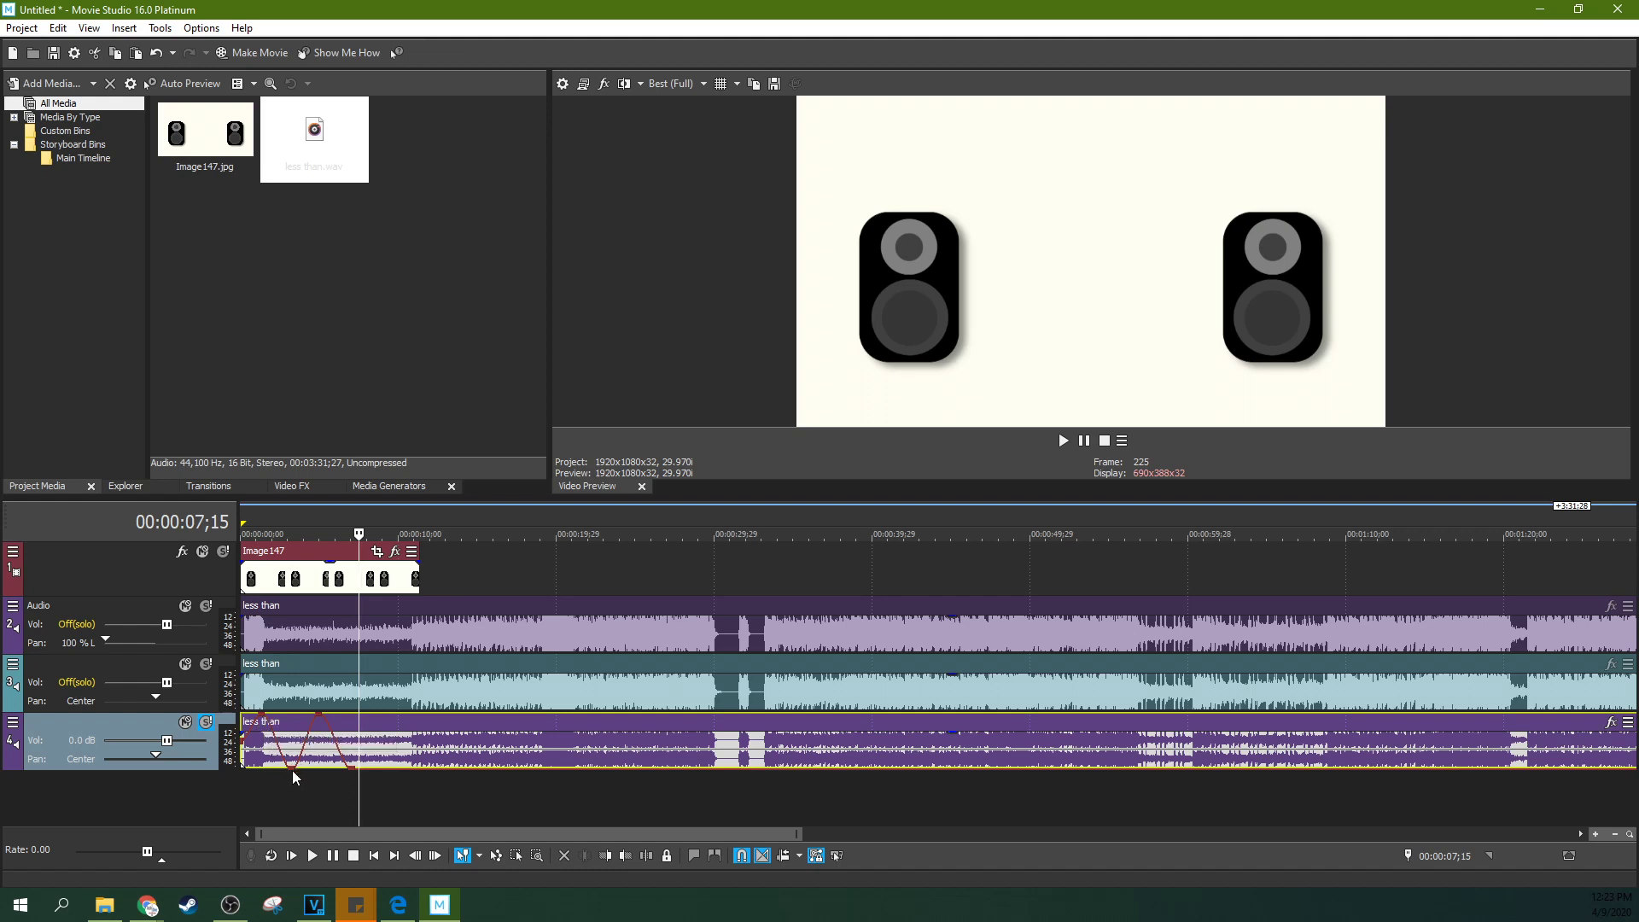
mouse_move(295, 774)
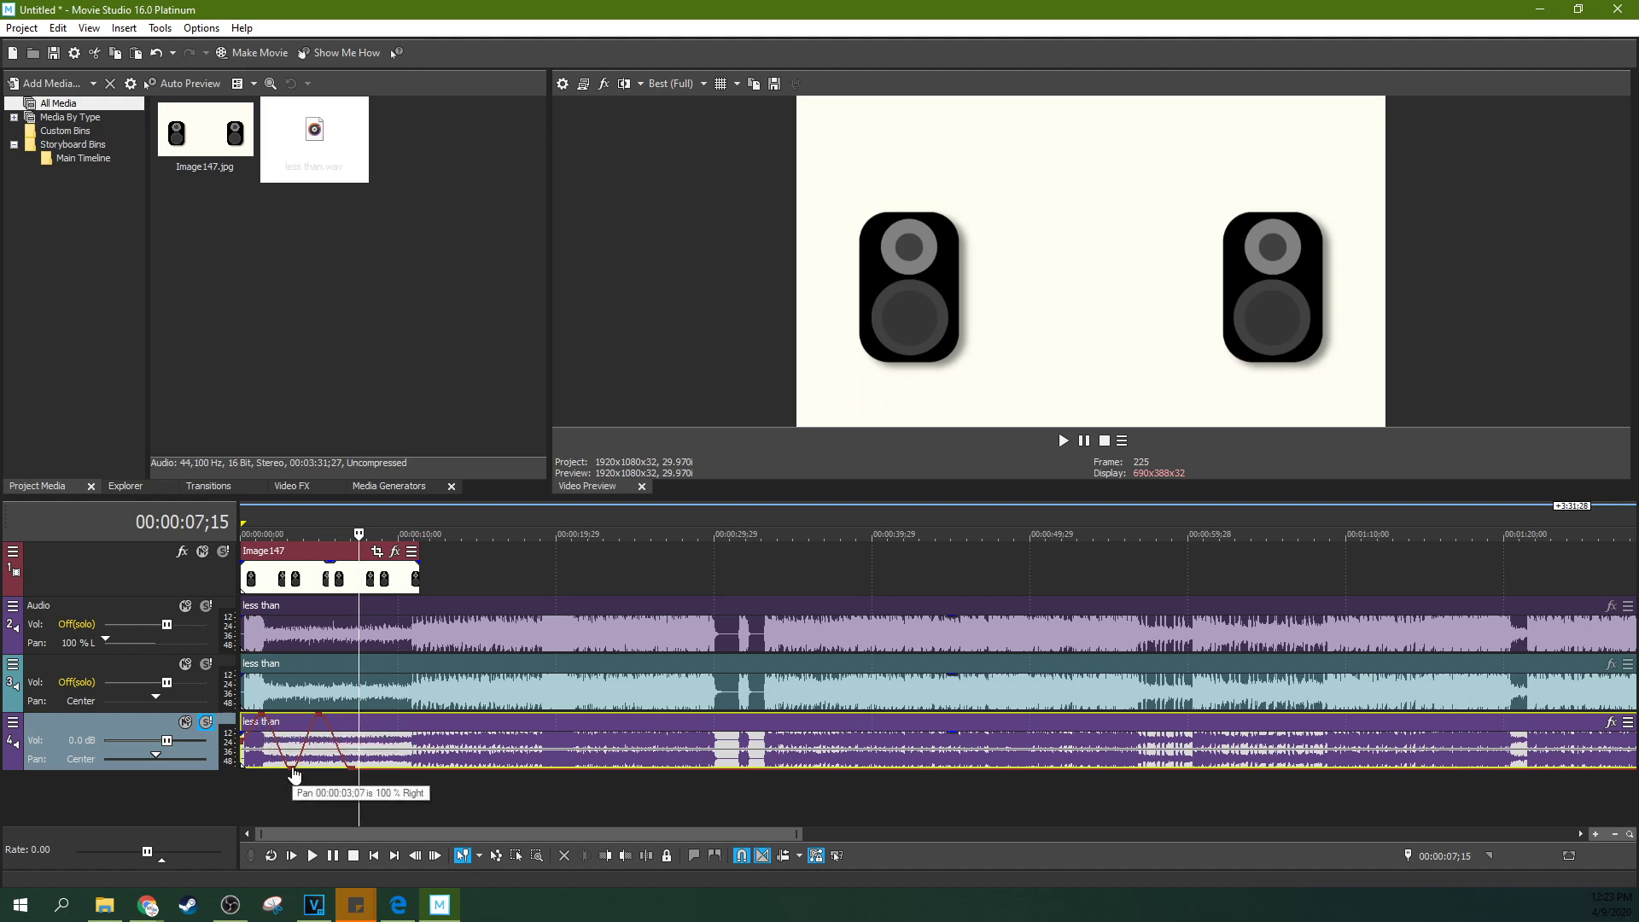
Return the pan envelope point at 8;27 to centre
click(377, 771)
click(382, 772)
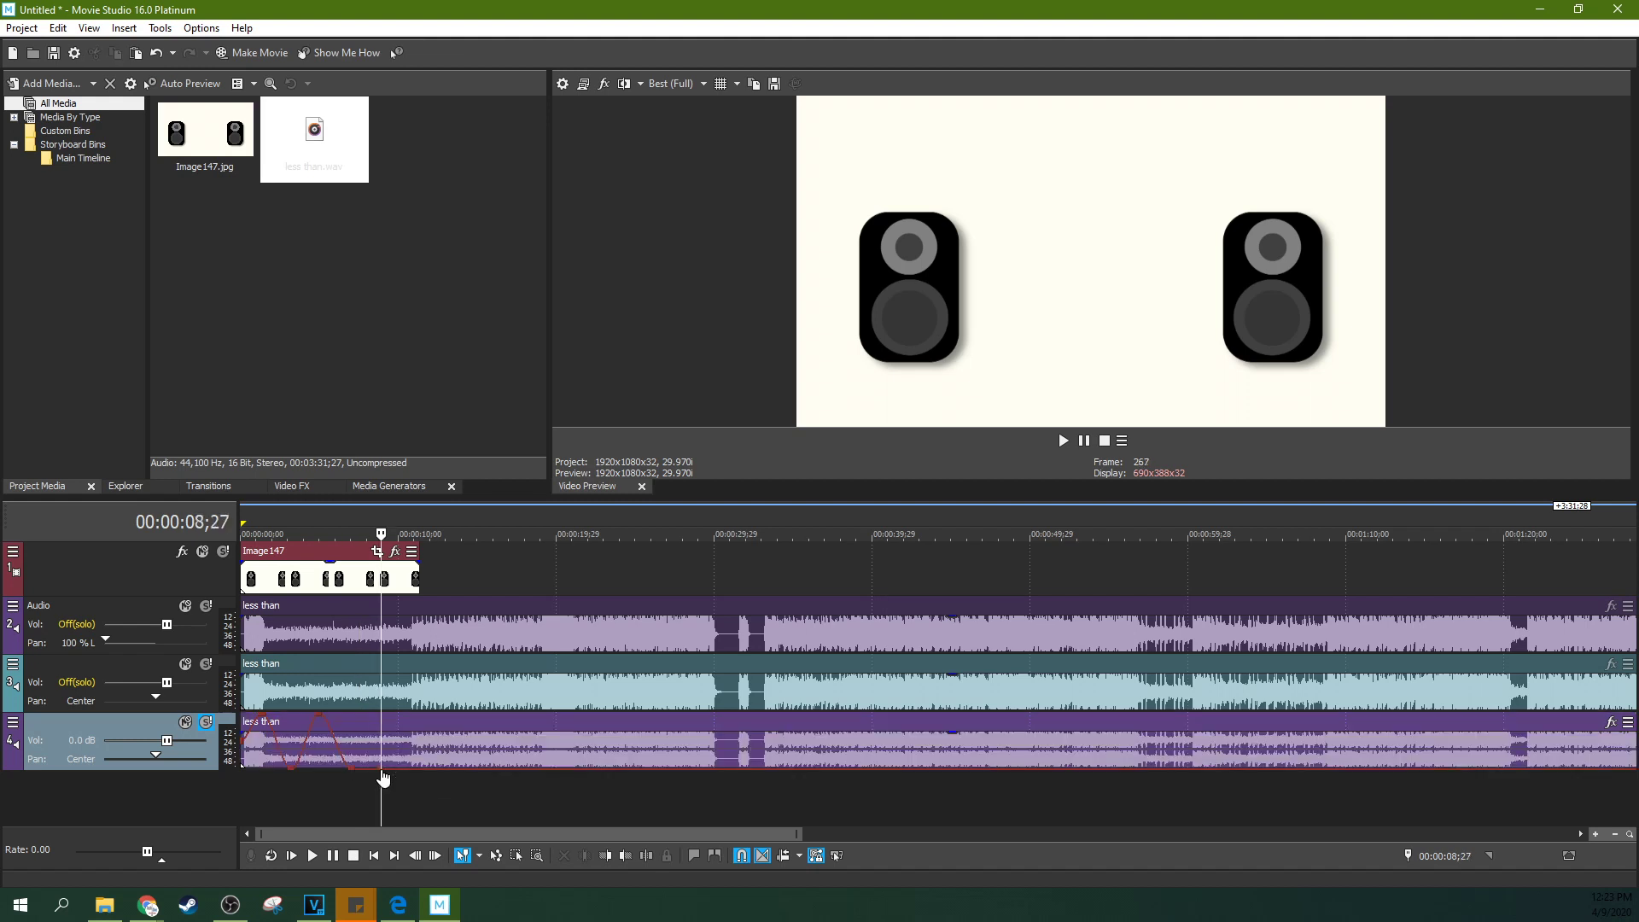
drag(383, 777, 379, 751)
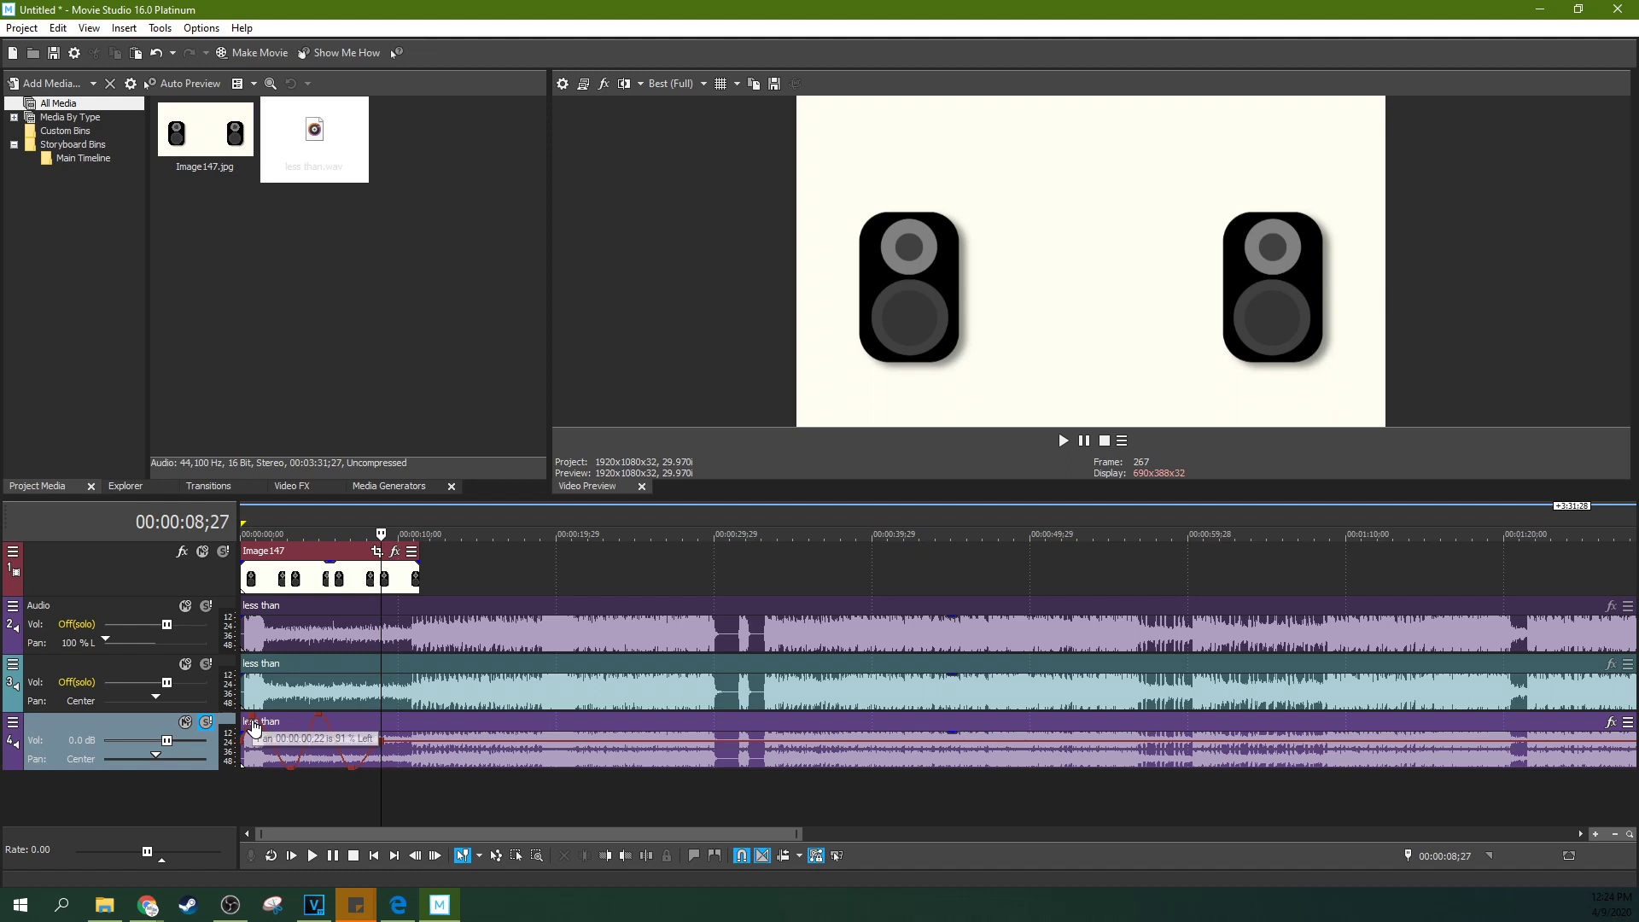
Shift the fourth track's pan envelope points earlier to tighten the swings
drag(288, 768, 292, 715)
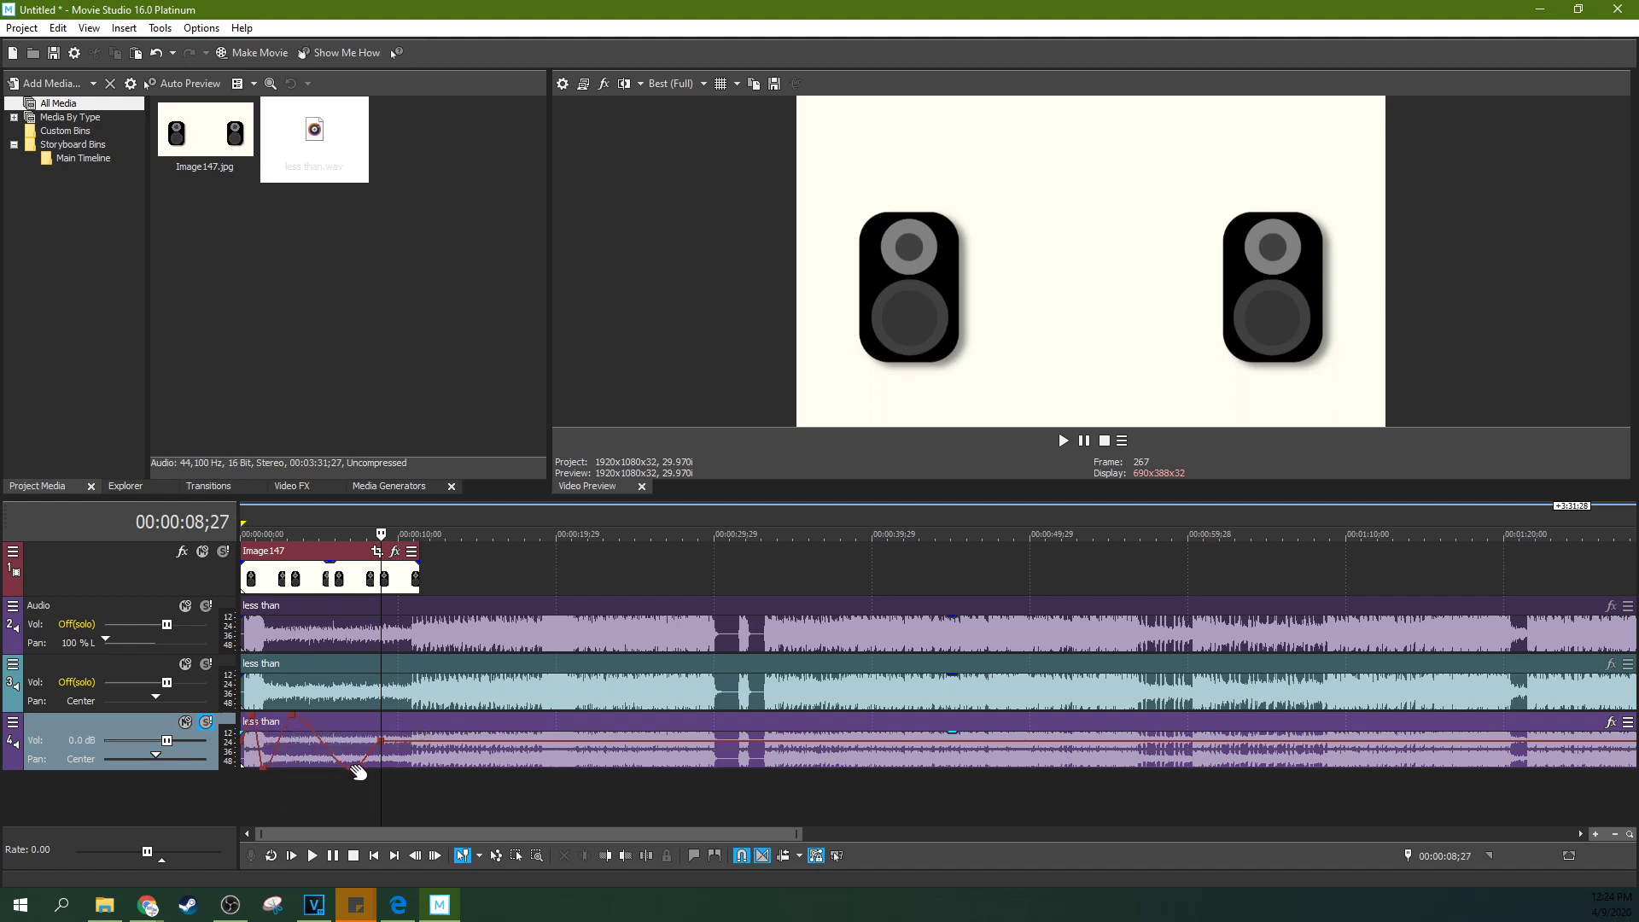
drag(351, 768, 312, 775)
drag(292, 715, 283, 715)
drag(371, 743, 338, 739)
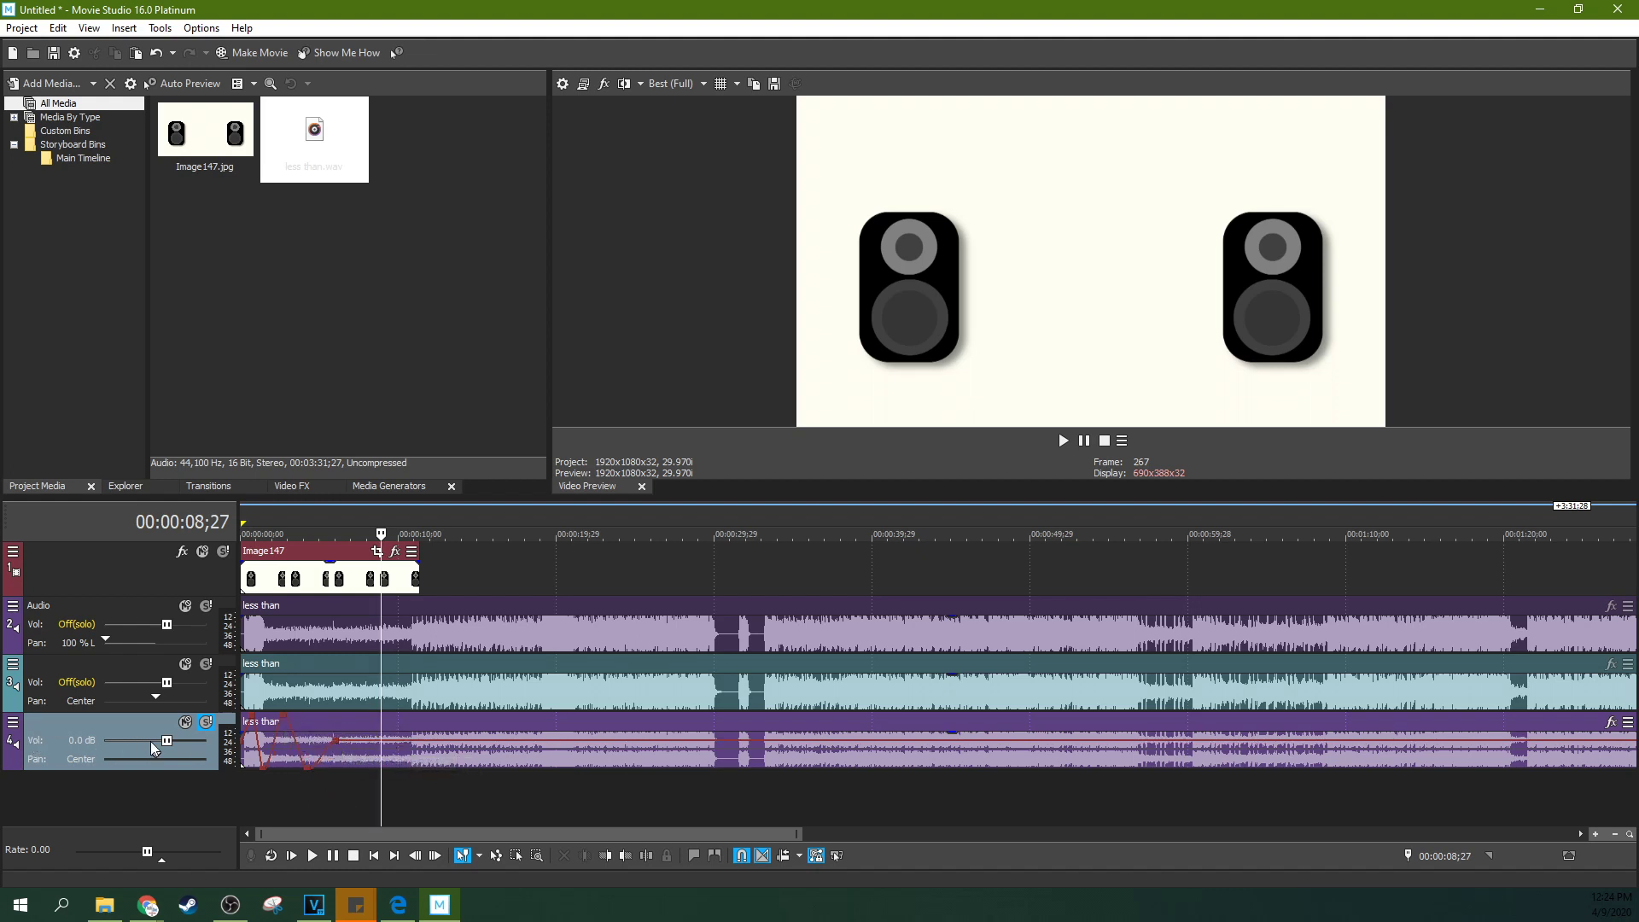
Set track 4 volume to -9.7 dB, play from the start, and select about 10–24 seconds
drag(159, 740, 134, 741)
click(263, 807)
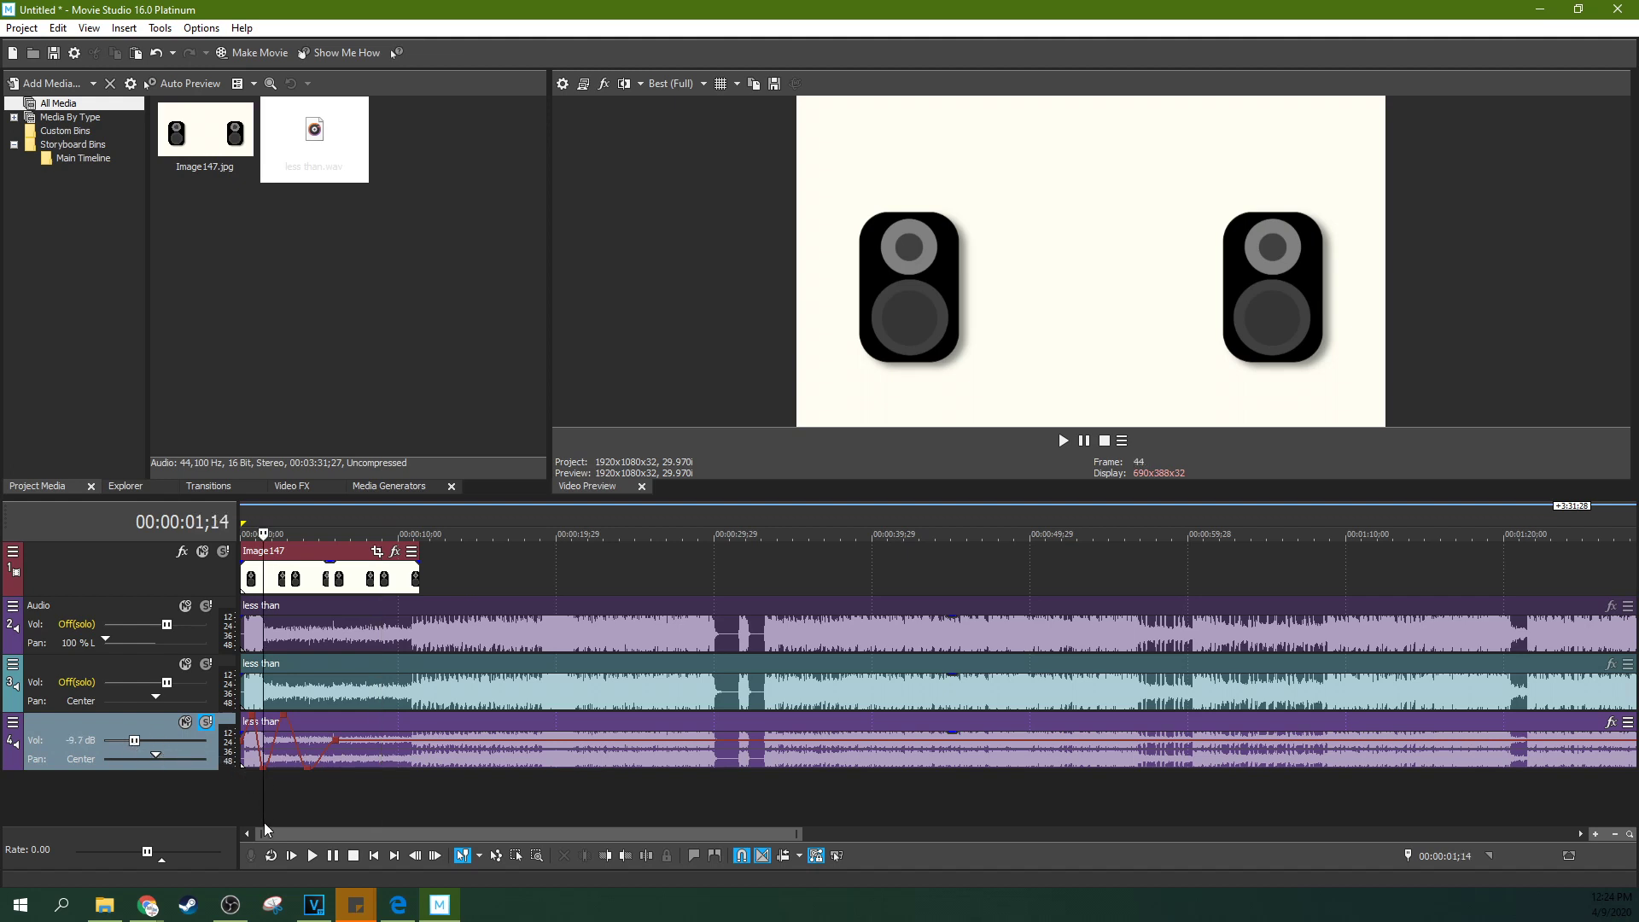
click(291, 855)
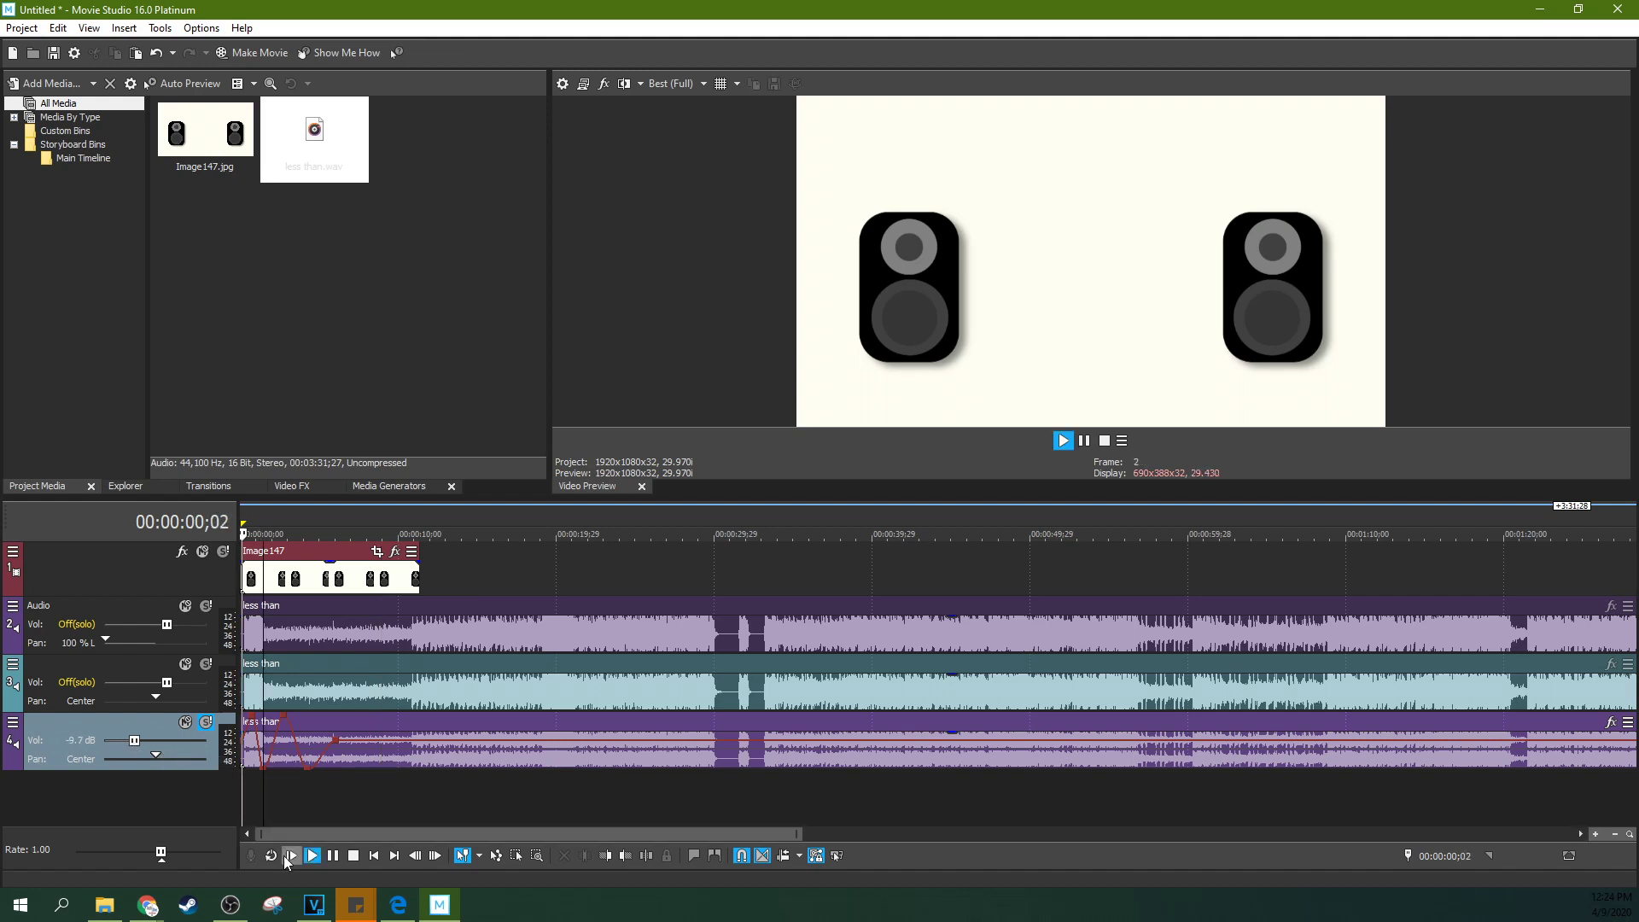
click(335, 856)
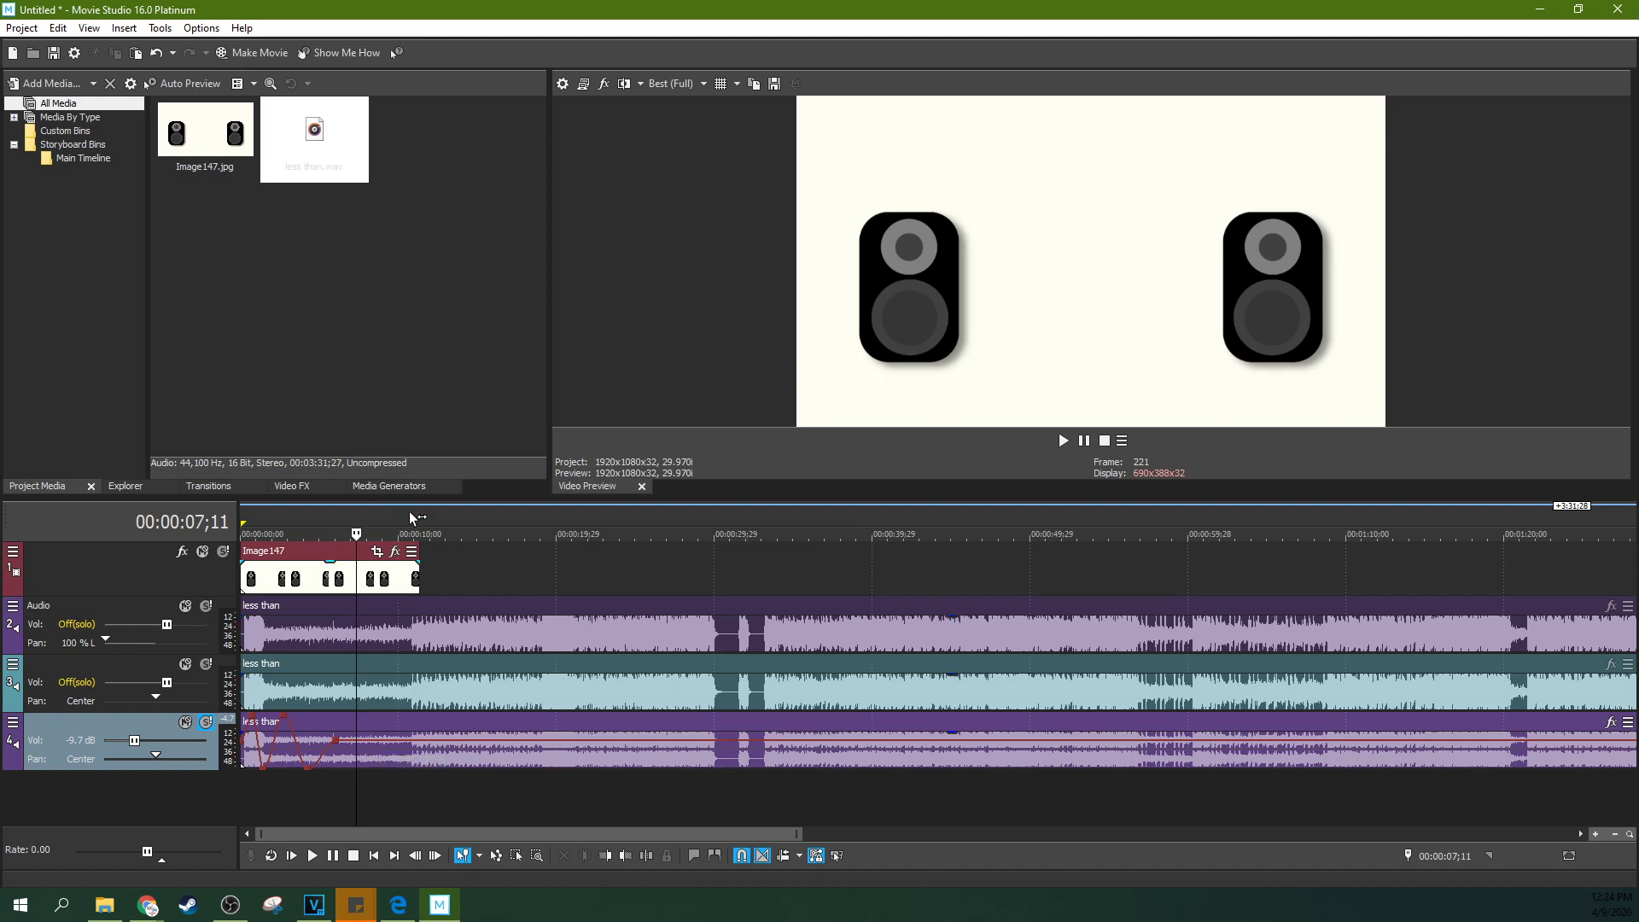
drag(409, 517, 624, 520)
click(21, 28)
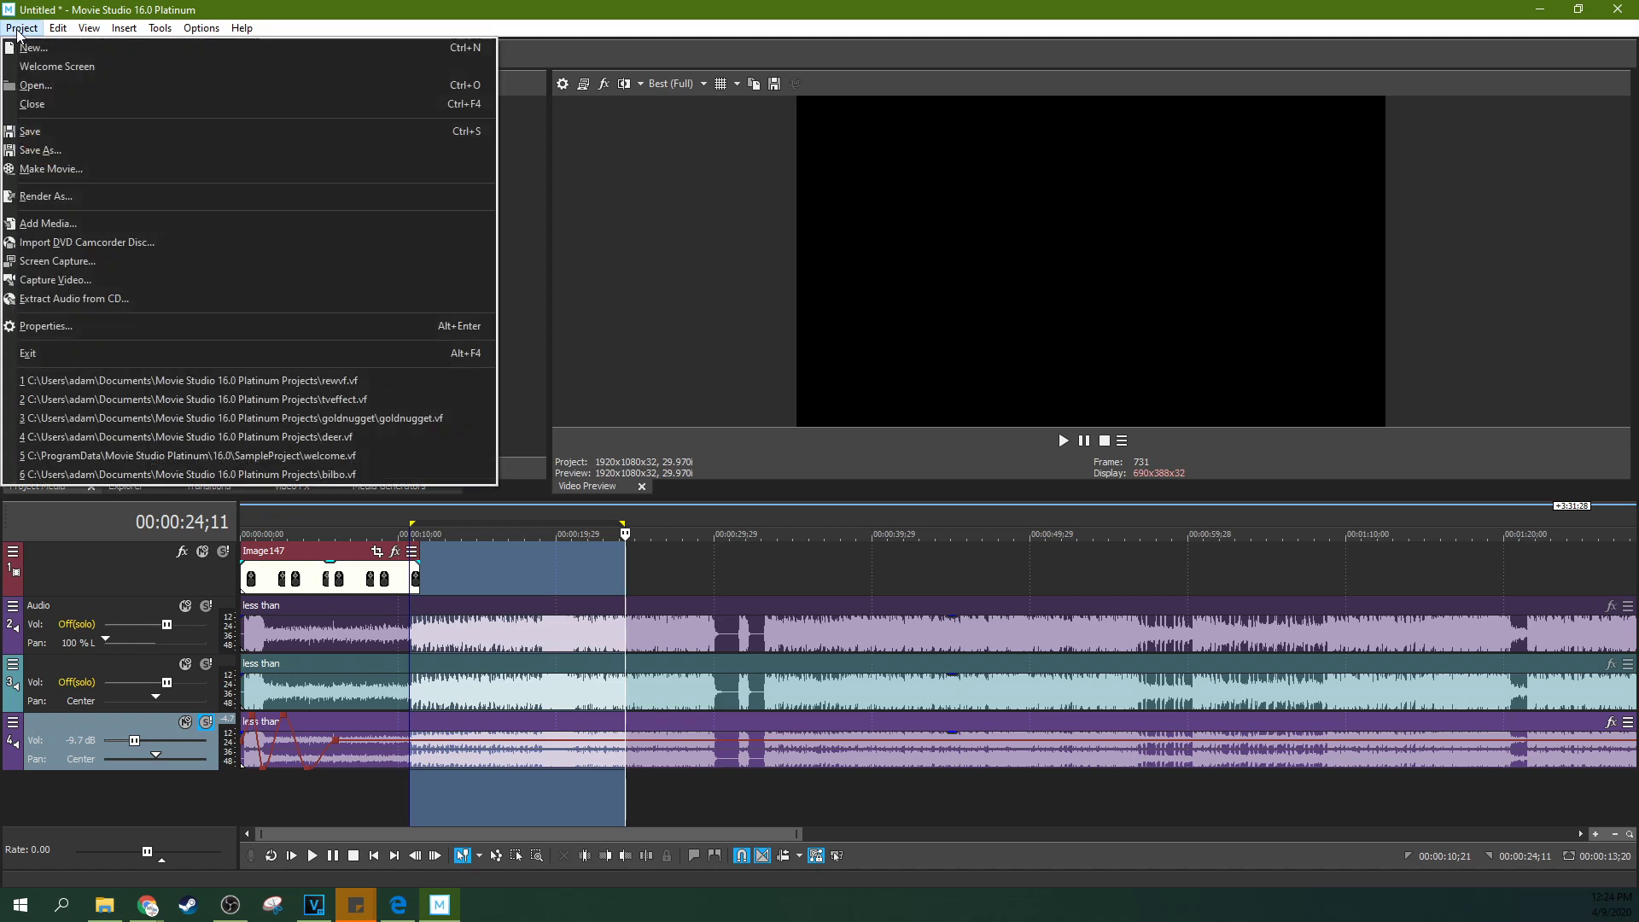
click(392, 195)
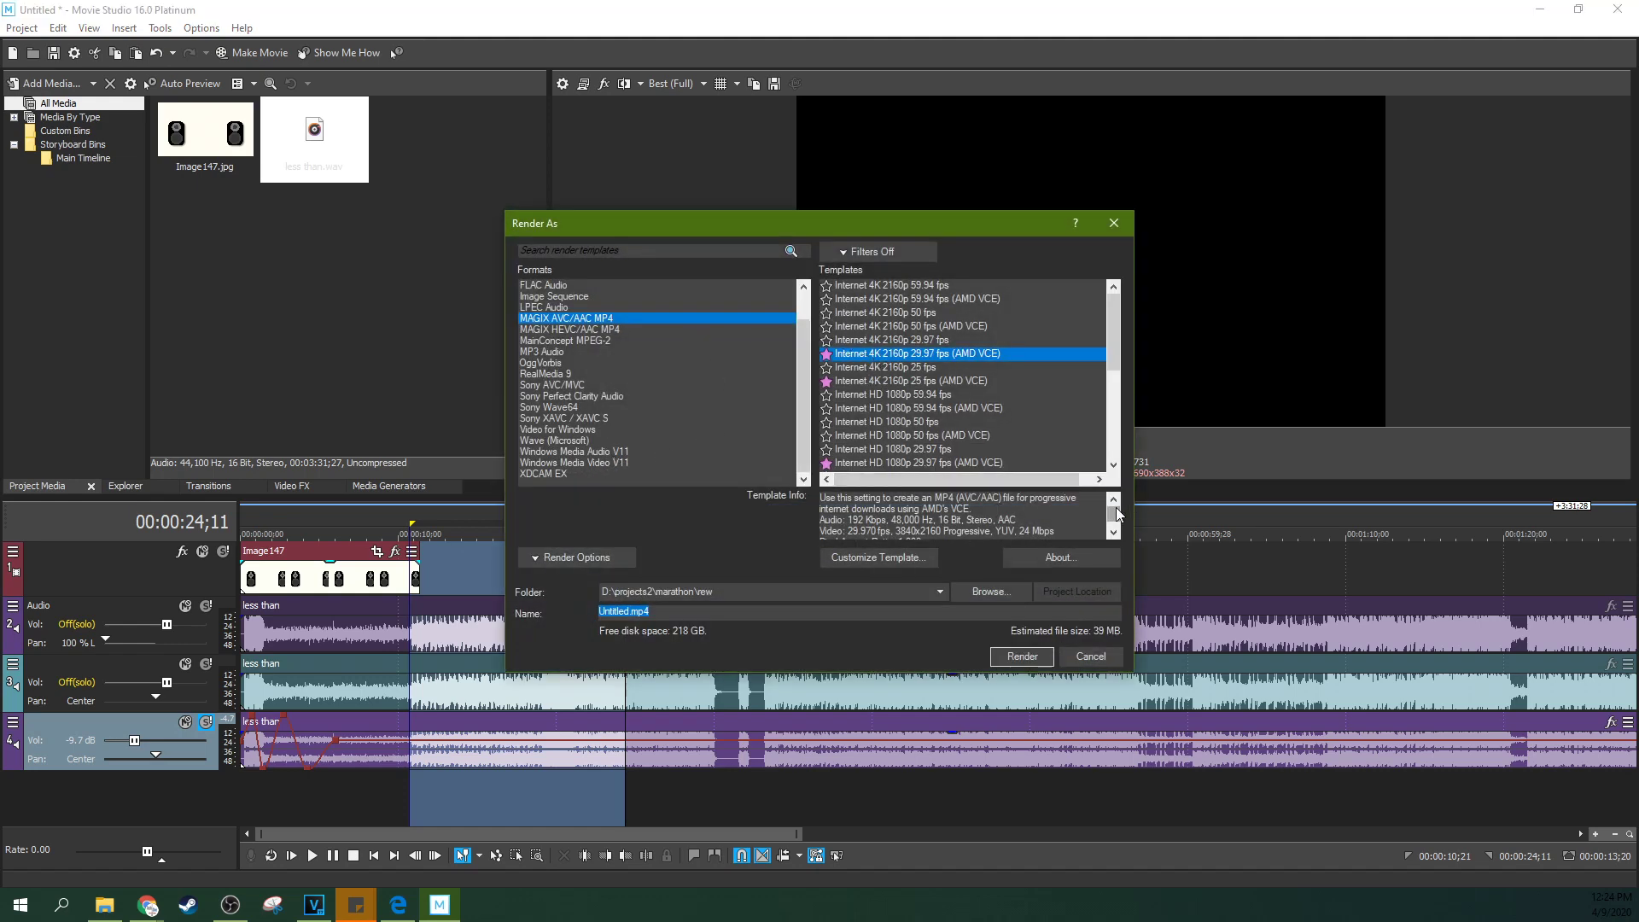
click(856, 354)
click(552, 297)
click(563, 285)
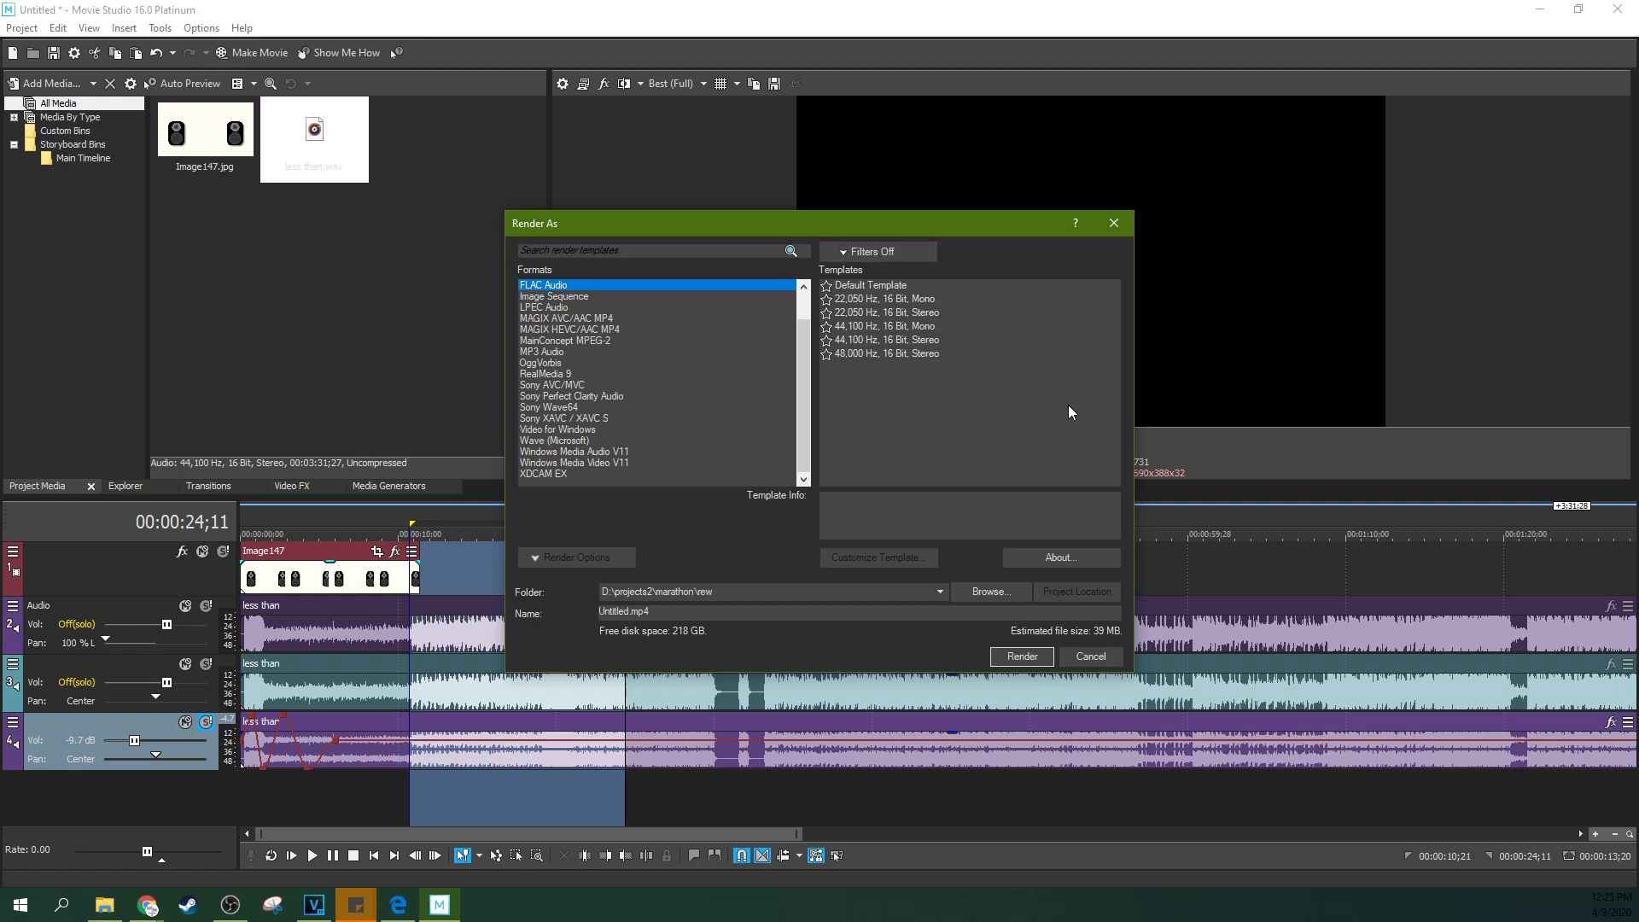
click(1113, 227)
click(879, 567)
click(540, 570)
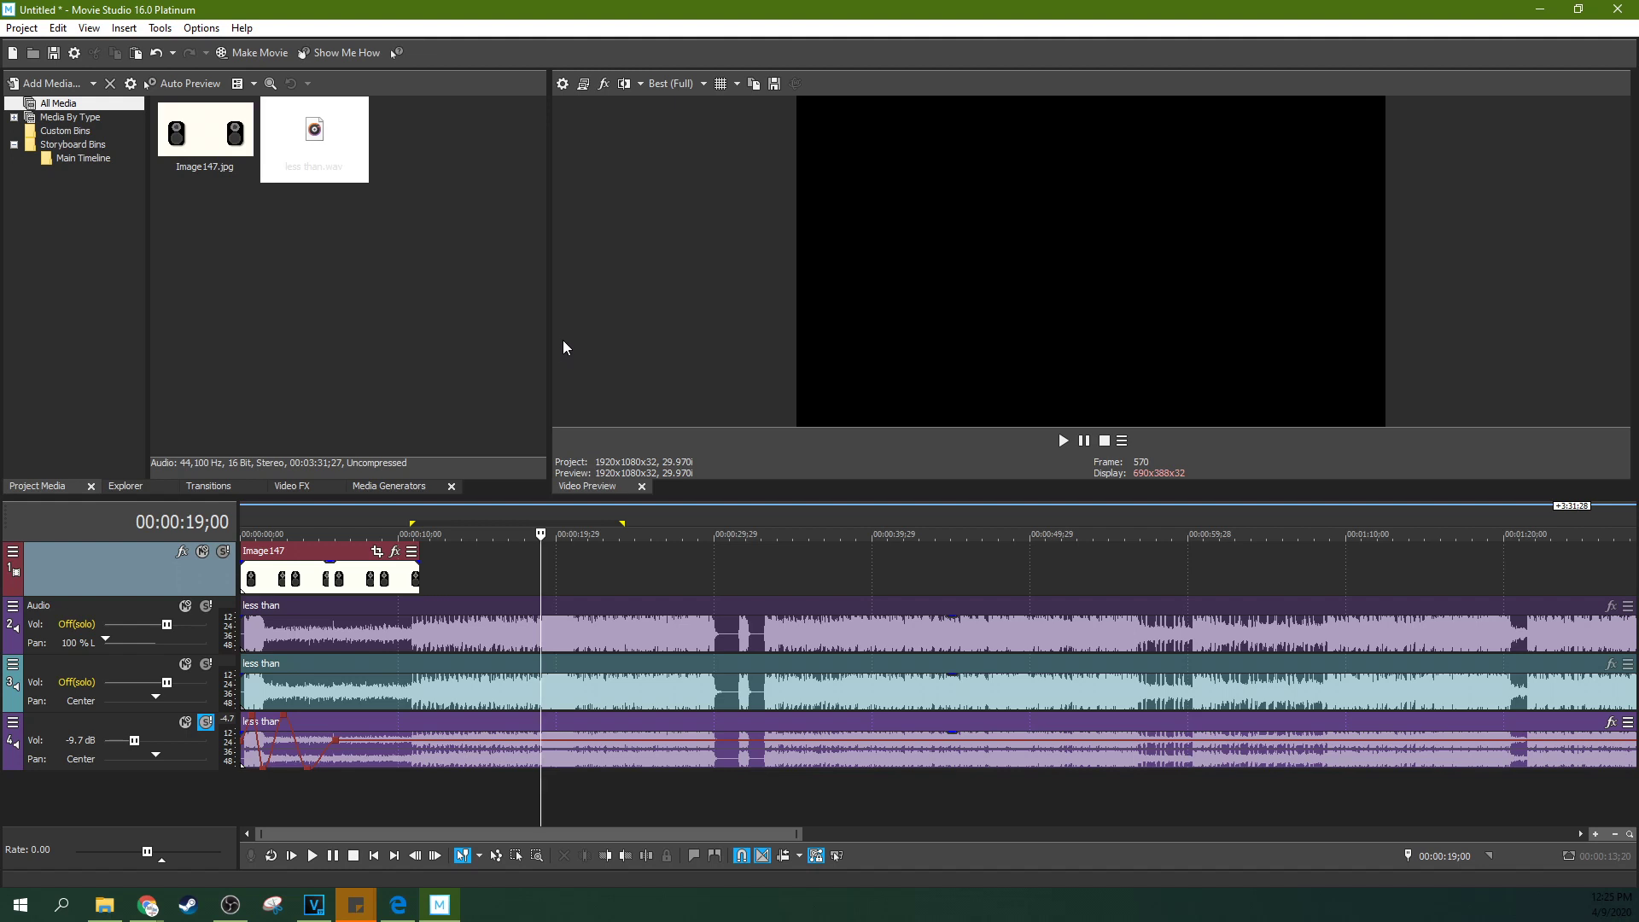
Set Project Properties master bus mode to 5.1 Surround, keeping 48,000 Hz and Best resampling
click(562, 84)
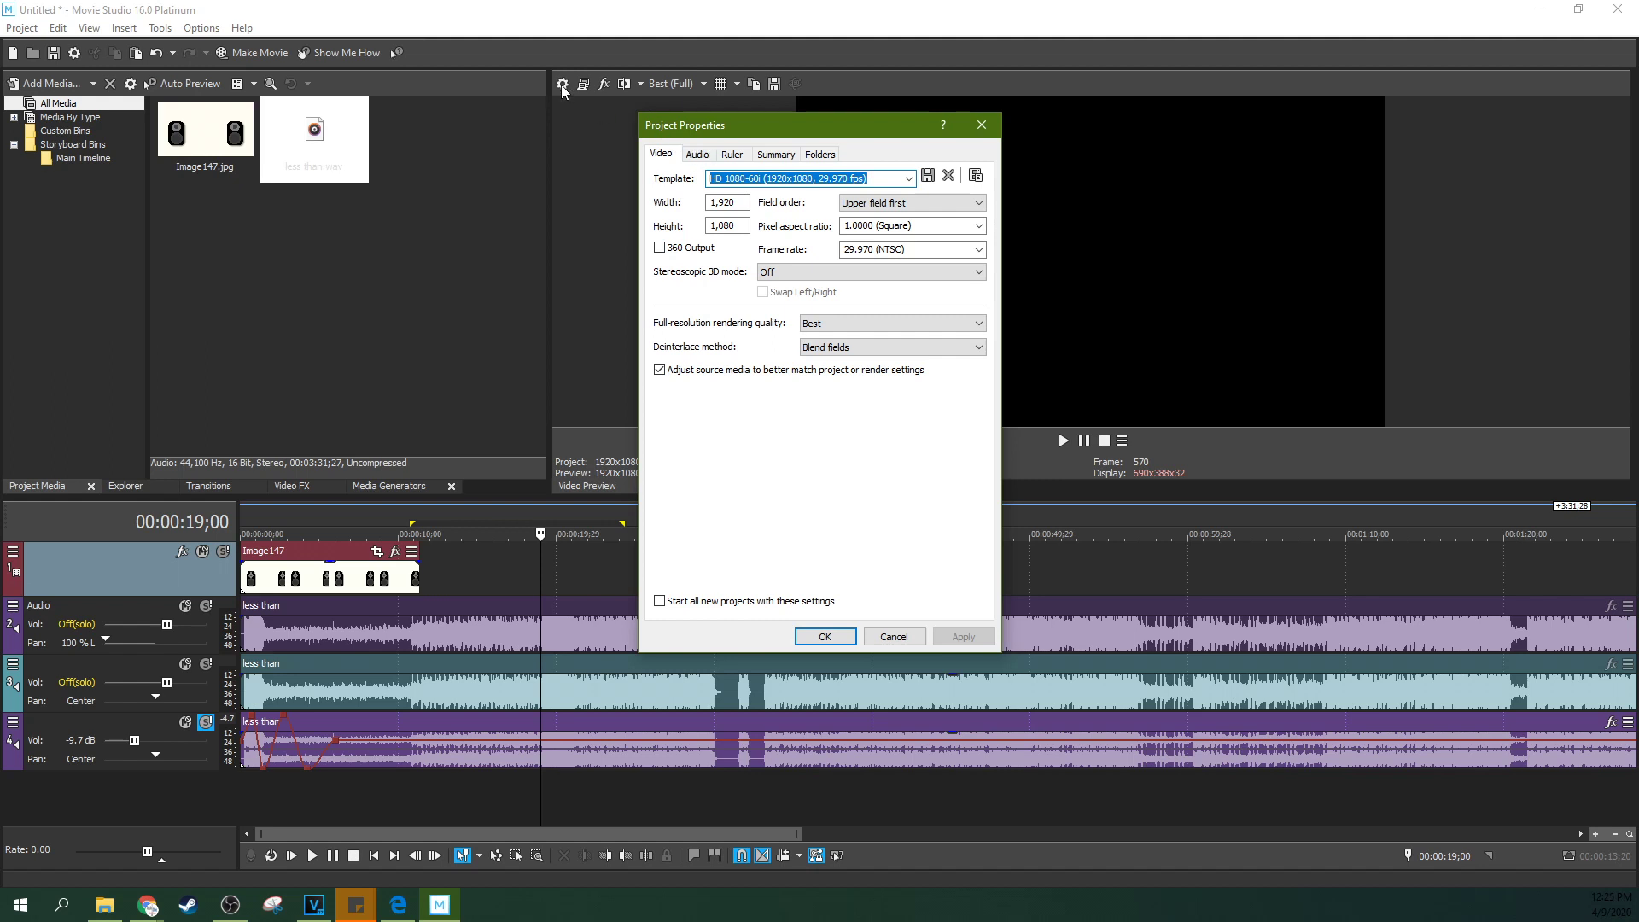
click(698, 155)
click(895, 181)
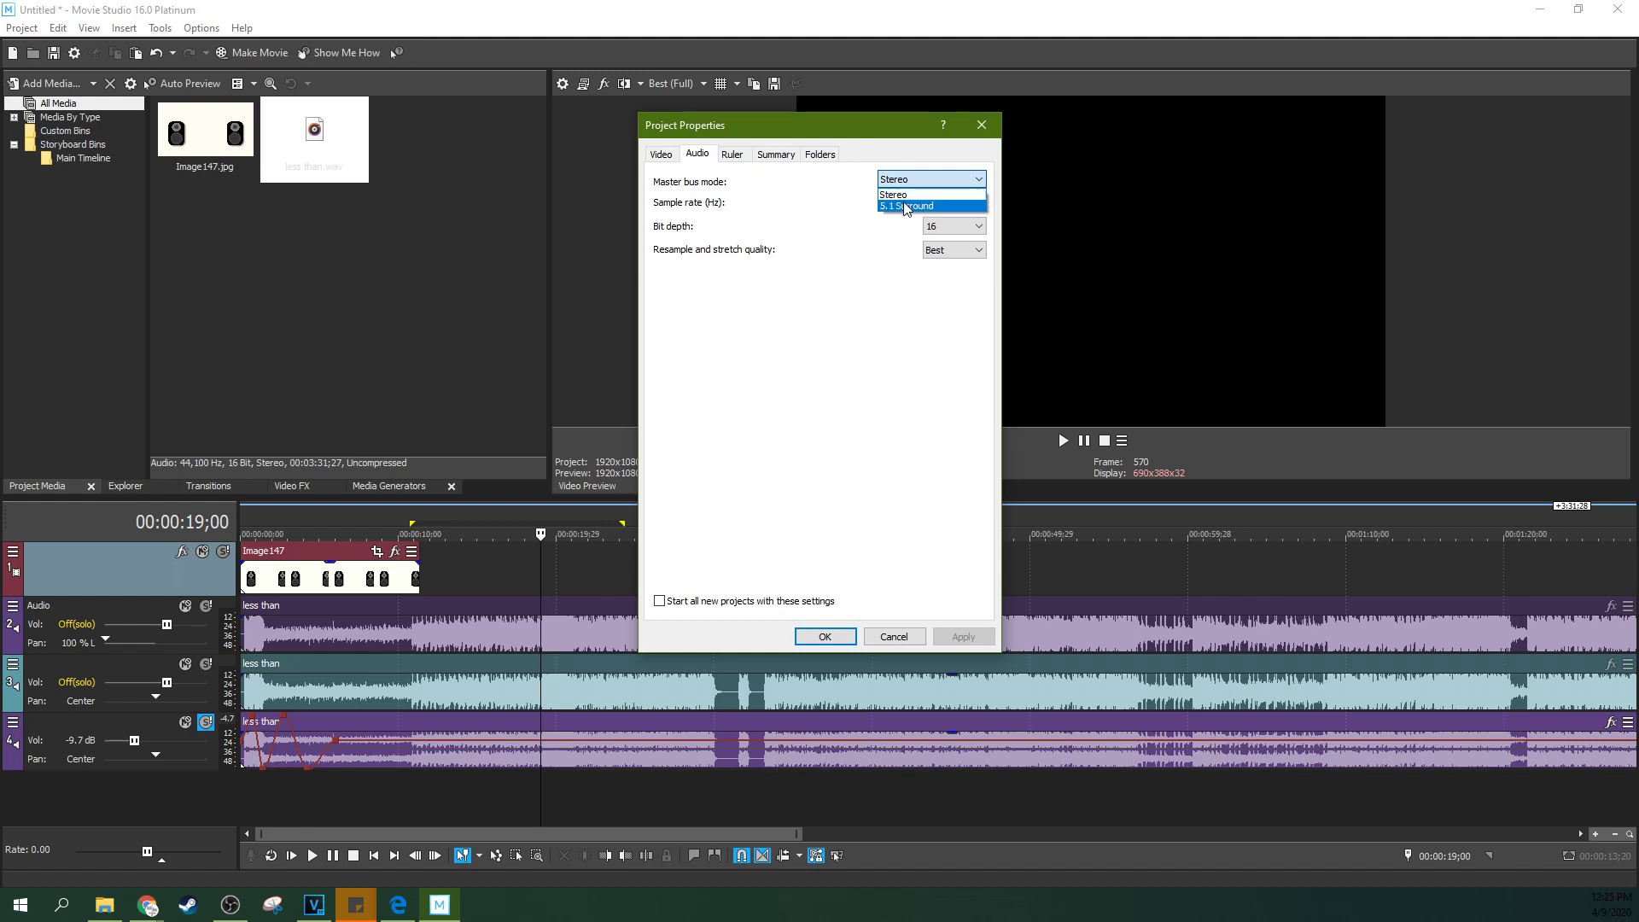
click(905, 204)
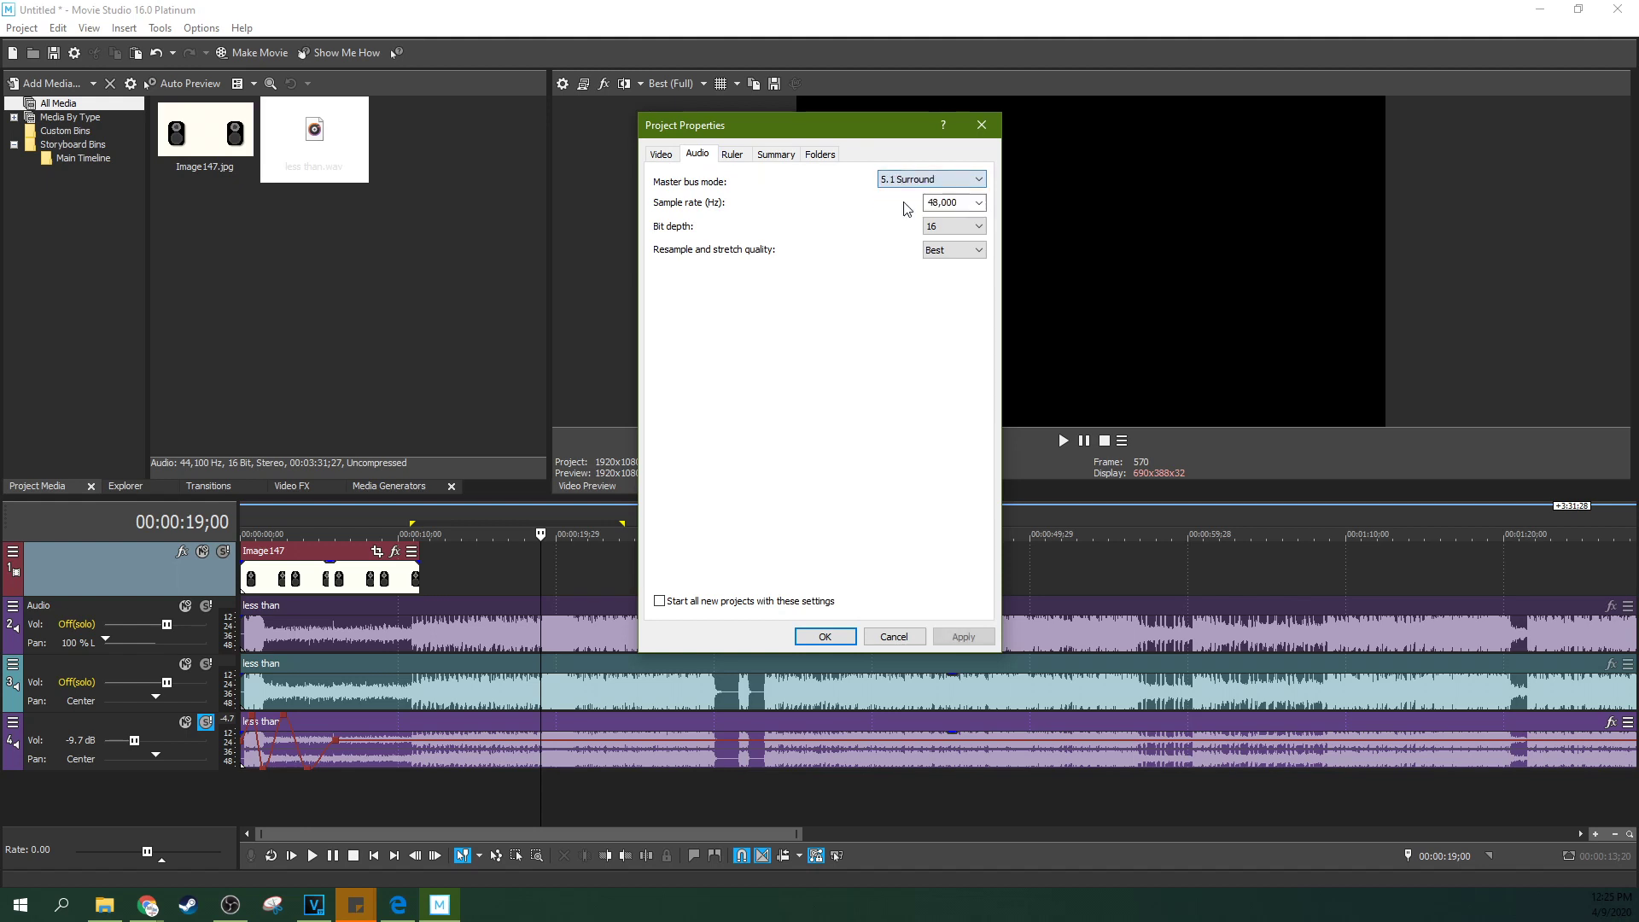
click(951, 250)
click(950, 250)
click(954, 201)
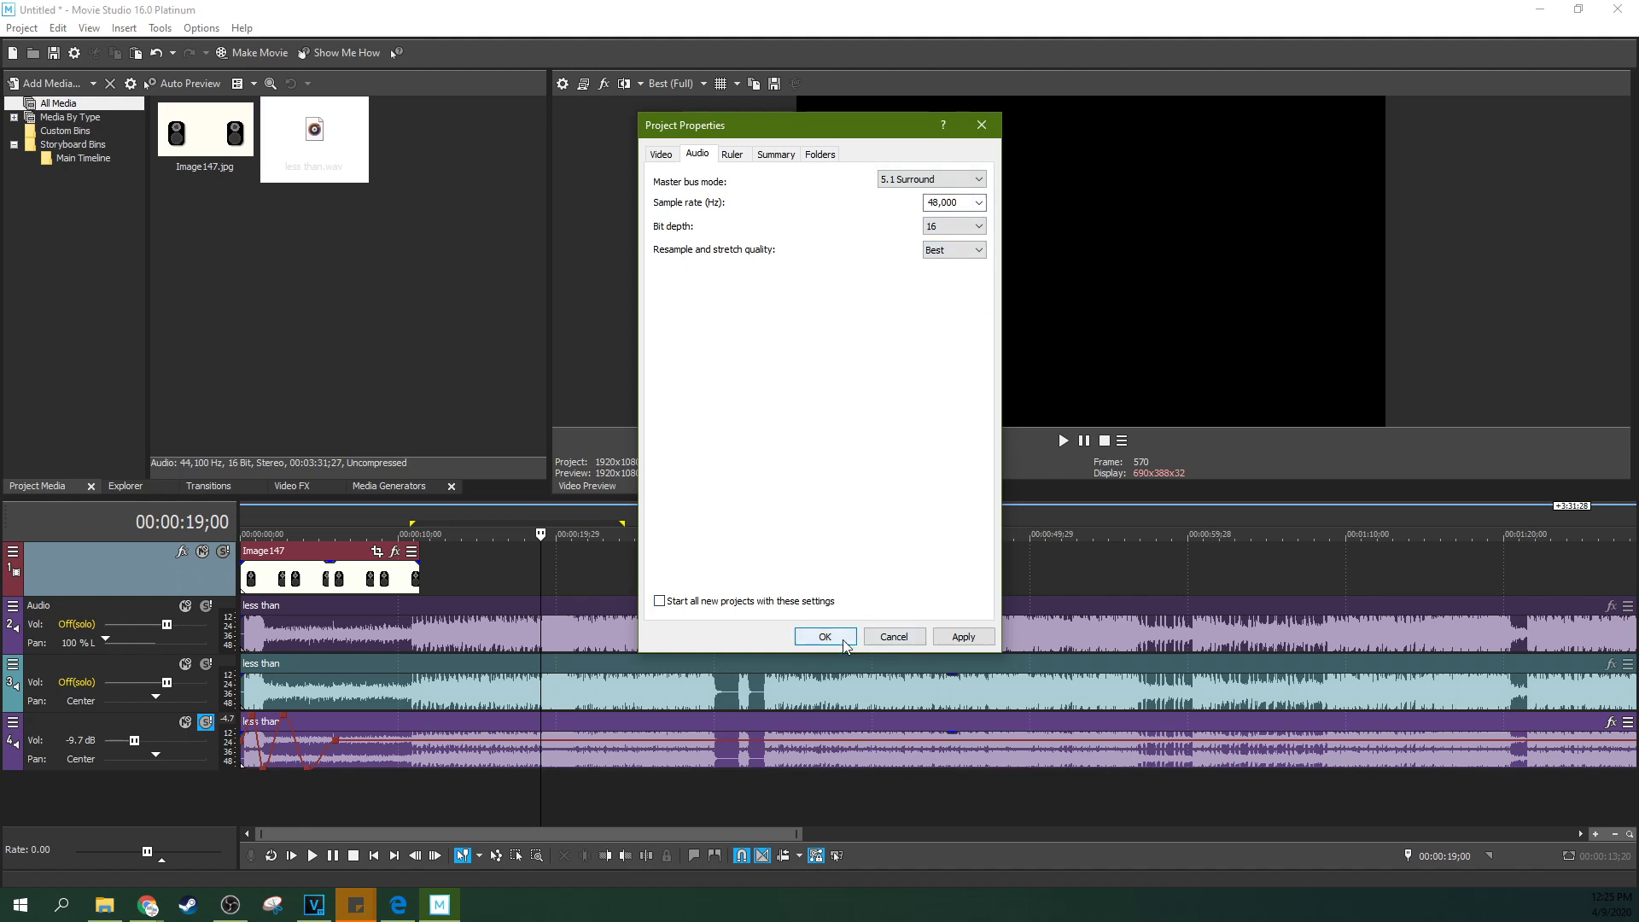
click(960, 637)
click(824, 637)
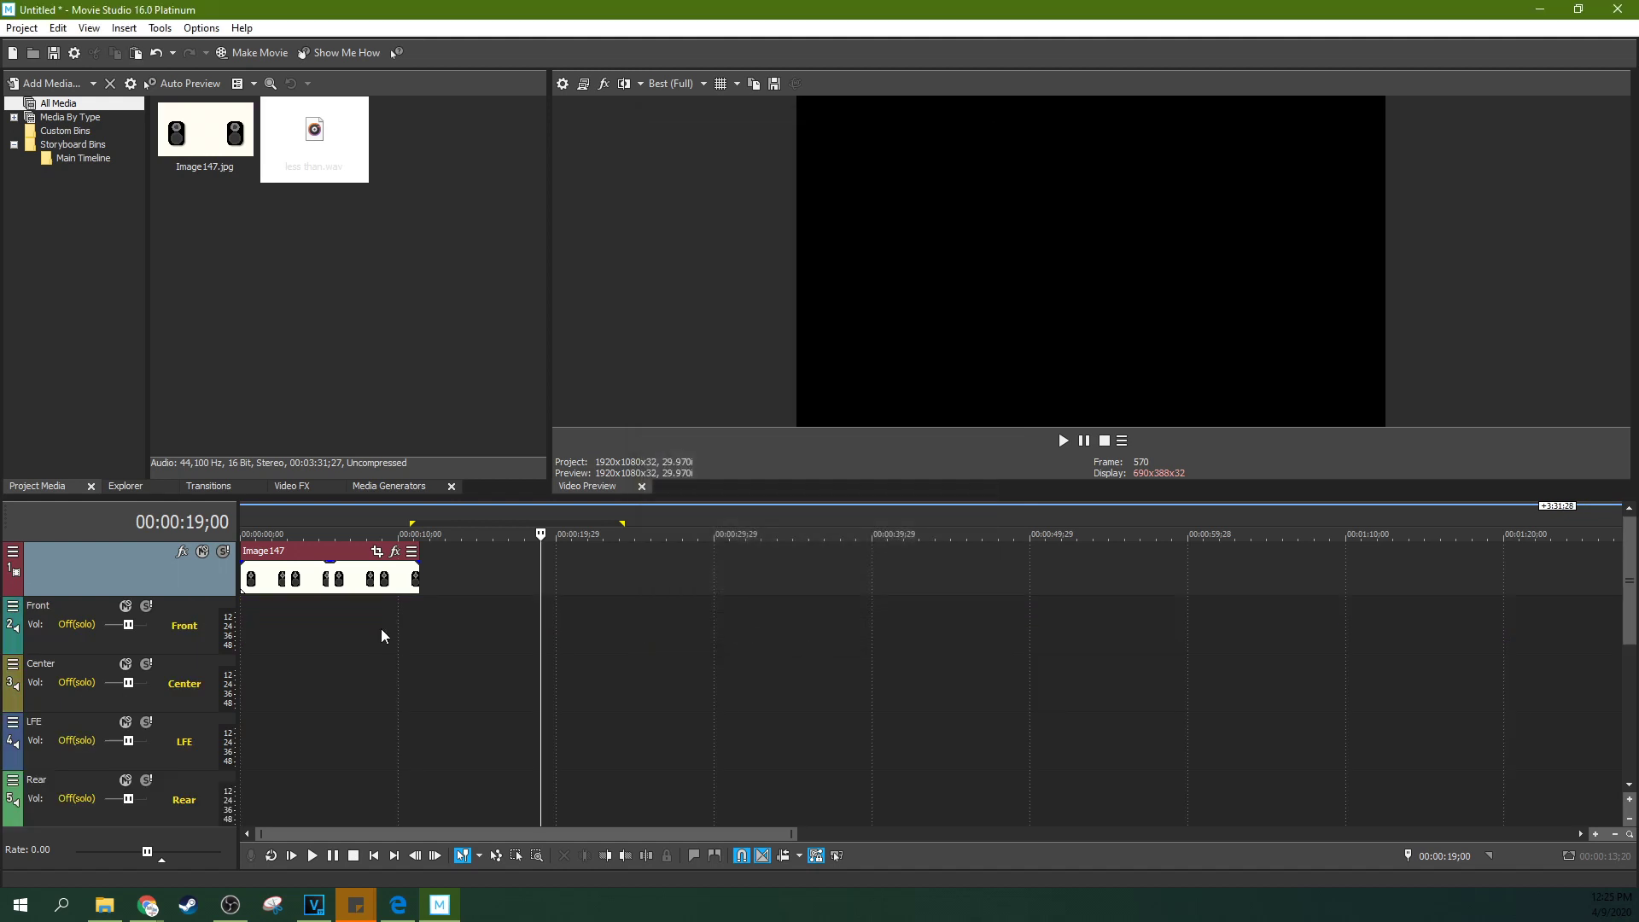
Place the cursor at 00:00:03;10 and scroll through the Front, Center, LFE and Rear tracks
click(381, 628)
click(292, 638)
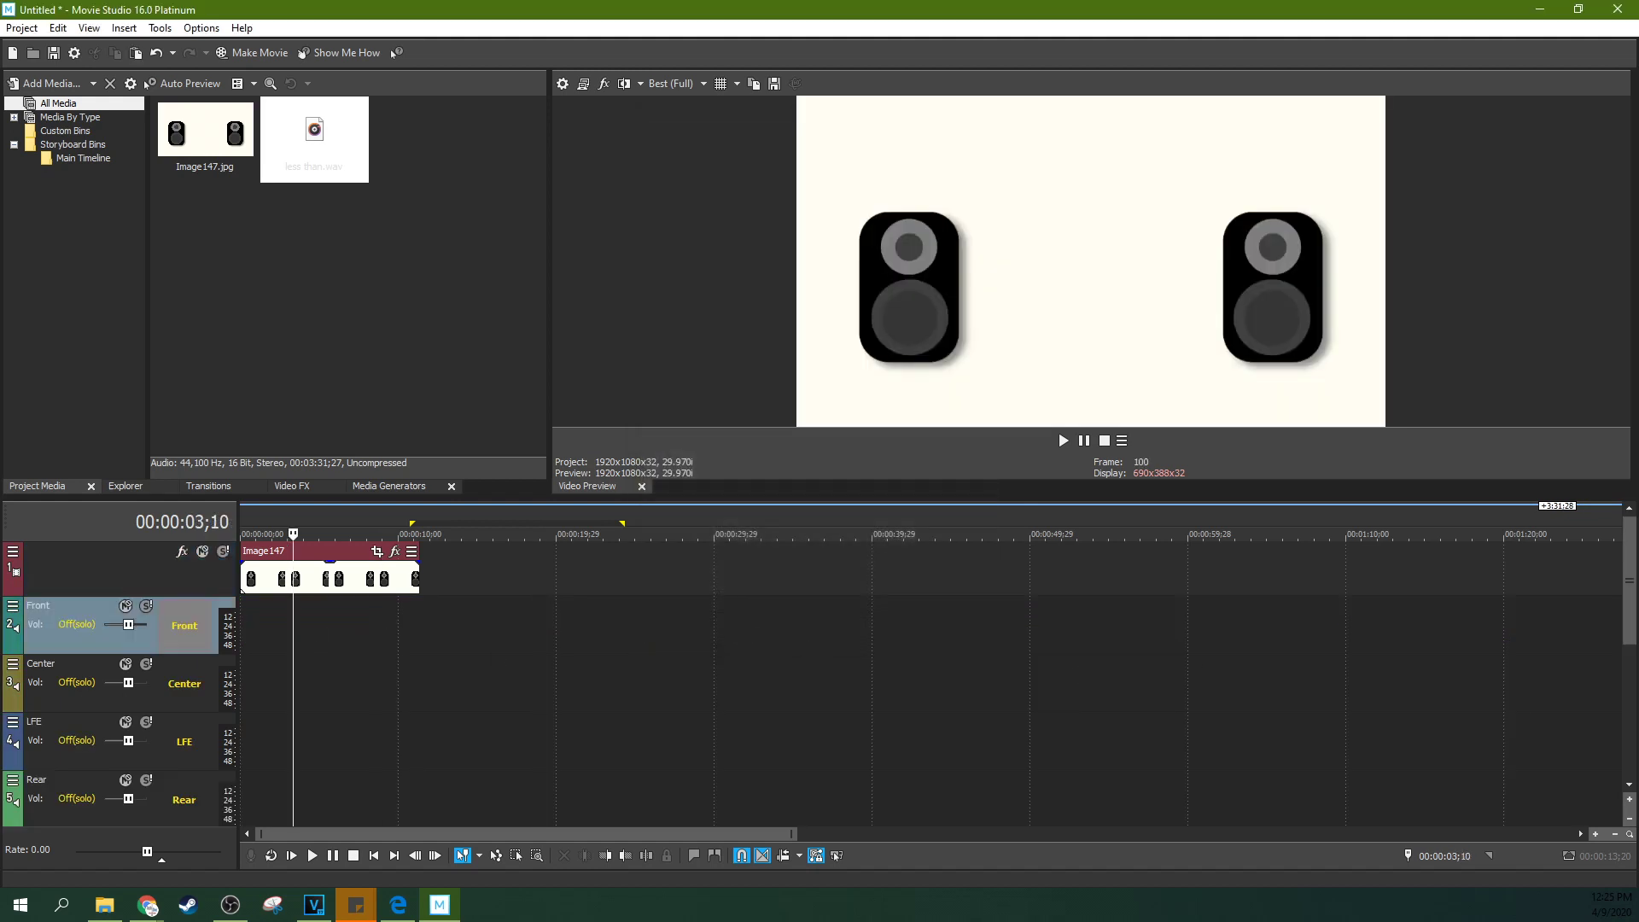
drag(1630, 620, 1630, 643)
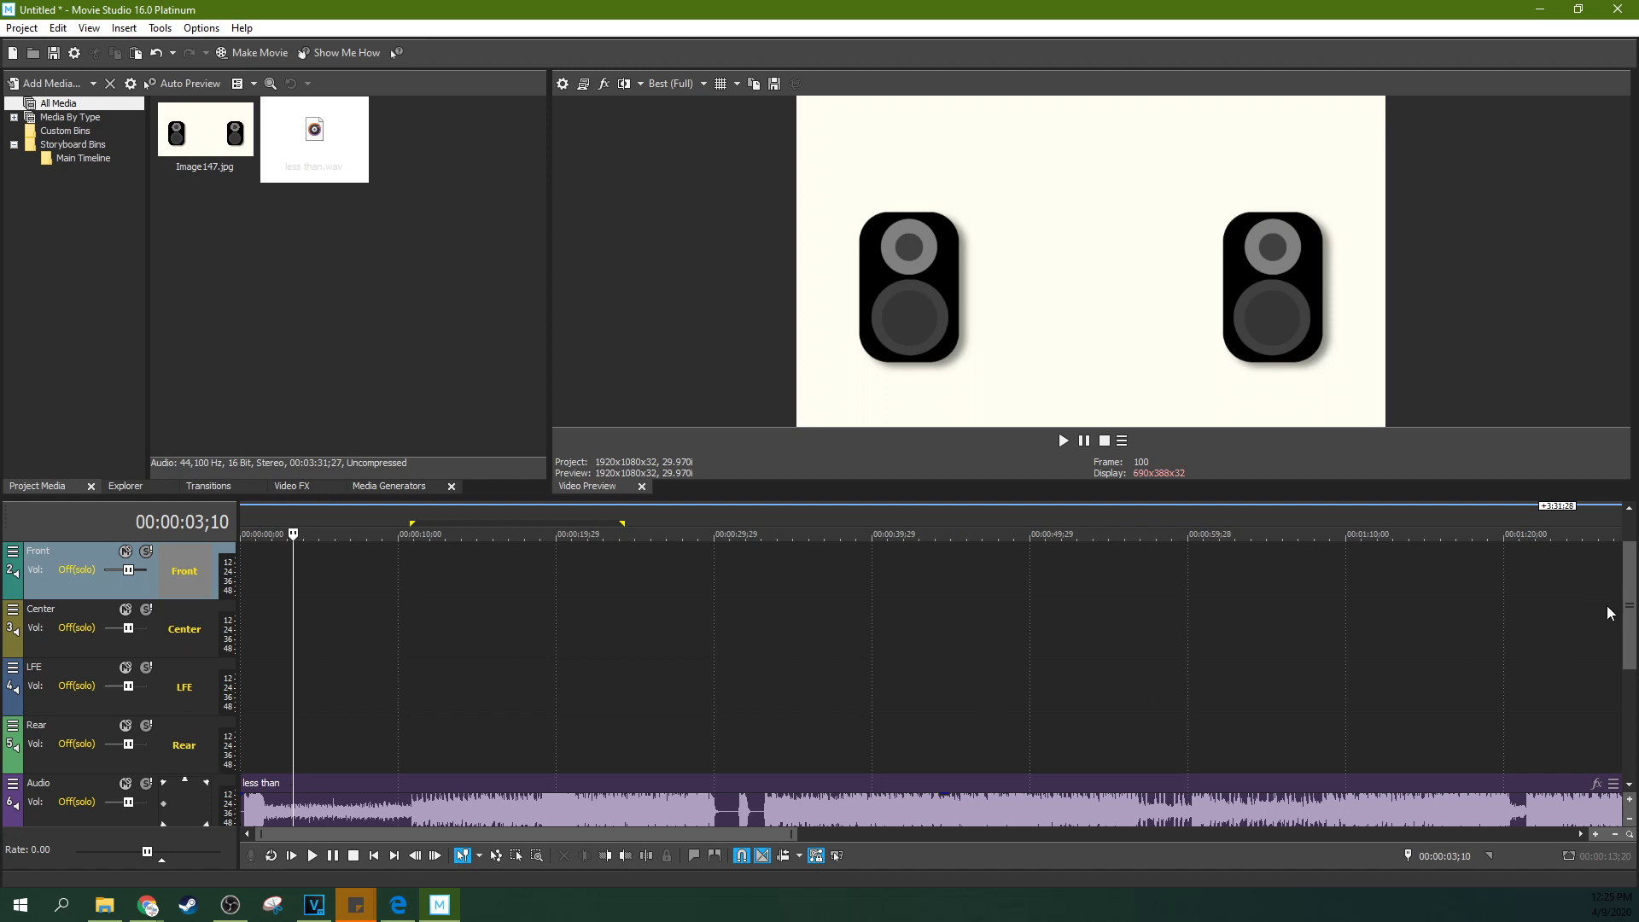
scroll(1627, 612, down, 2)
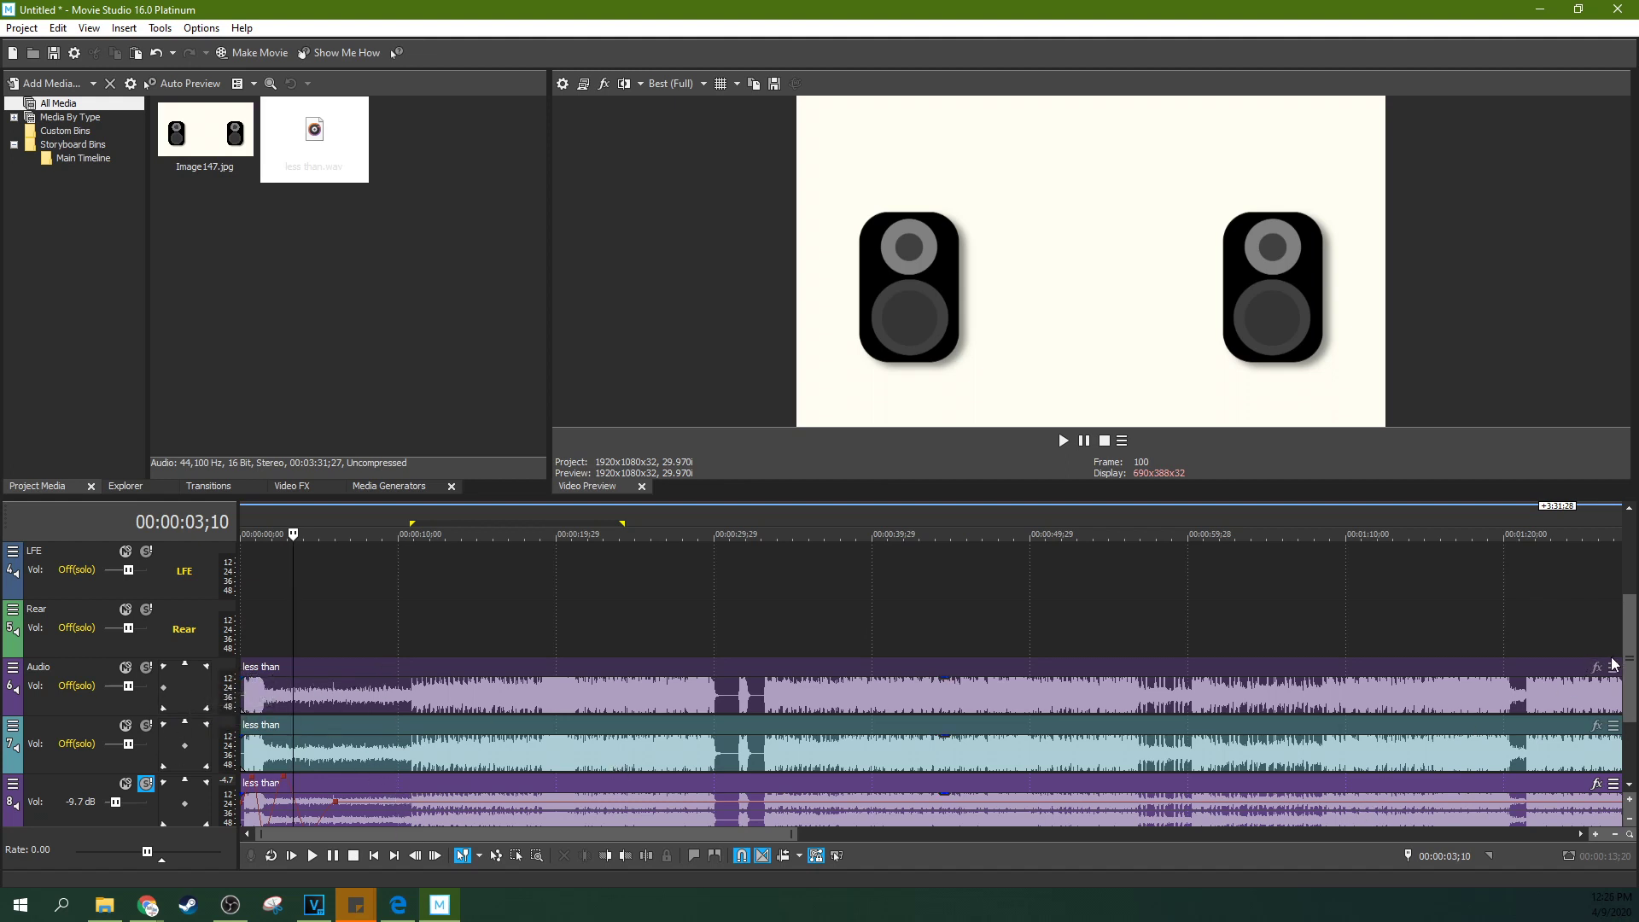
scroll(1613, 662, up, 2)
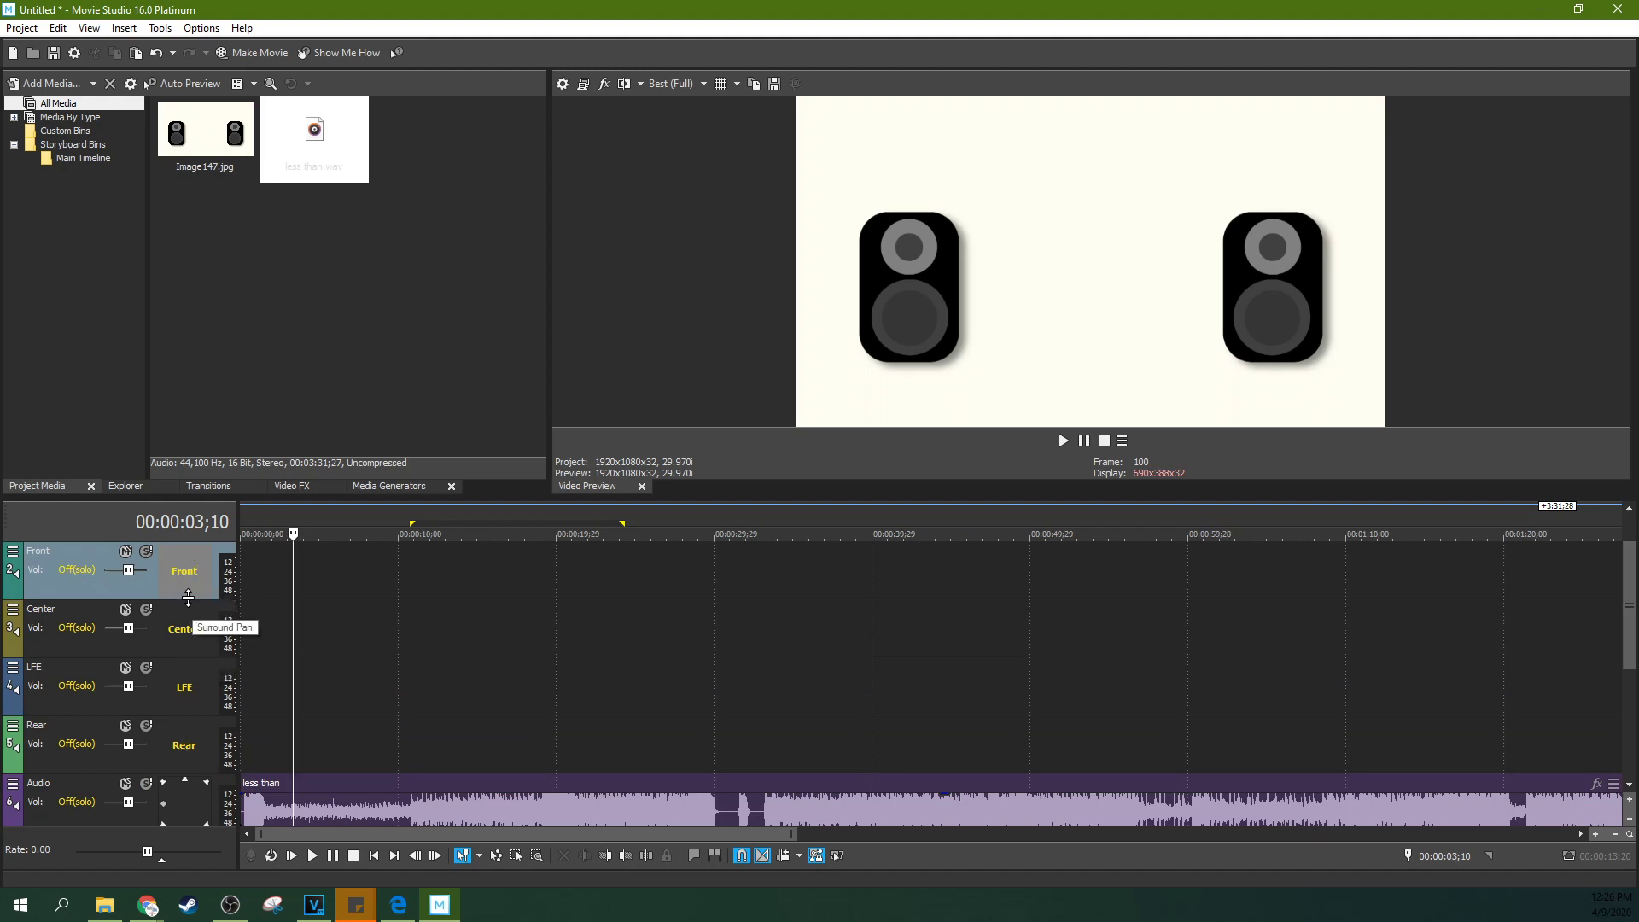
Surround-pan the Audio track's less than clip toward the rear left and then rear right
drag(1630, 646, 1630, 726)
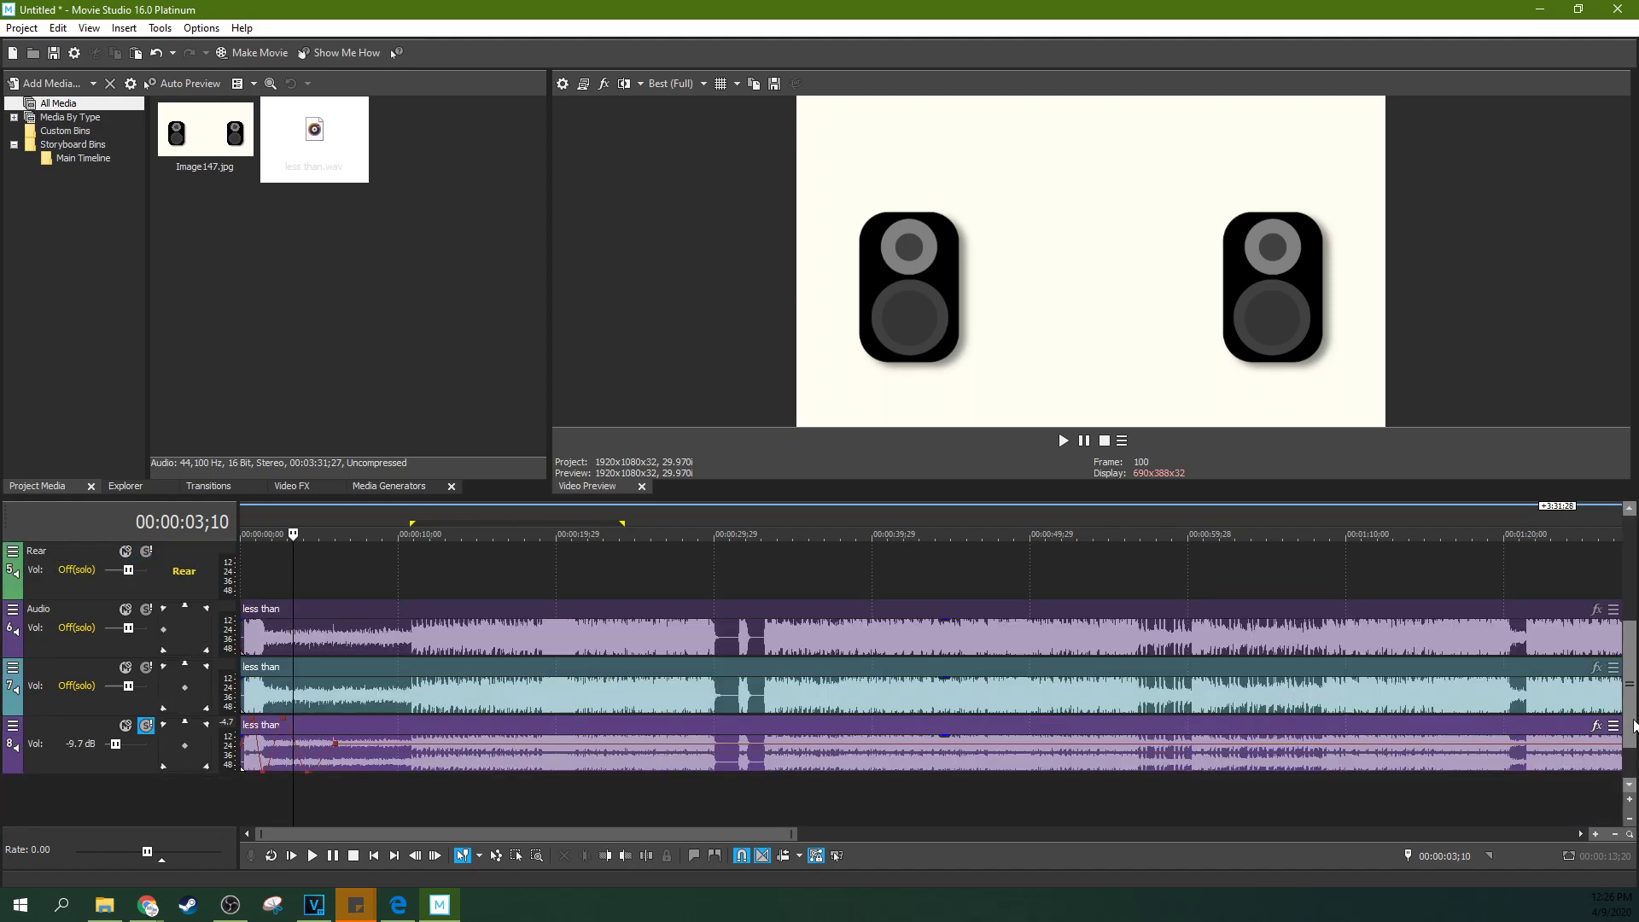
double_click(187, 637)
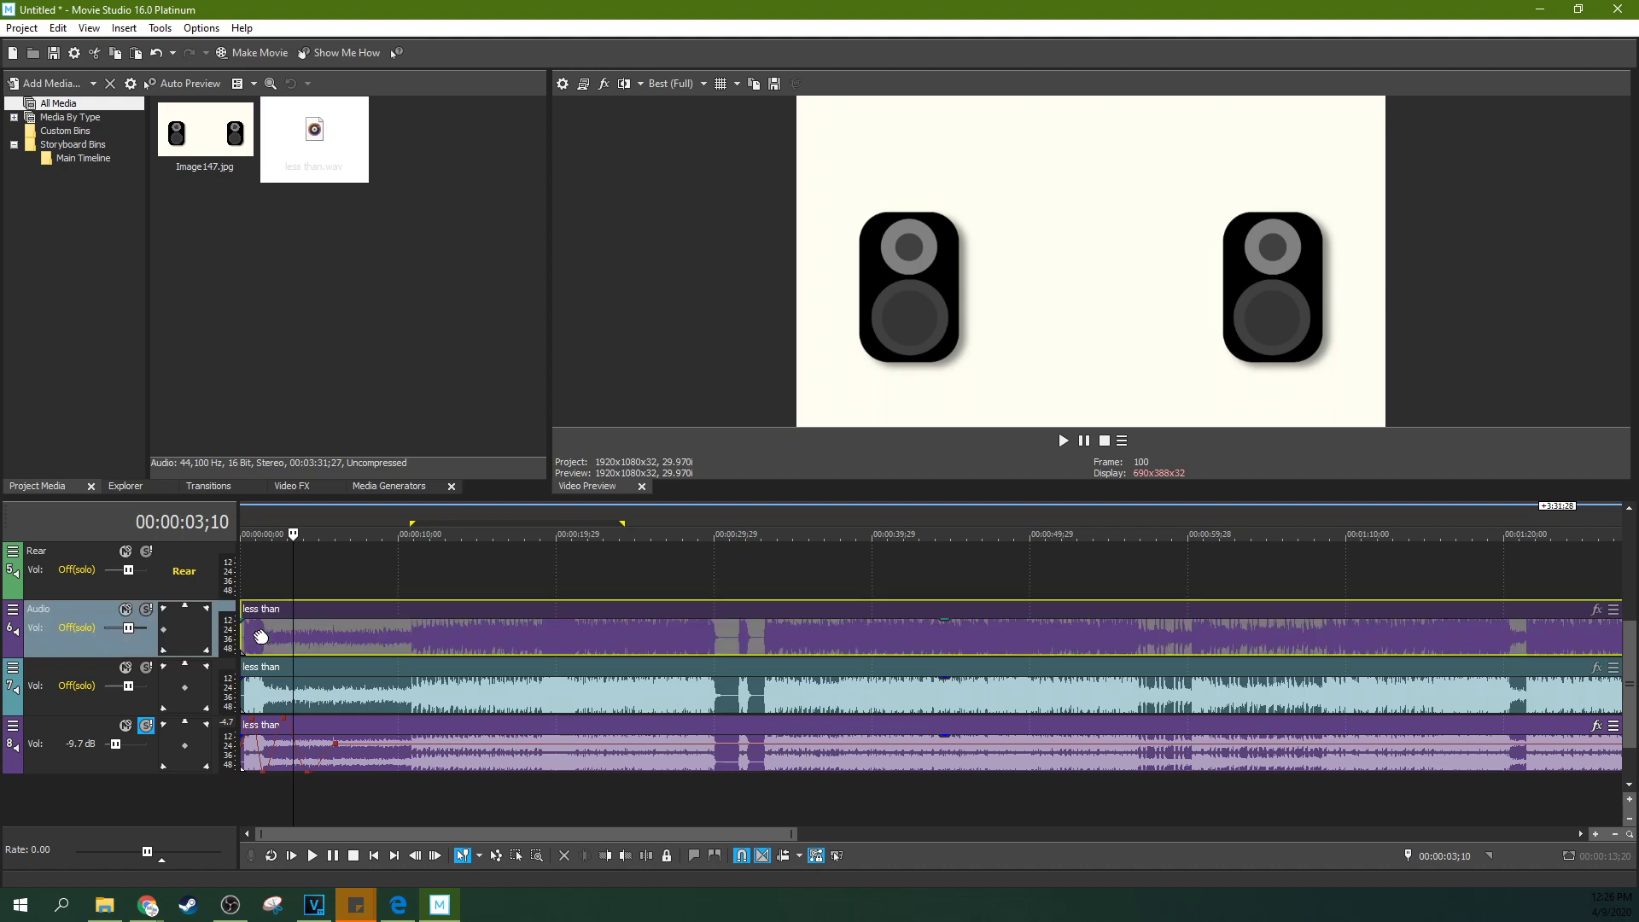
mouse_move(171, 634)
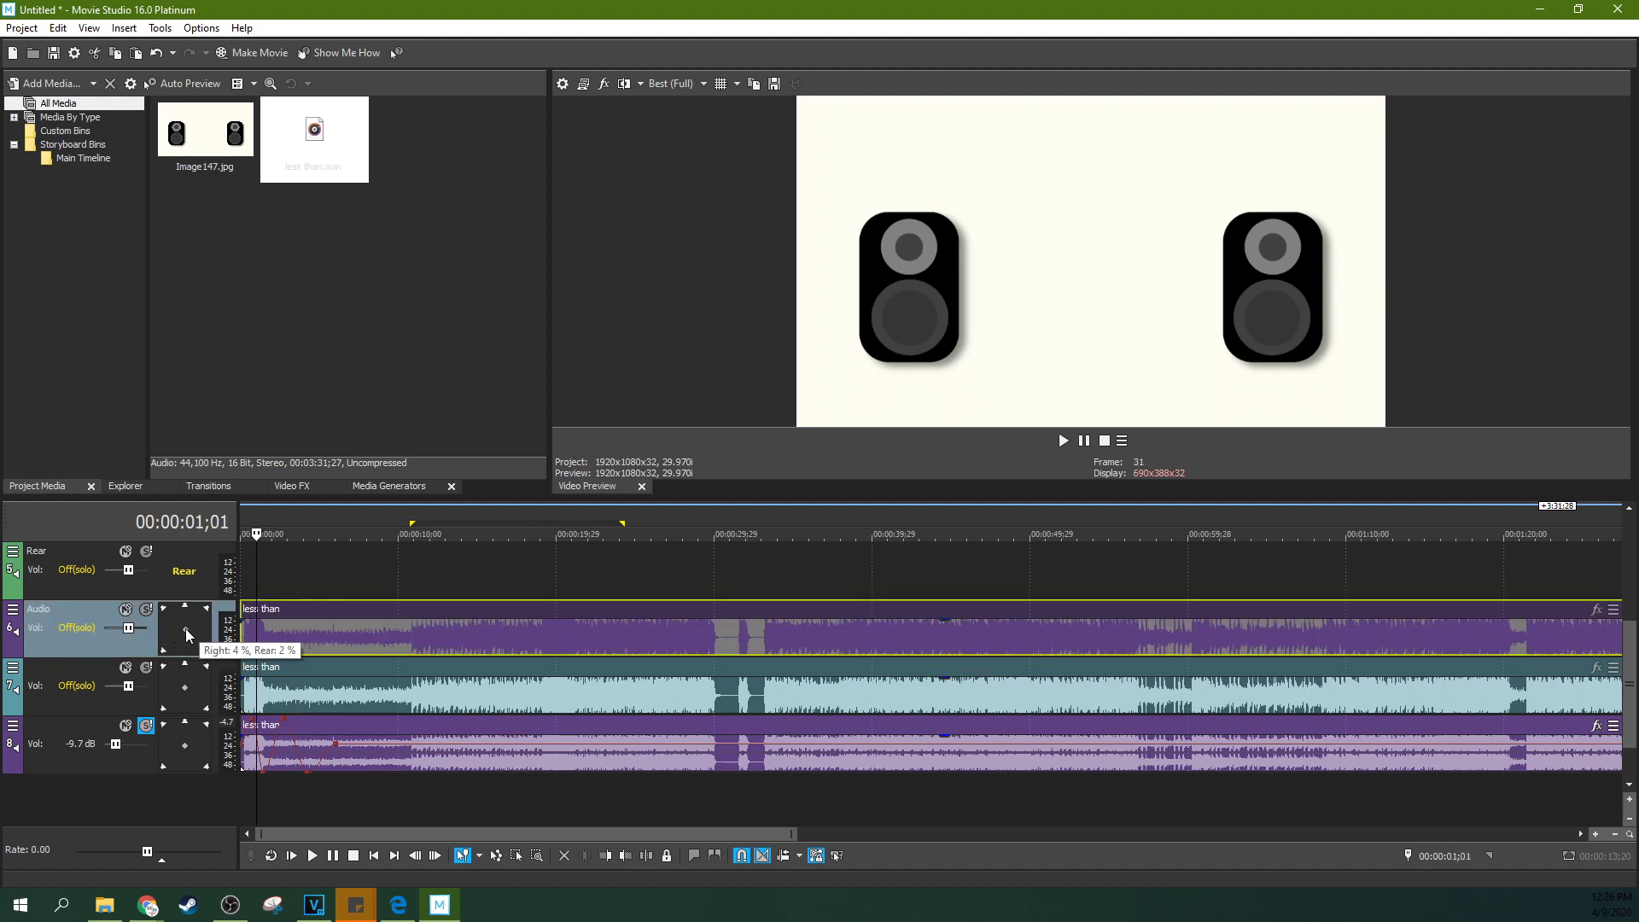
drag(184, 631, 185, 628)
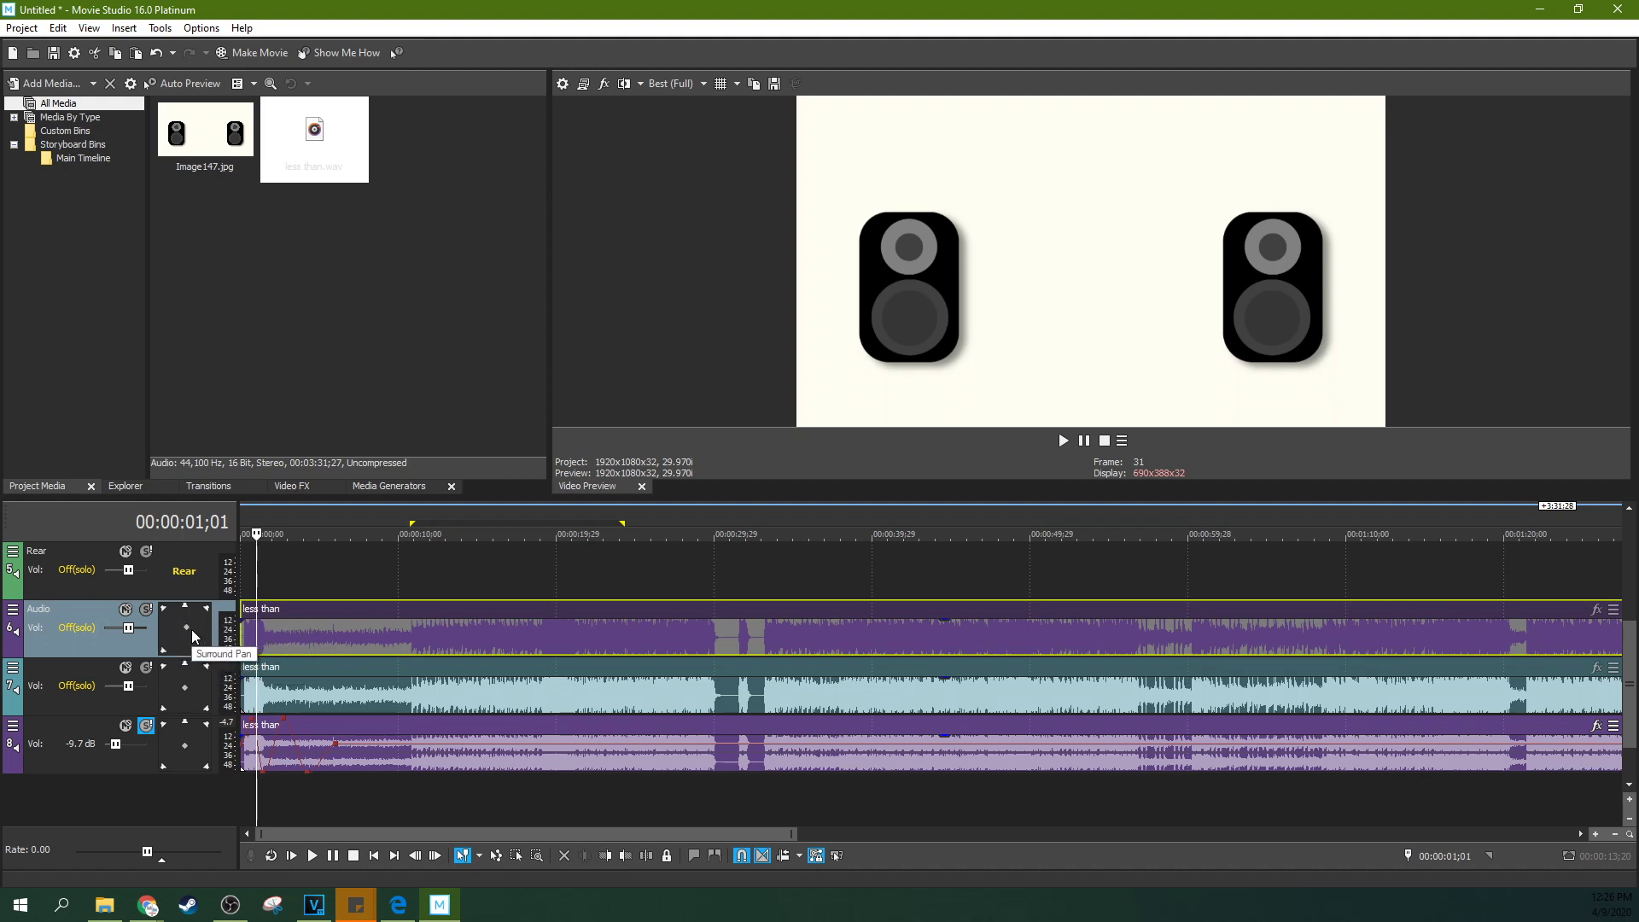
mouse_move(190, 632)
drag(189, 631, 193, 645)
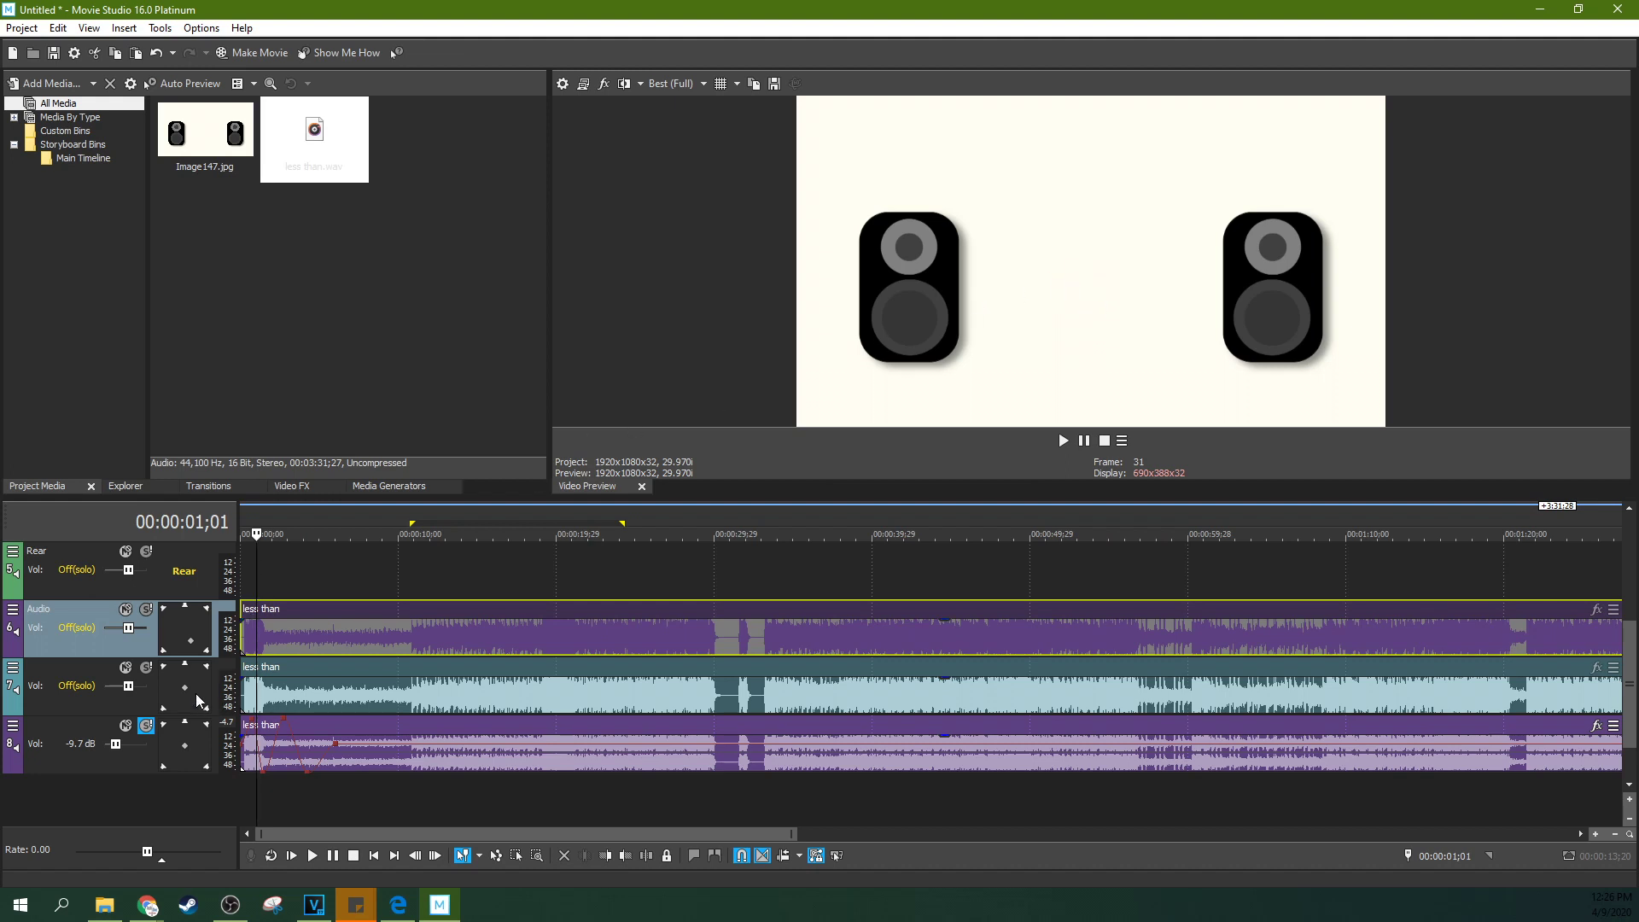
Pan the next audio track toward the rear left, then reset the Audio track's pan to centre
mouse_move(191, 690)
mouse_down()
mouse_move(180, 708)
mouse_move(184, 663)
mouse_move(208, 688)
mouse_move(188, 690)
mouse_up()
mouse_move(188, 692)
mouse_down()
mouse_move(170, 700)
mouse_move(184, 688)
mouse_up()
double_click(173, 642)
In VEGAS Pro, move track 2's sound in the Surround Panner, then reset it to centre
click(314, 904)
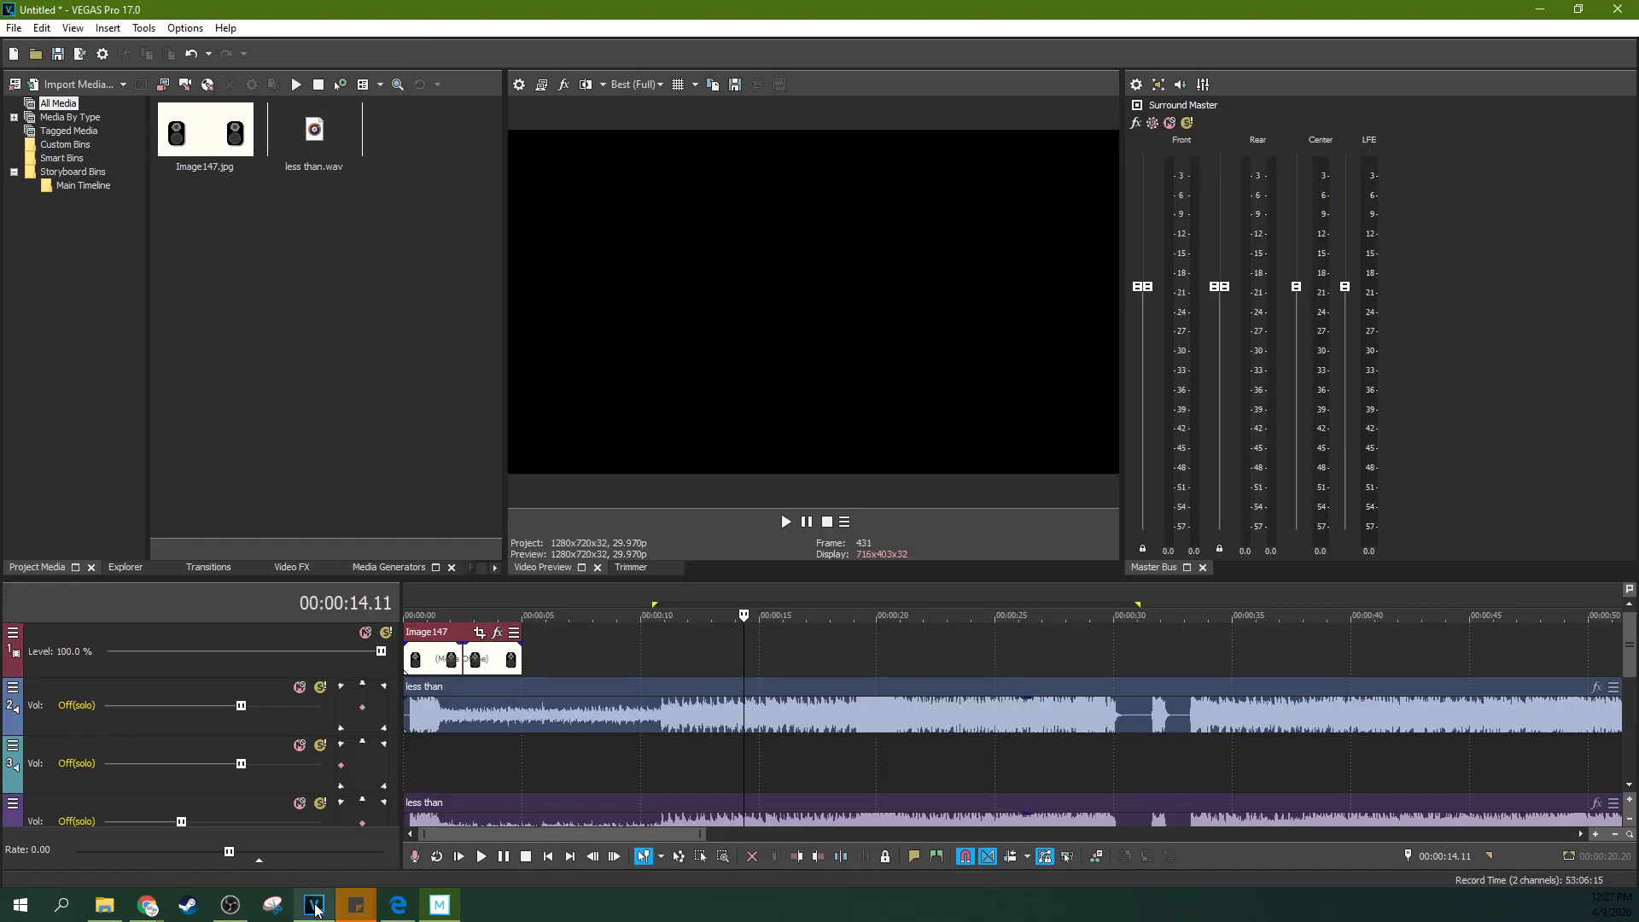
double_click(369, 725)
drag(509, 421, 504, 461)
drag(502, 379, 508, 322)
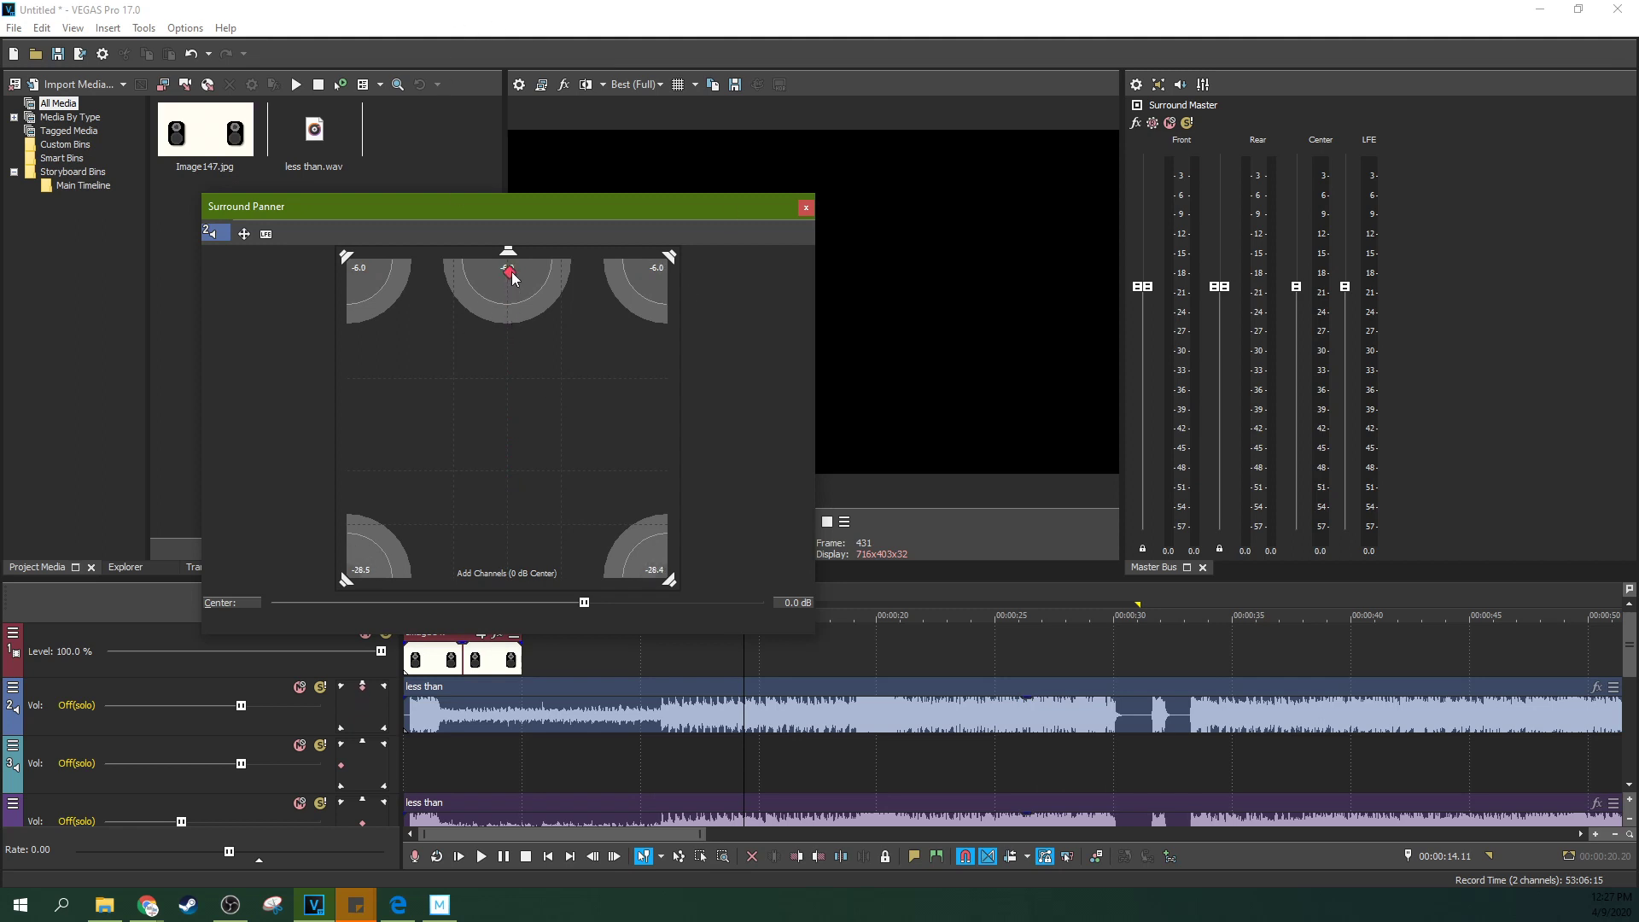
double_click(513, 273)
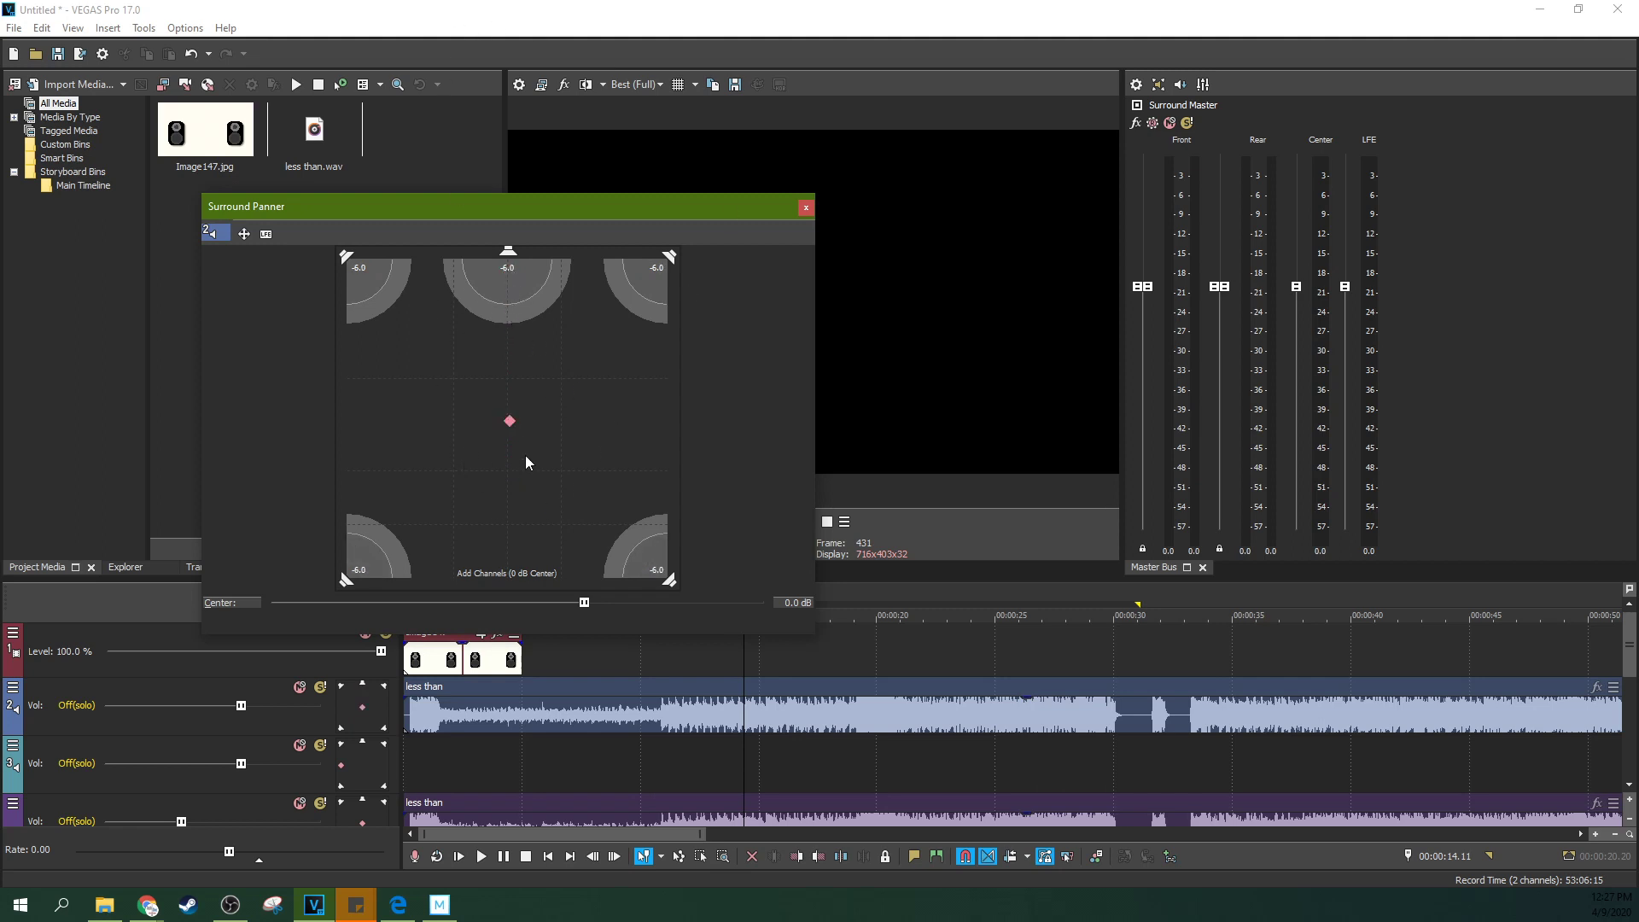
Sweep track 2's sound to rear left, front and rear centre, then close the Surround Panner
drag(509, 421, 413, 406)
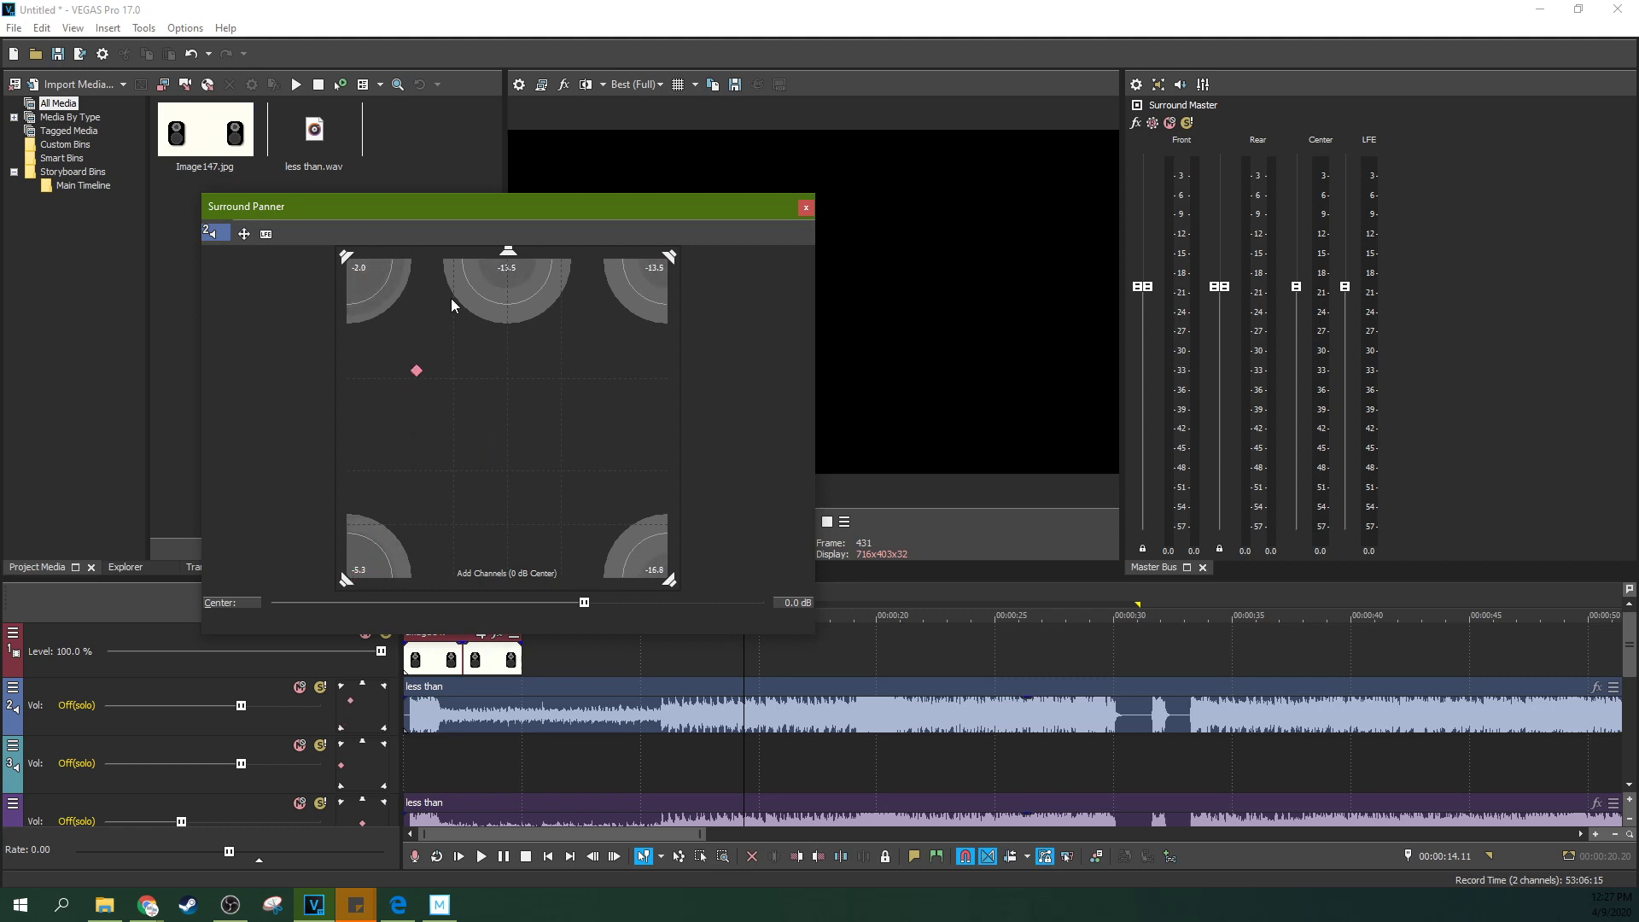
drag(420, 320, 605, 304)
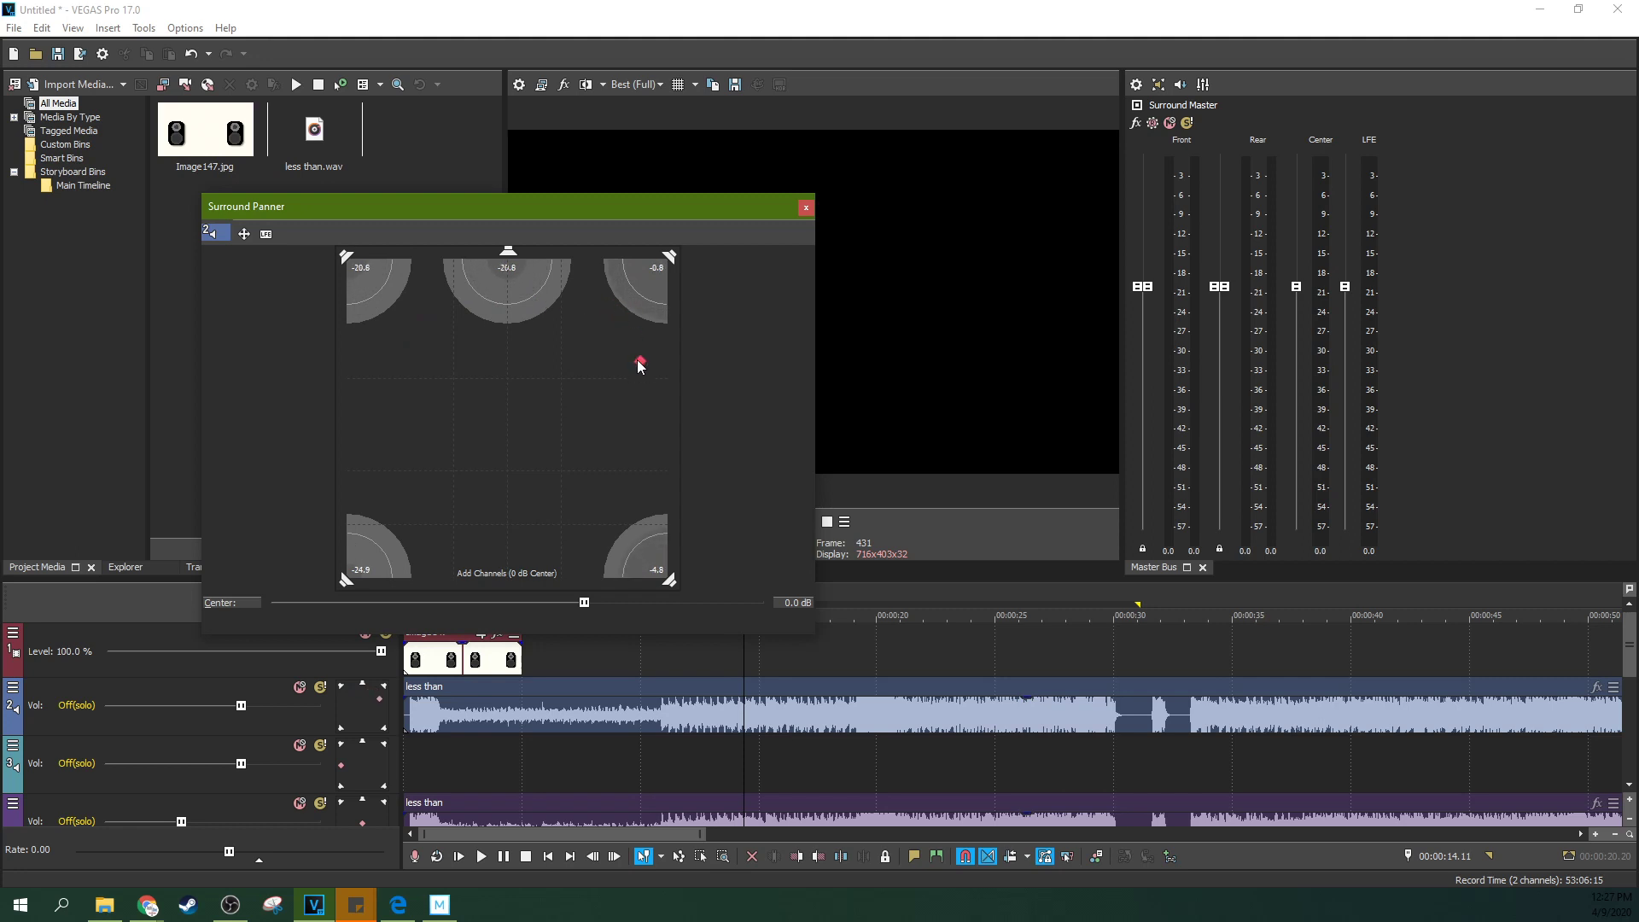
drag(629, 439, 512, 442)
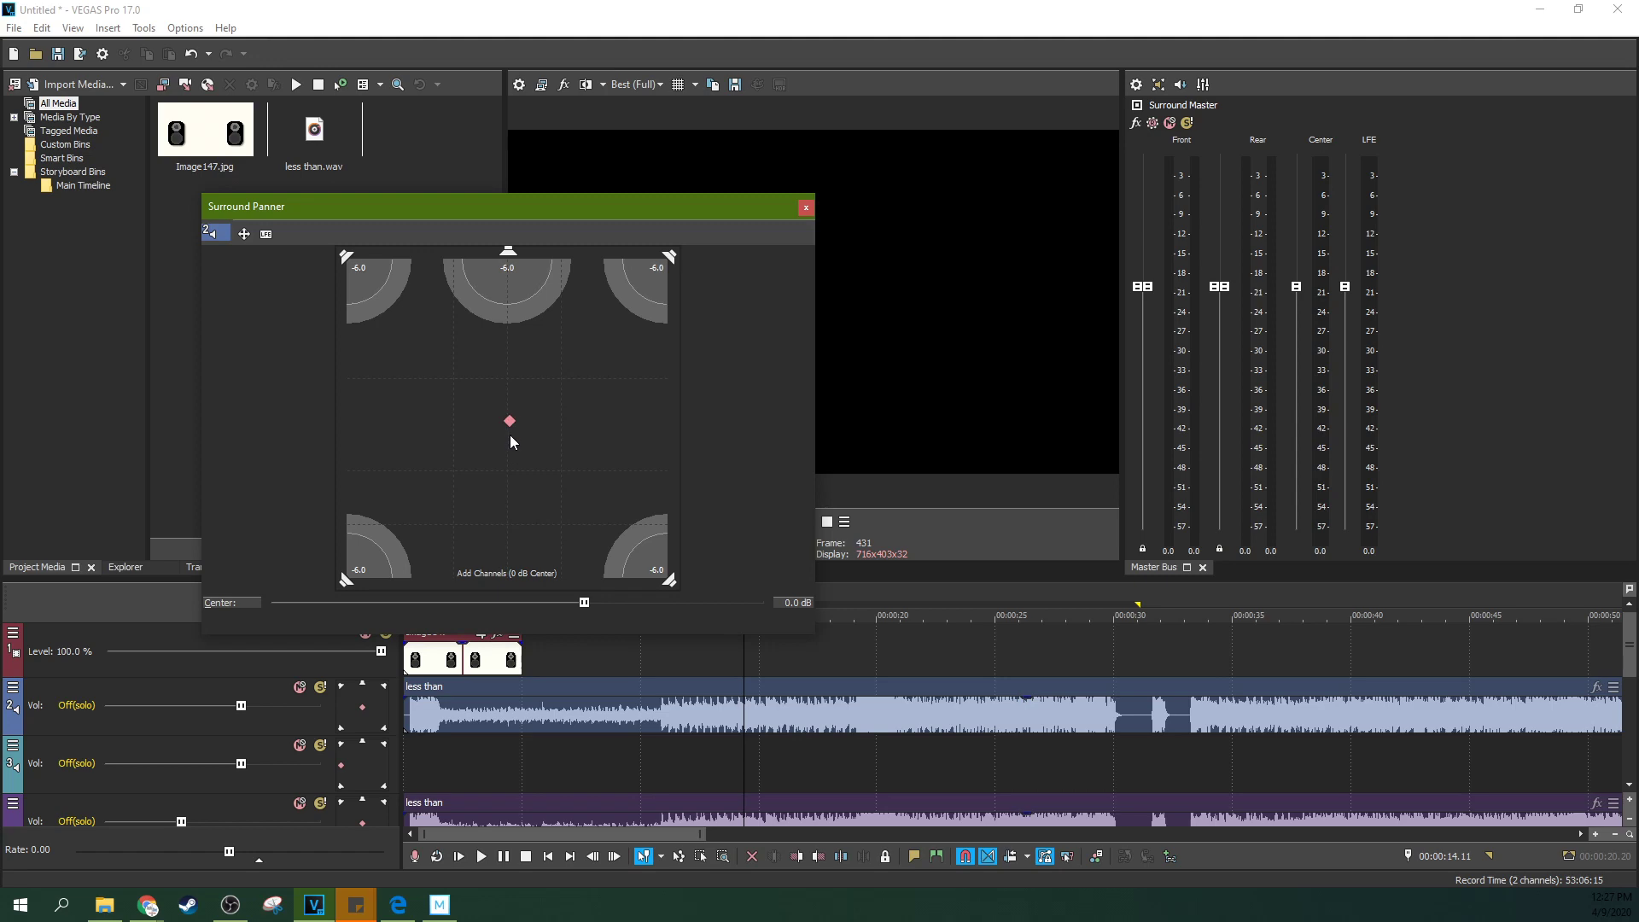
click(806, 210)
key(alt+Tab)
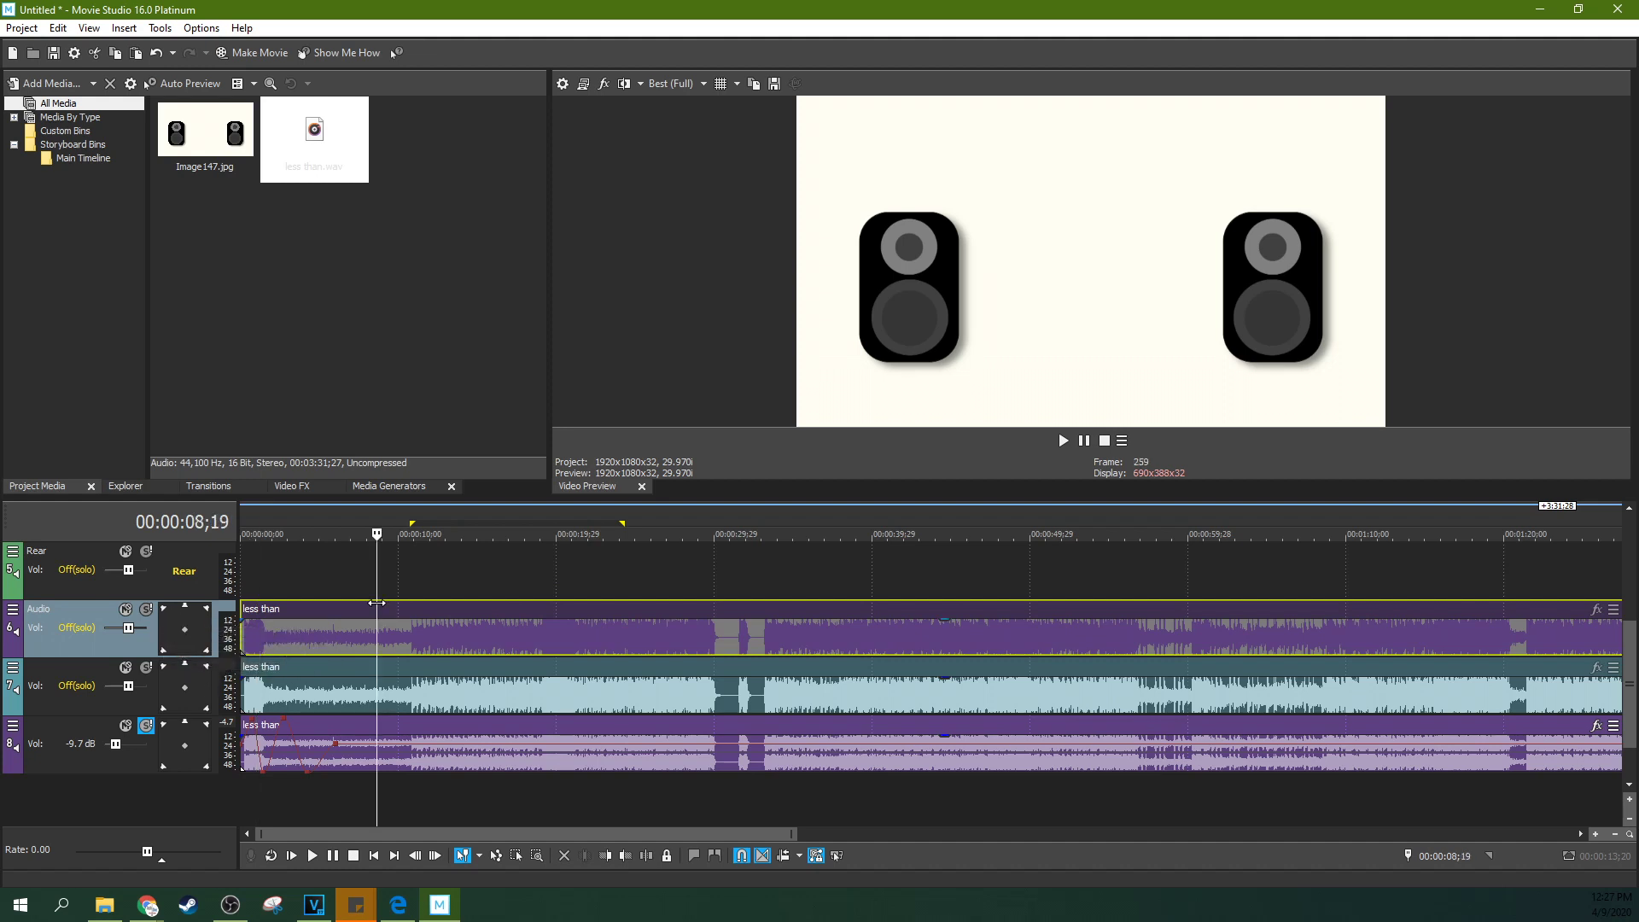
Deselect the audio clip in the Movie Studio timeline
click(367, 571)
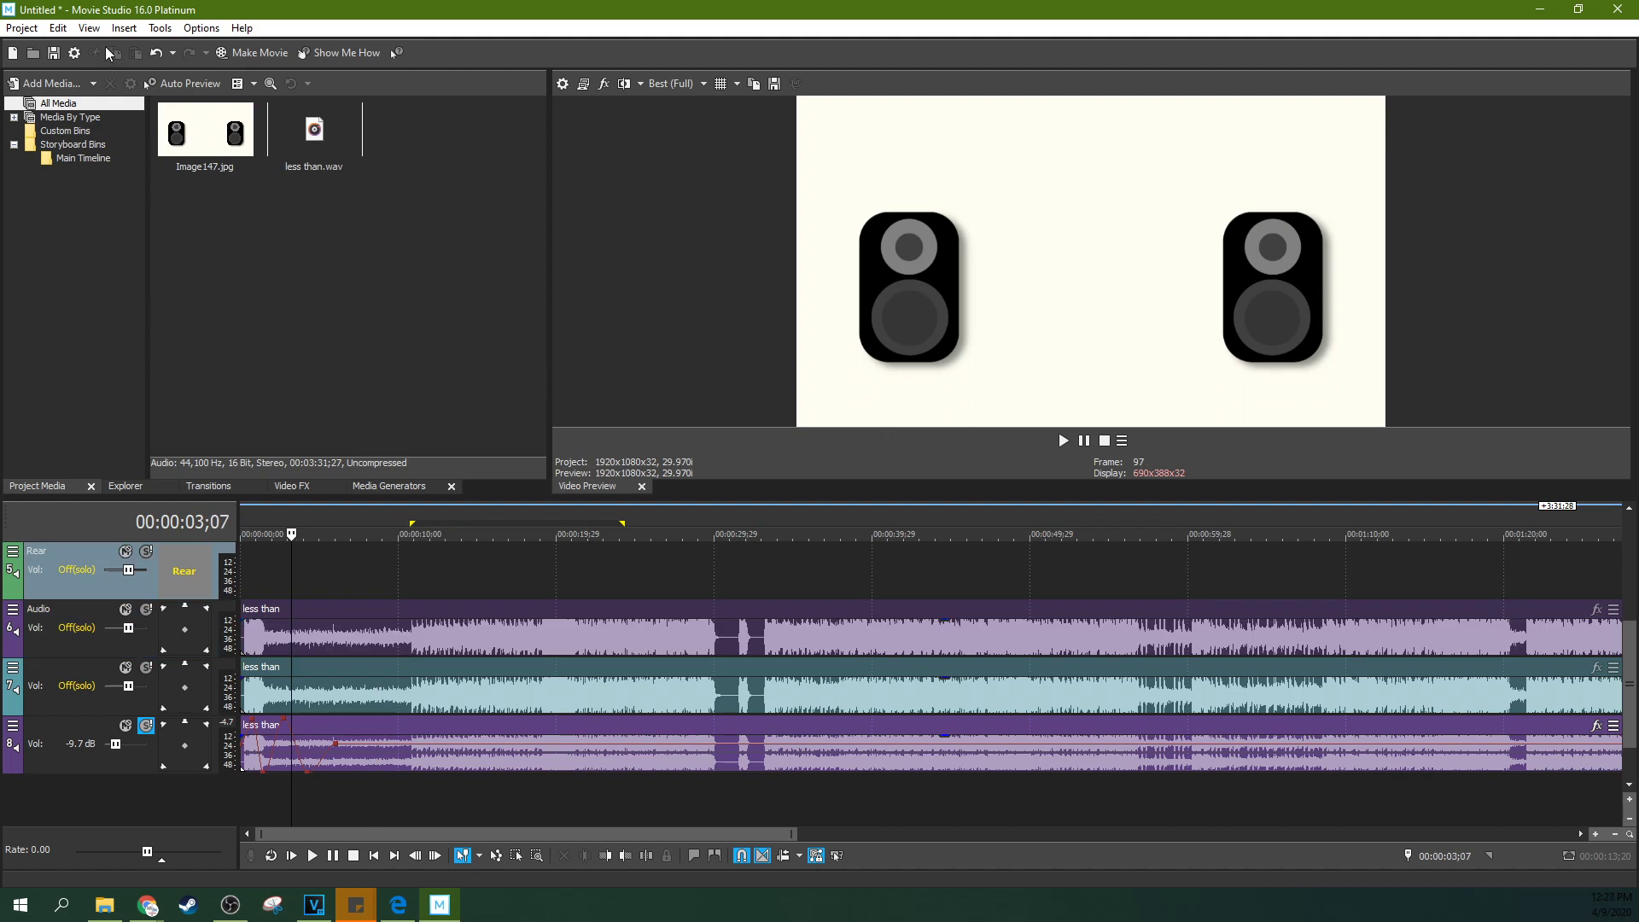
Restore the Default Layout window layout
click(89, 28)
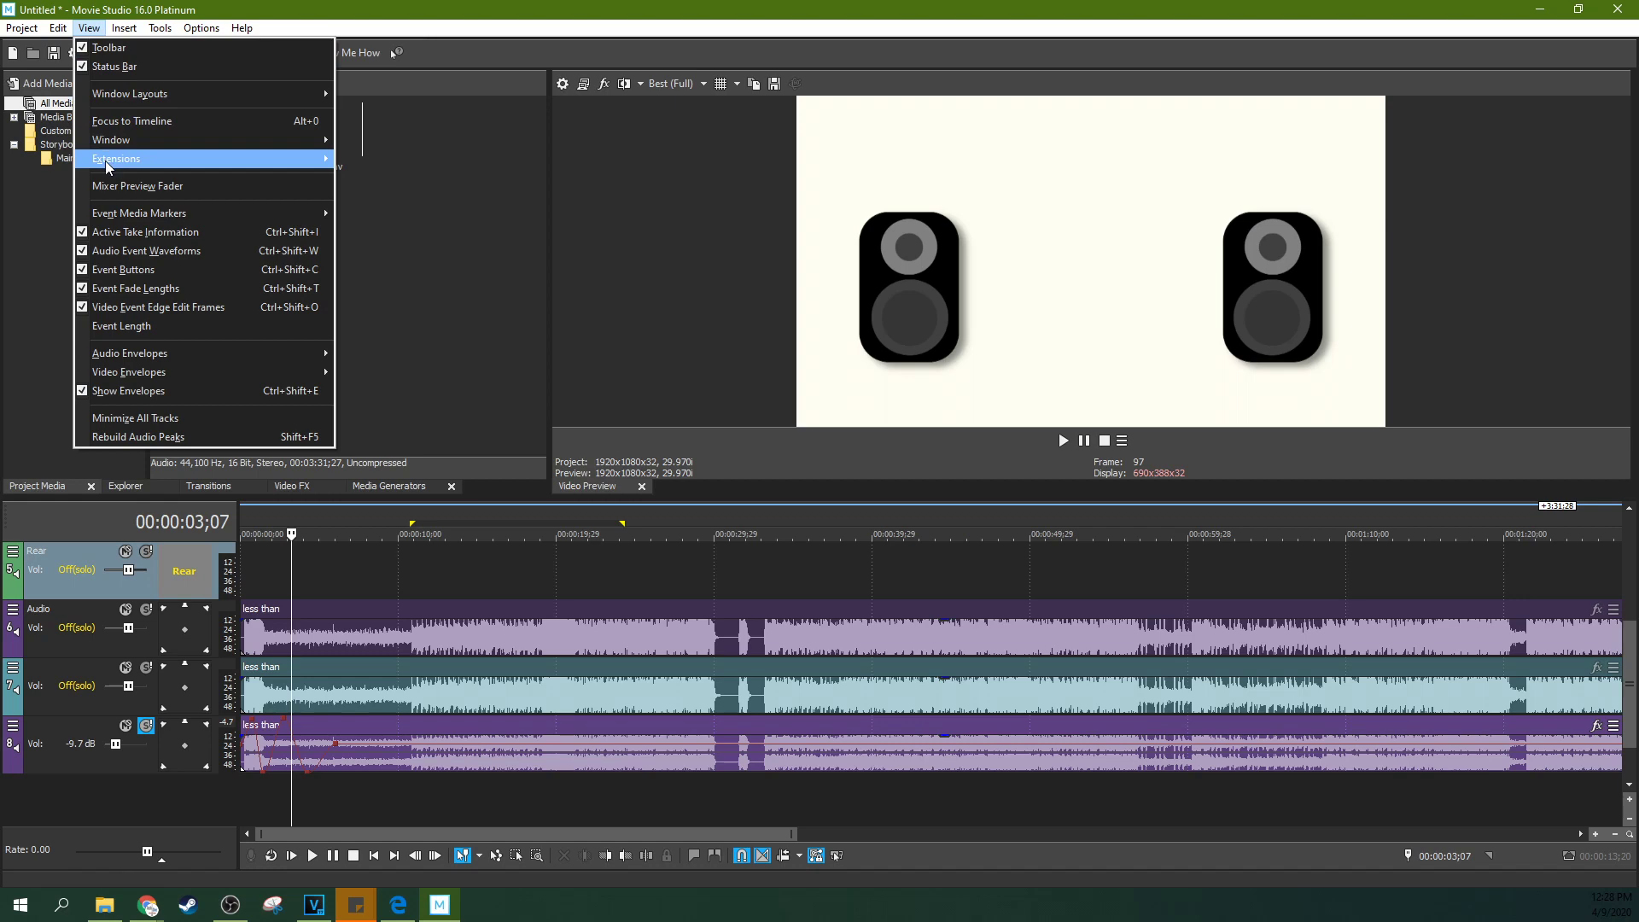
mouse_move(184, 95)
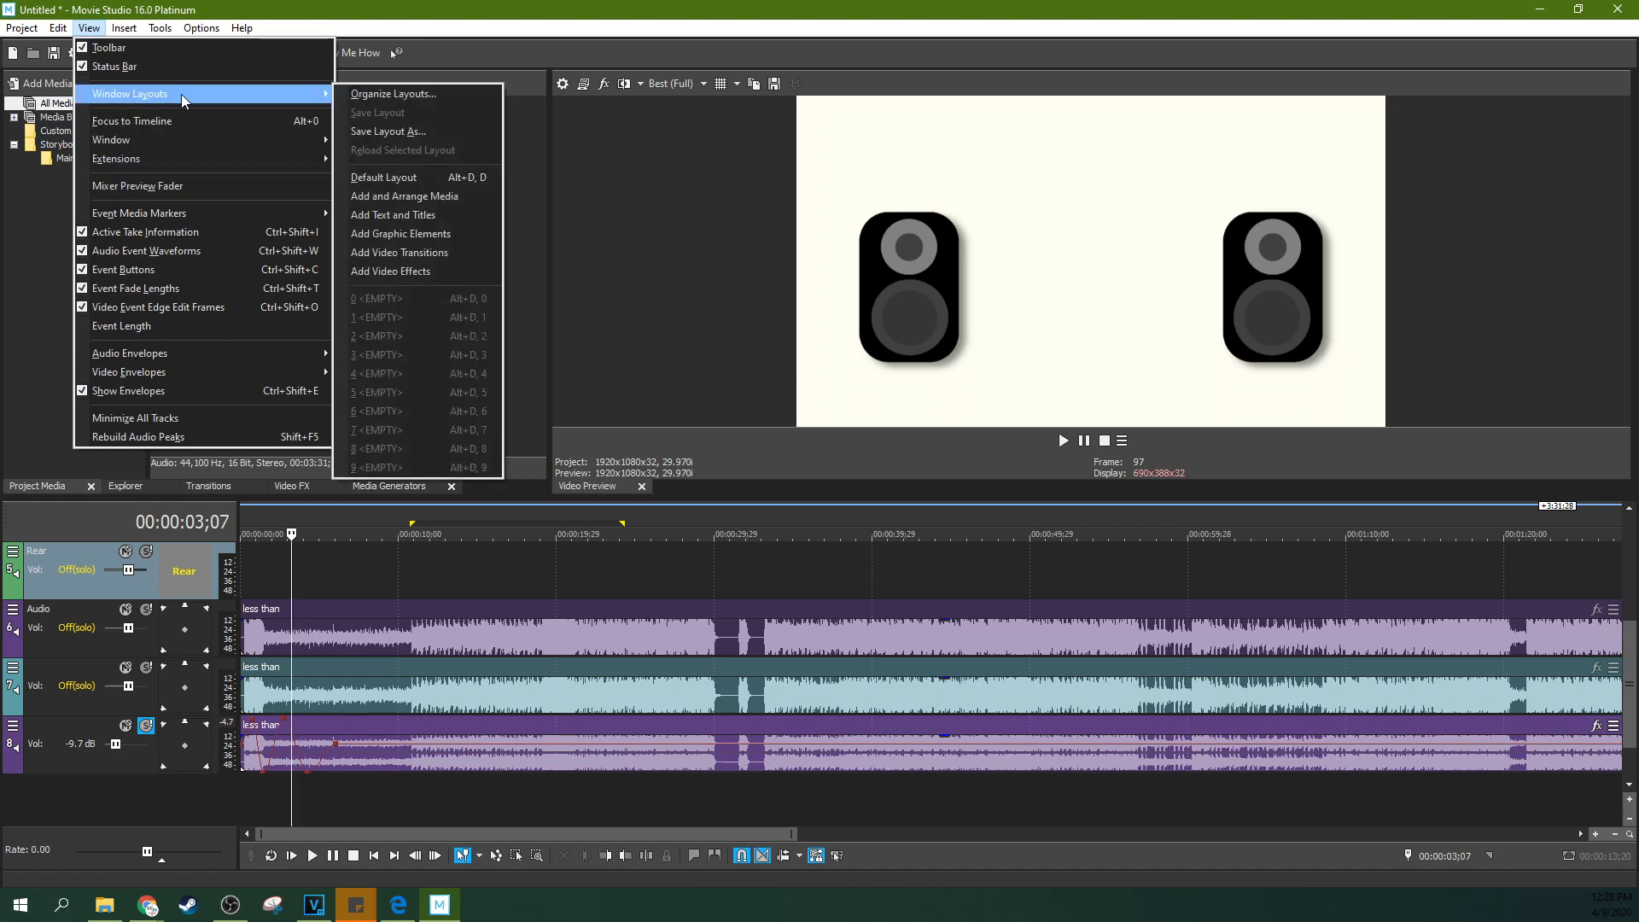
click(371, 179)
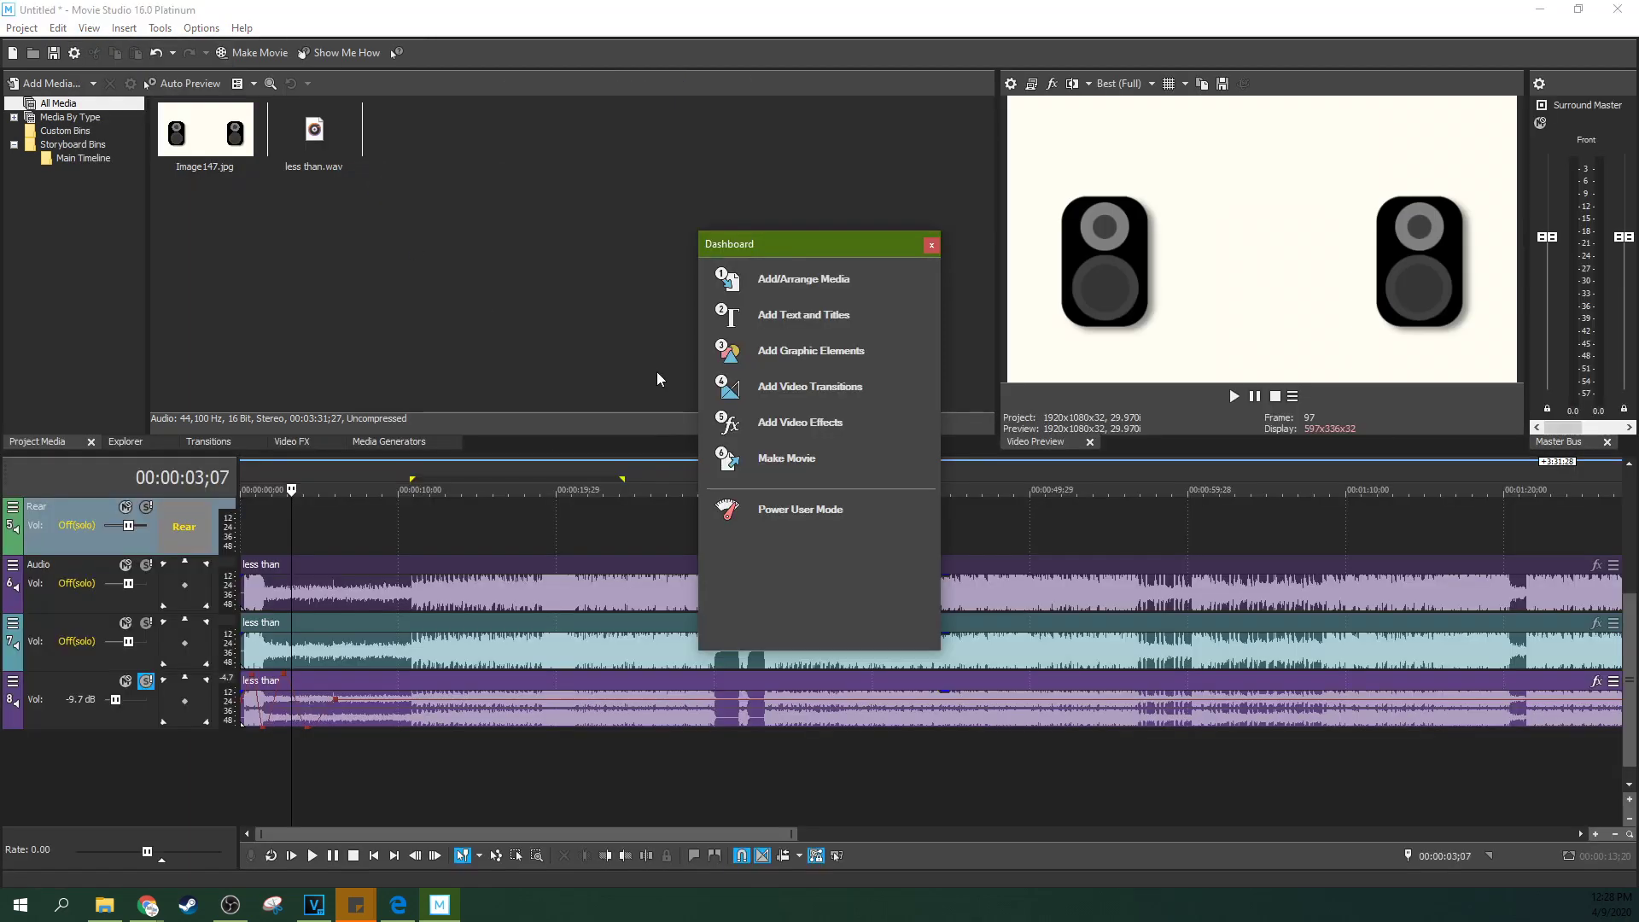
Close the Dashboard and widen the preview and Master Bus panels to show all surround meters
click(931, 245)
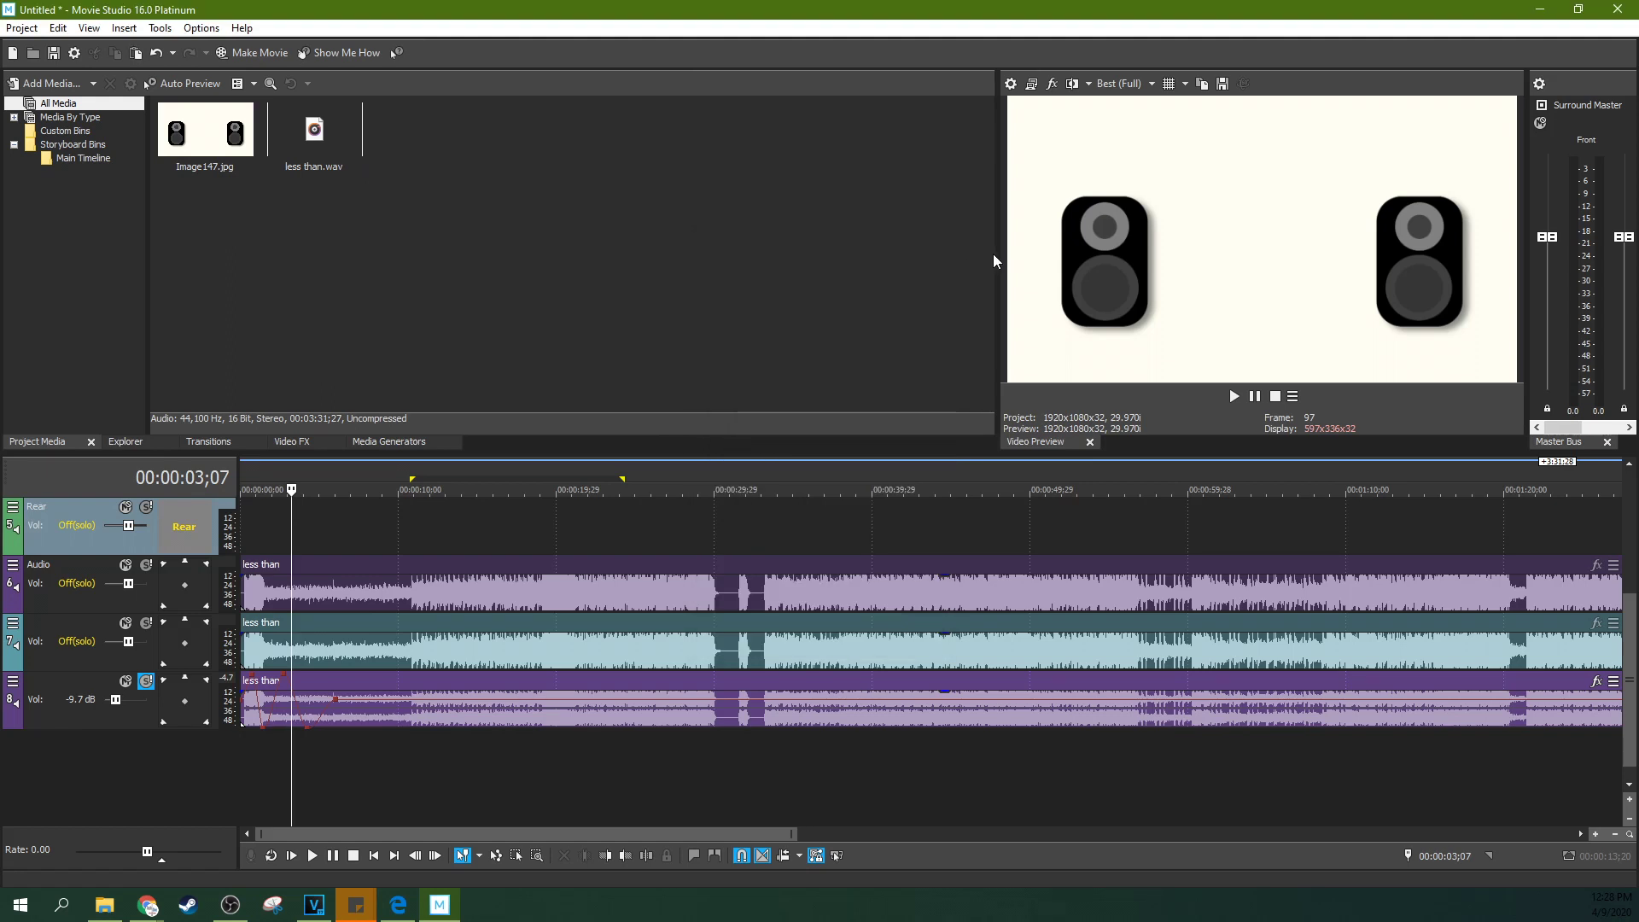
drag(996, 259, 460, 290)
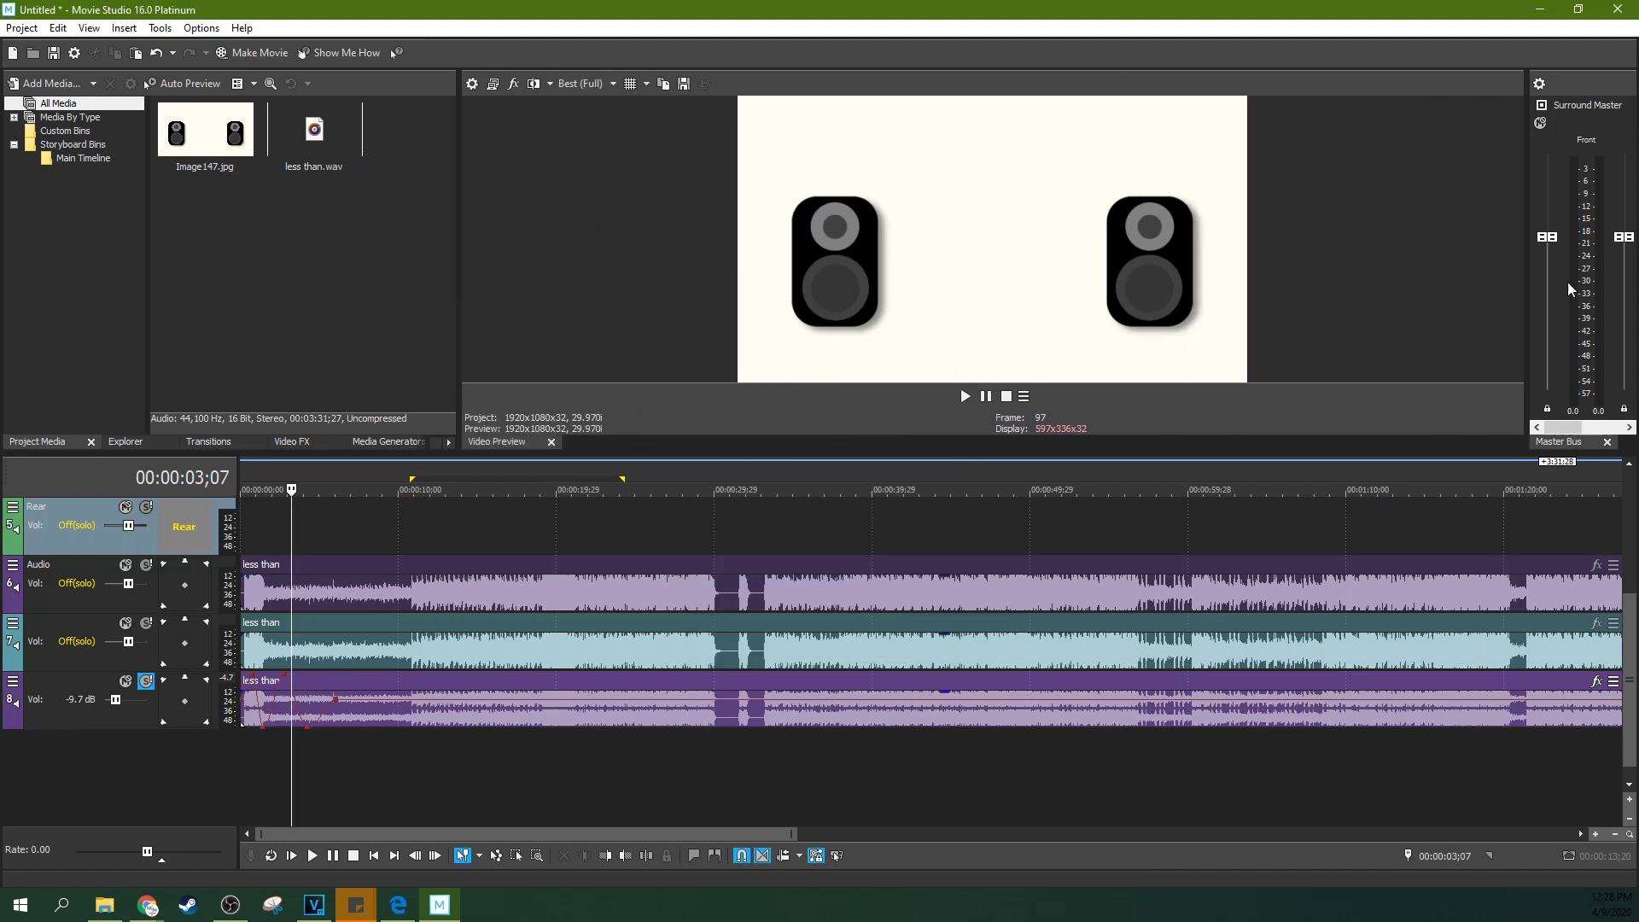
drag(1524, 290, 939, 303)
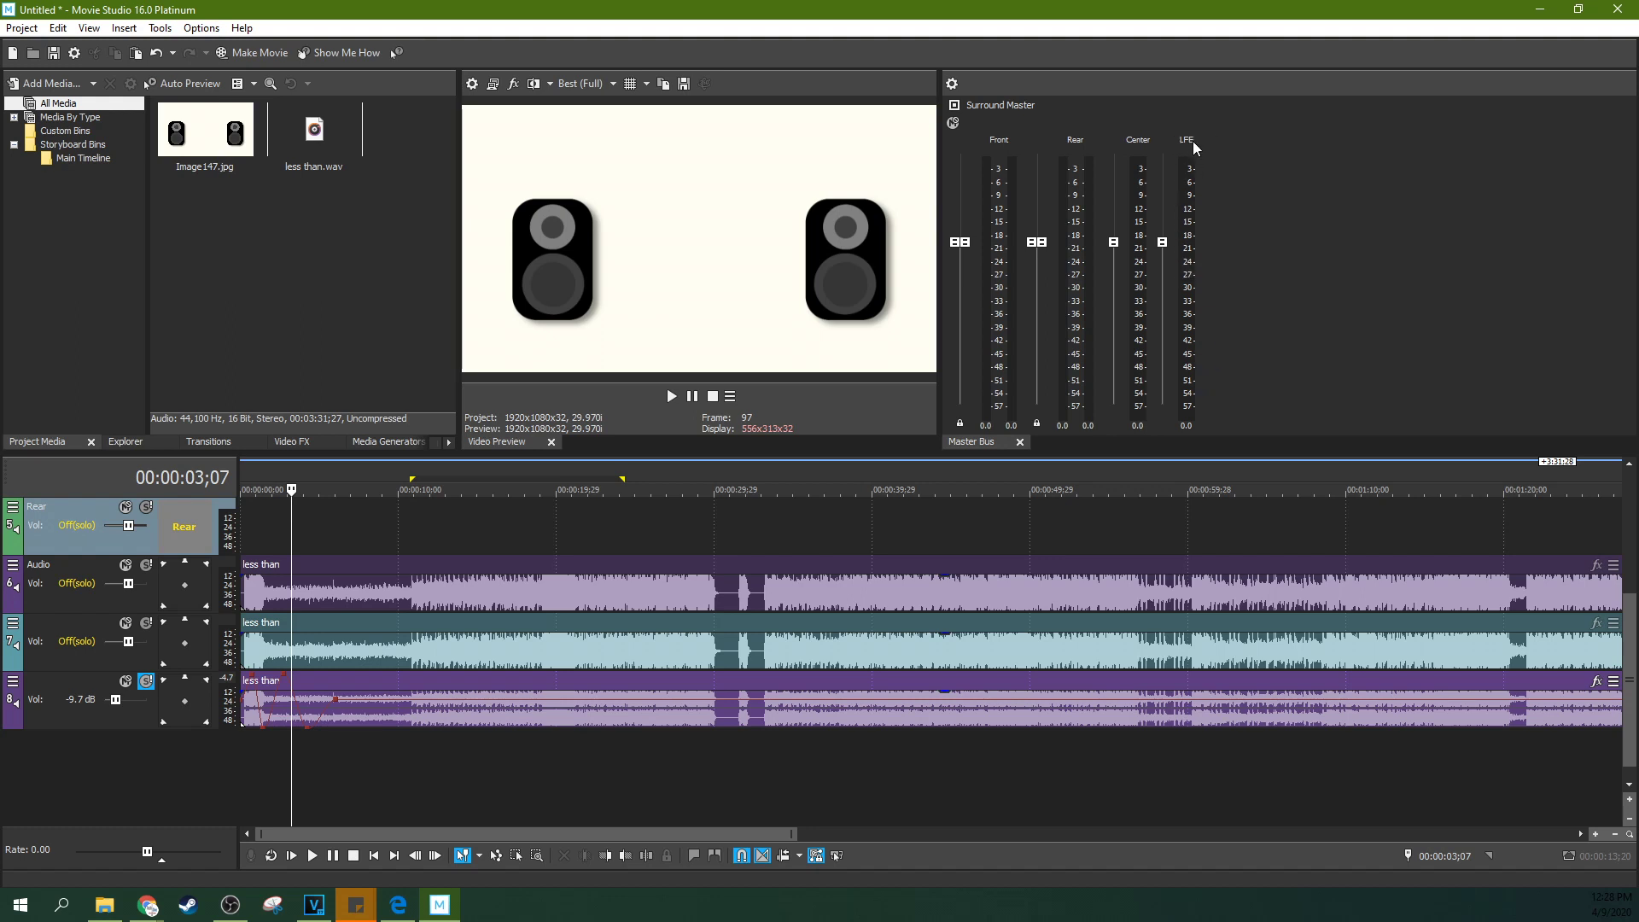
click(787, 549)
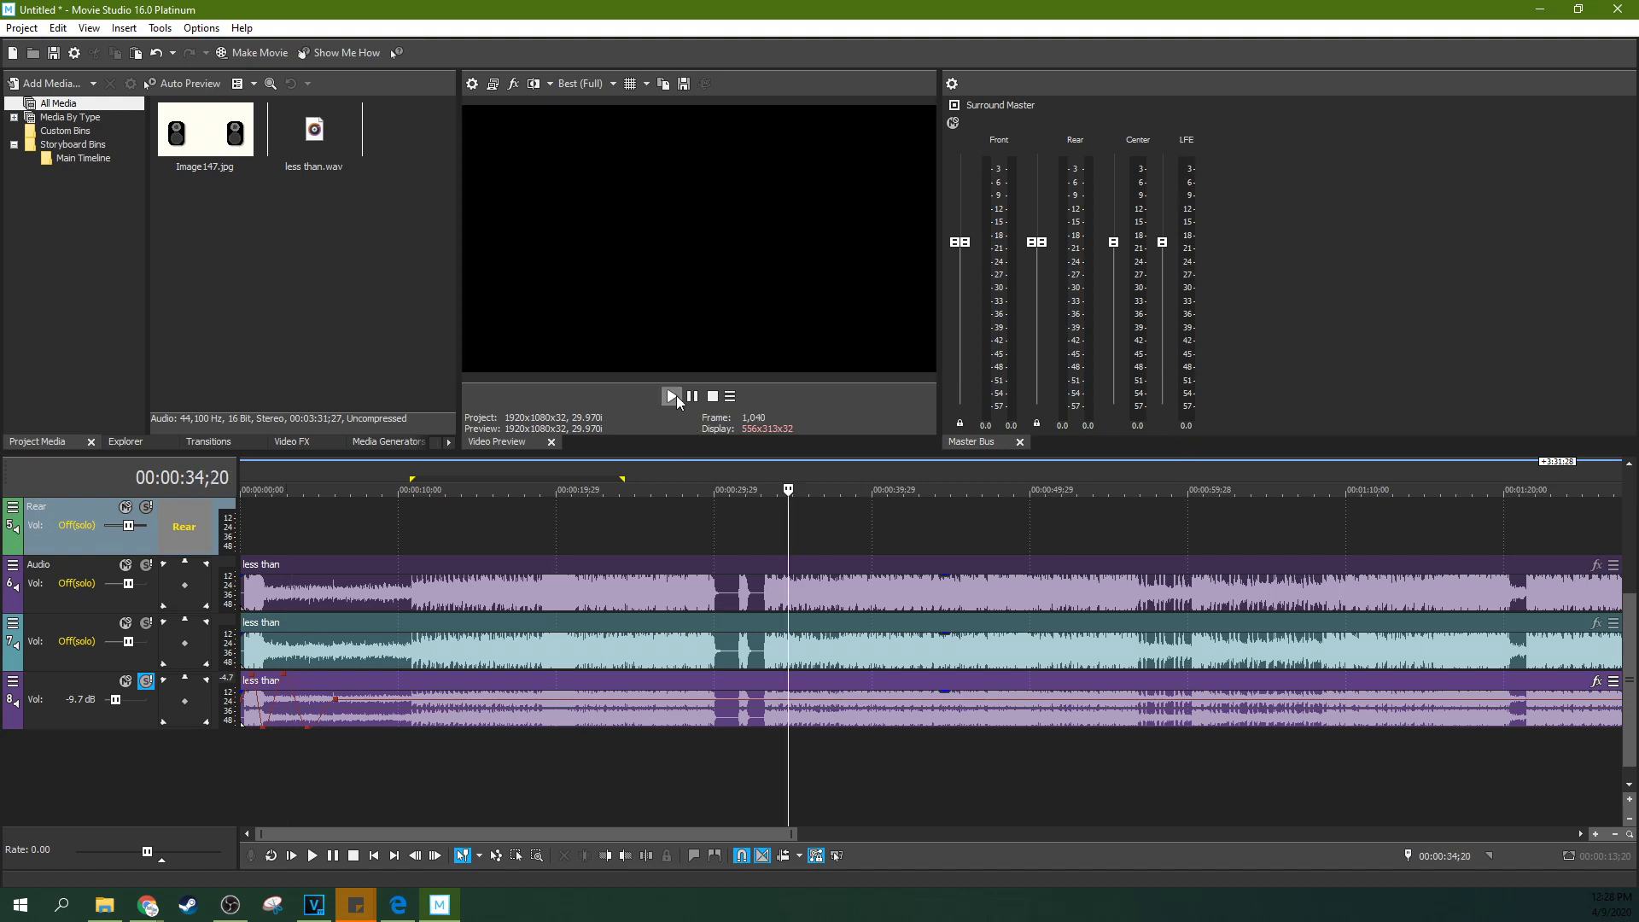
Preview the surround meters, then move the less than clip onto the LFE track and play it
click(672, 396)
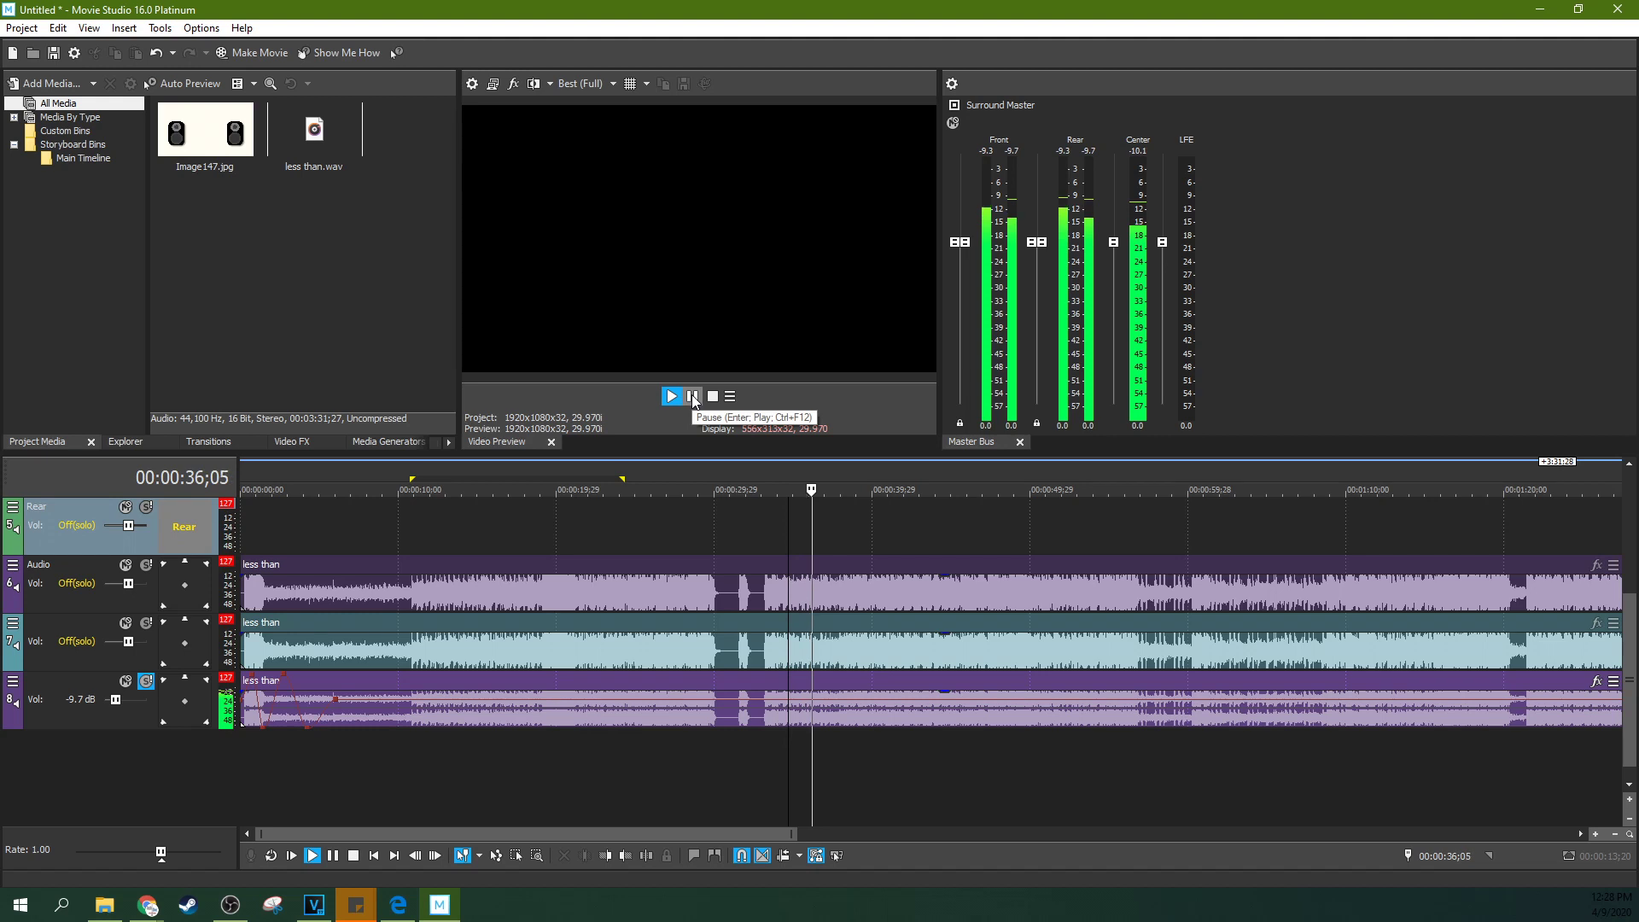
click(692, 396)
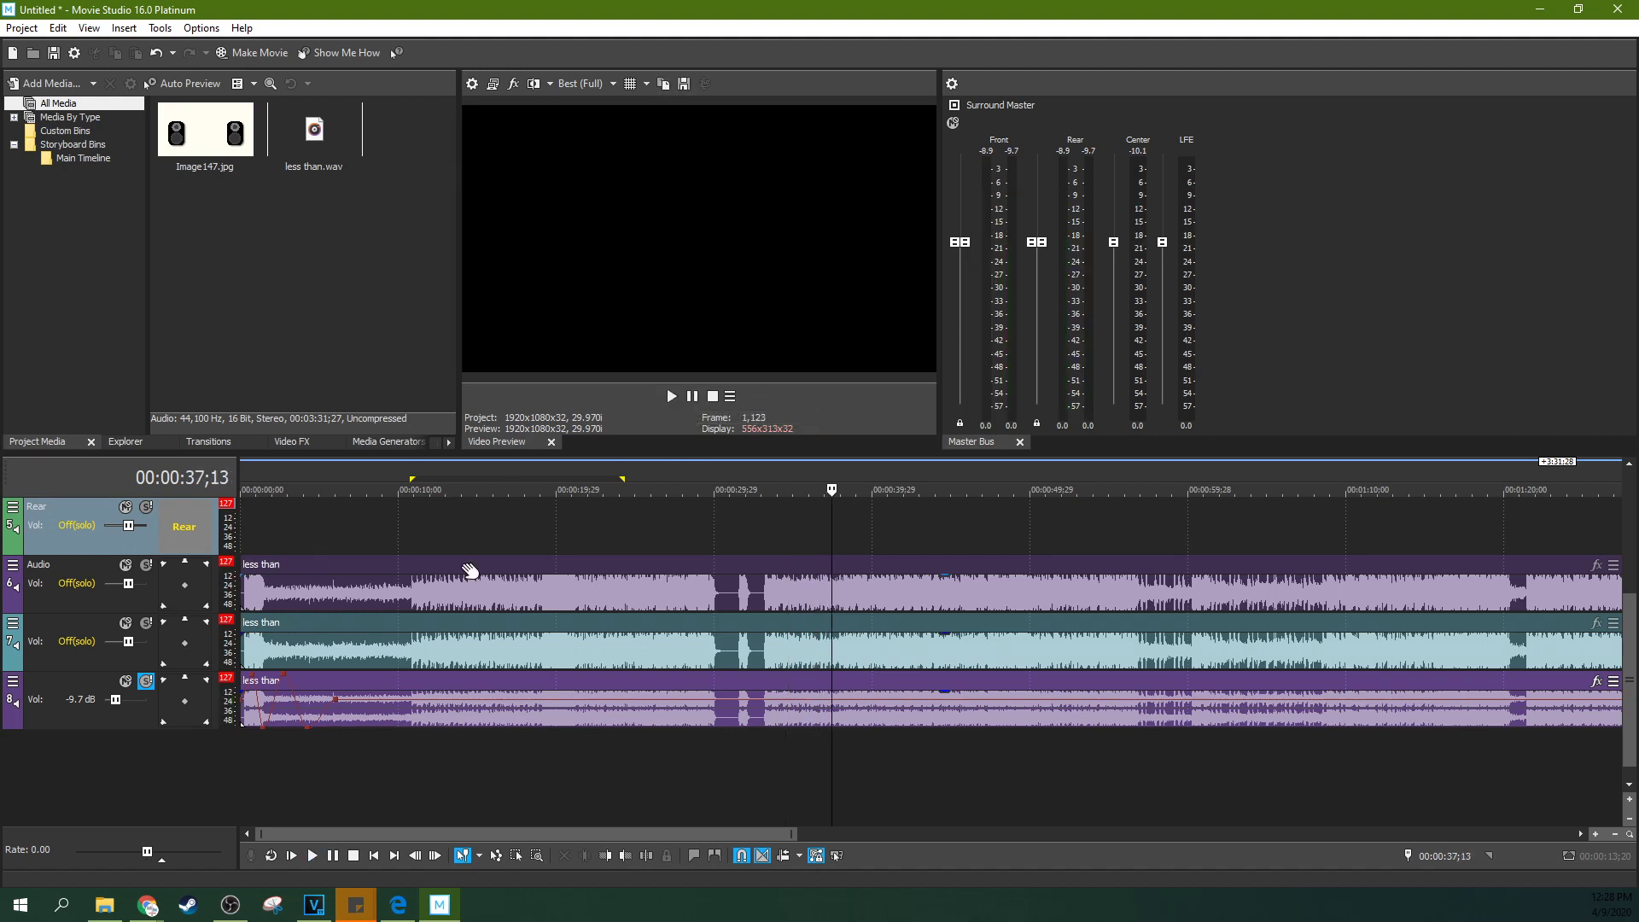
scroll(1622, 576, up, 3)
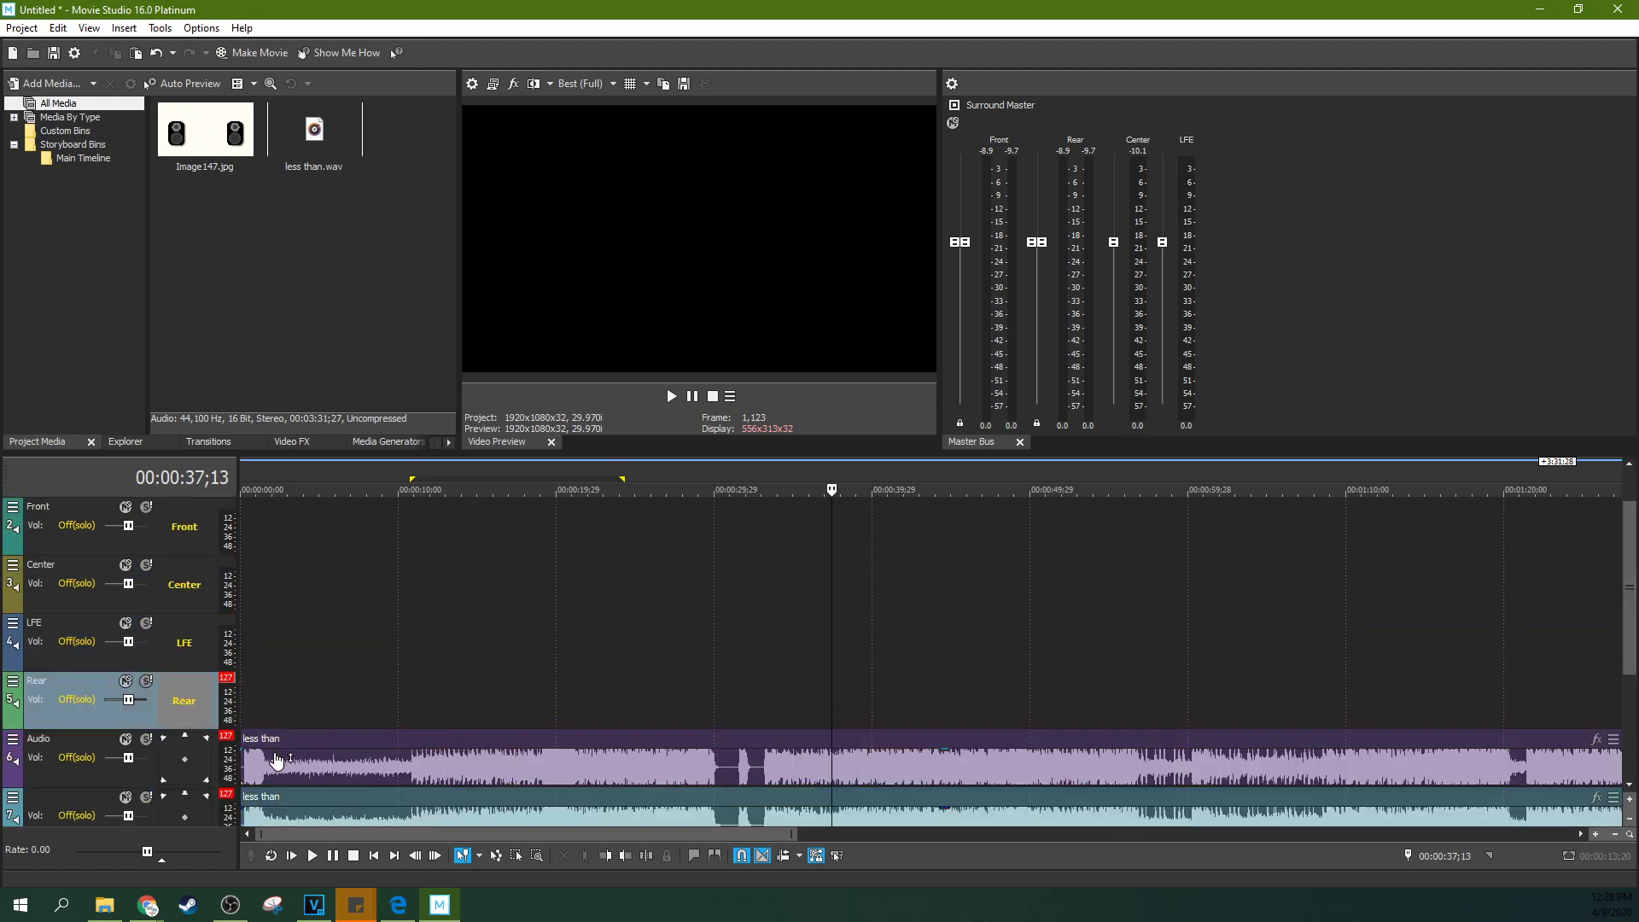
drag(286, 749, 276, 665)
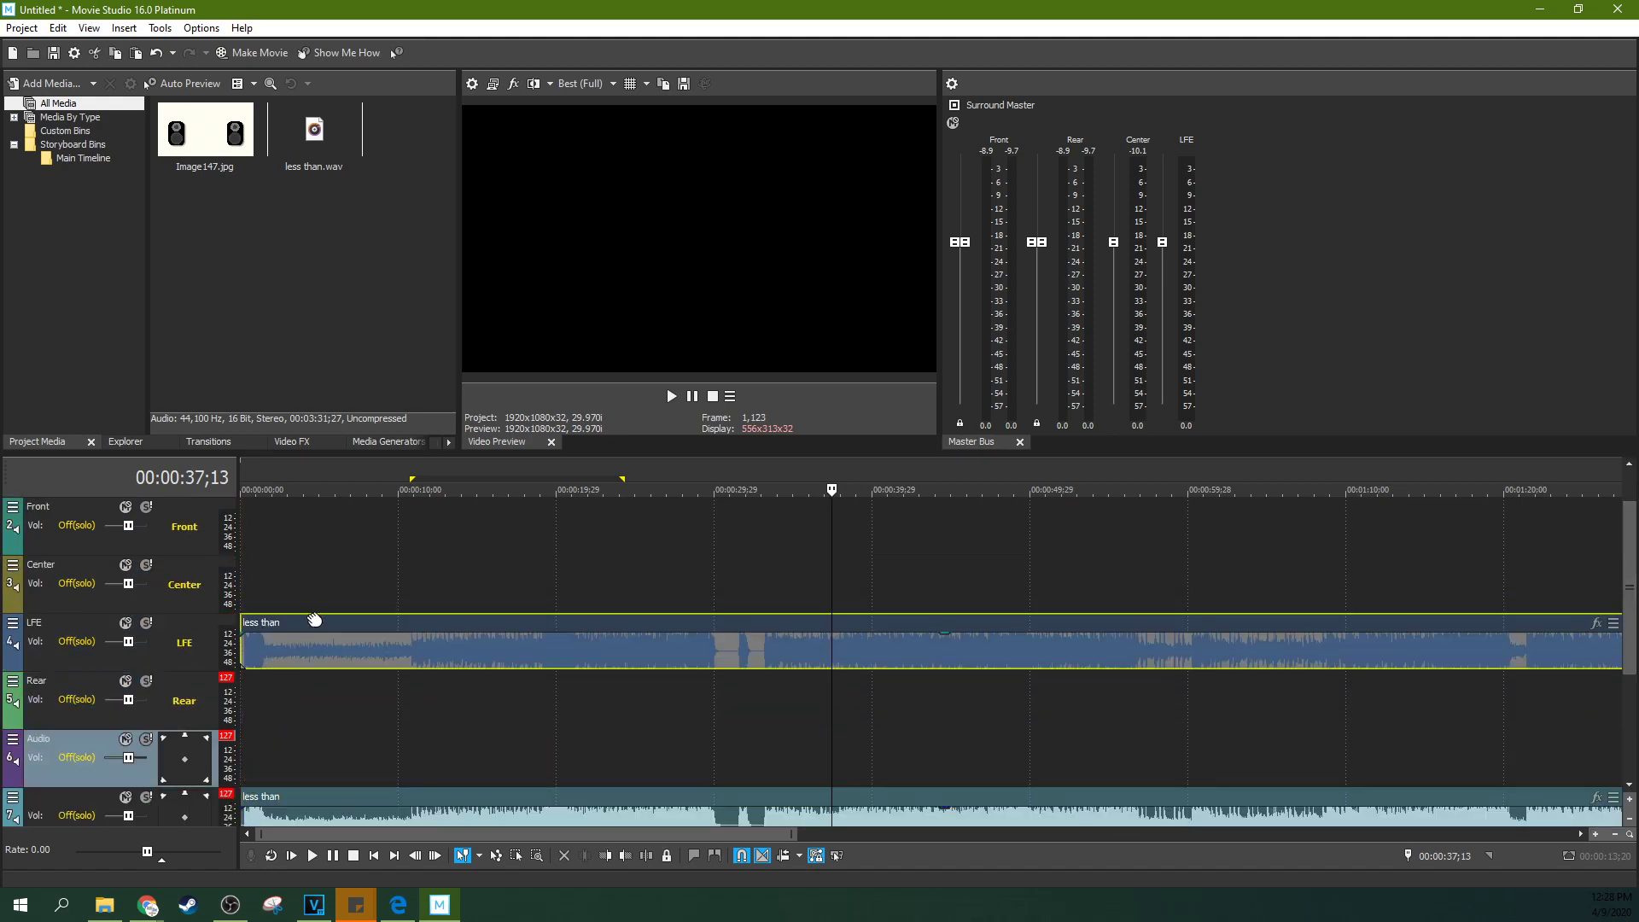
click(311, 620)
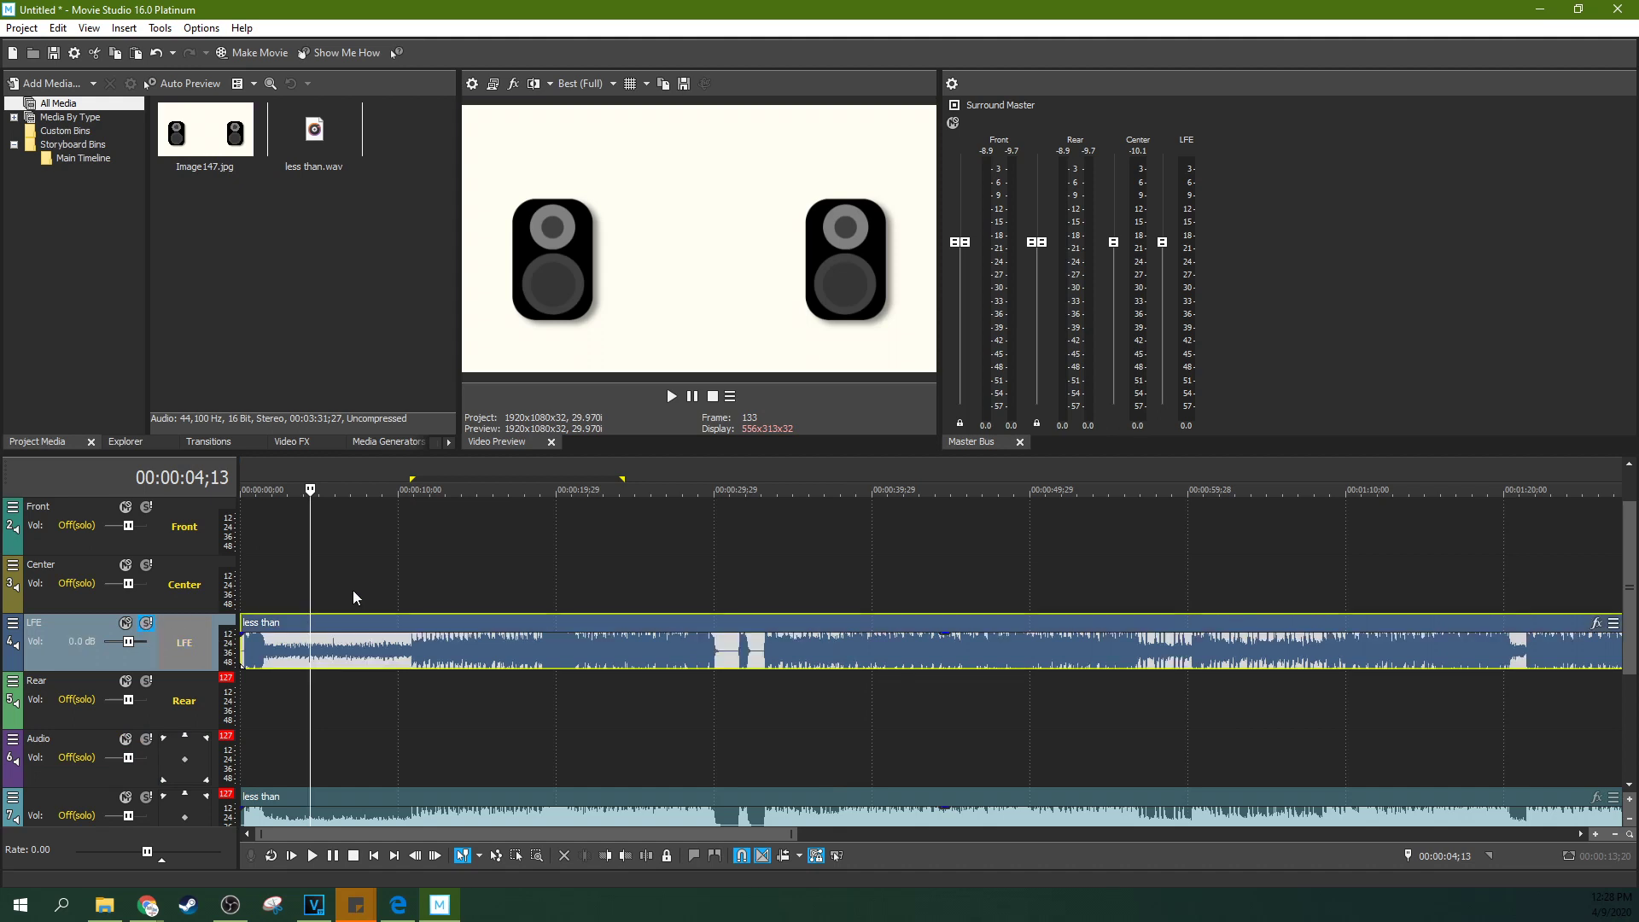
click(353, 595)
click(671, 397)
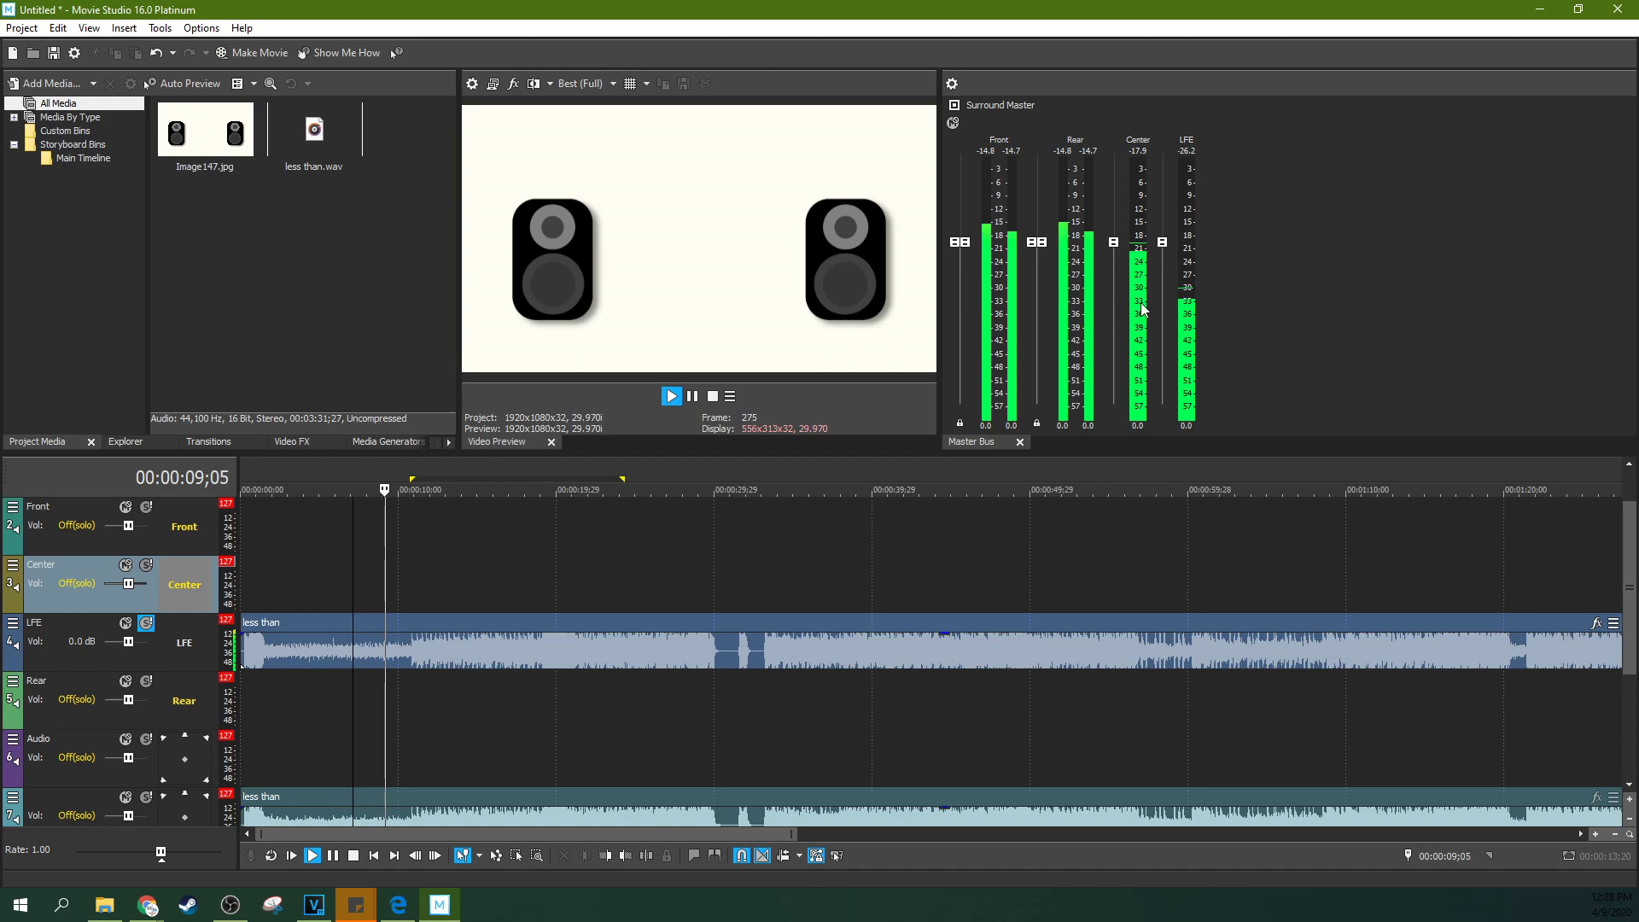
key(space)
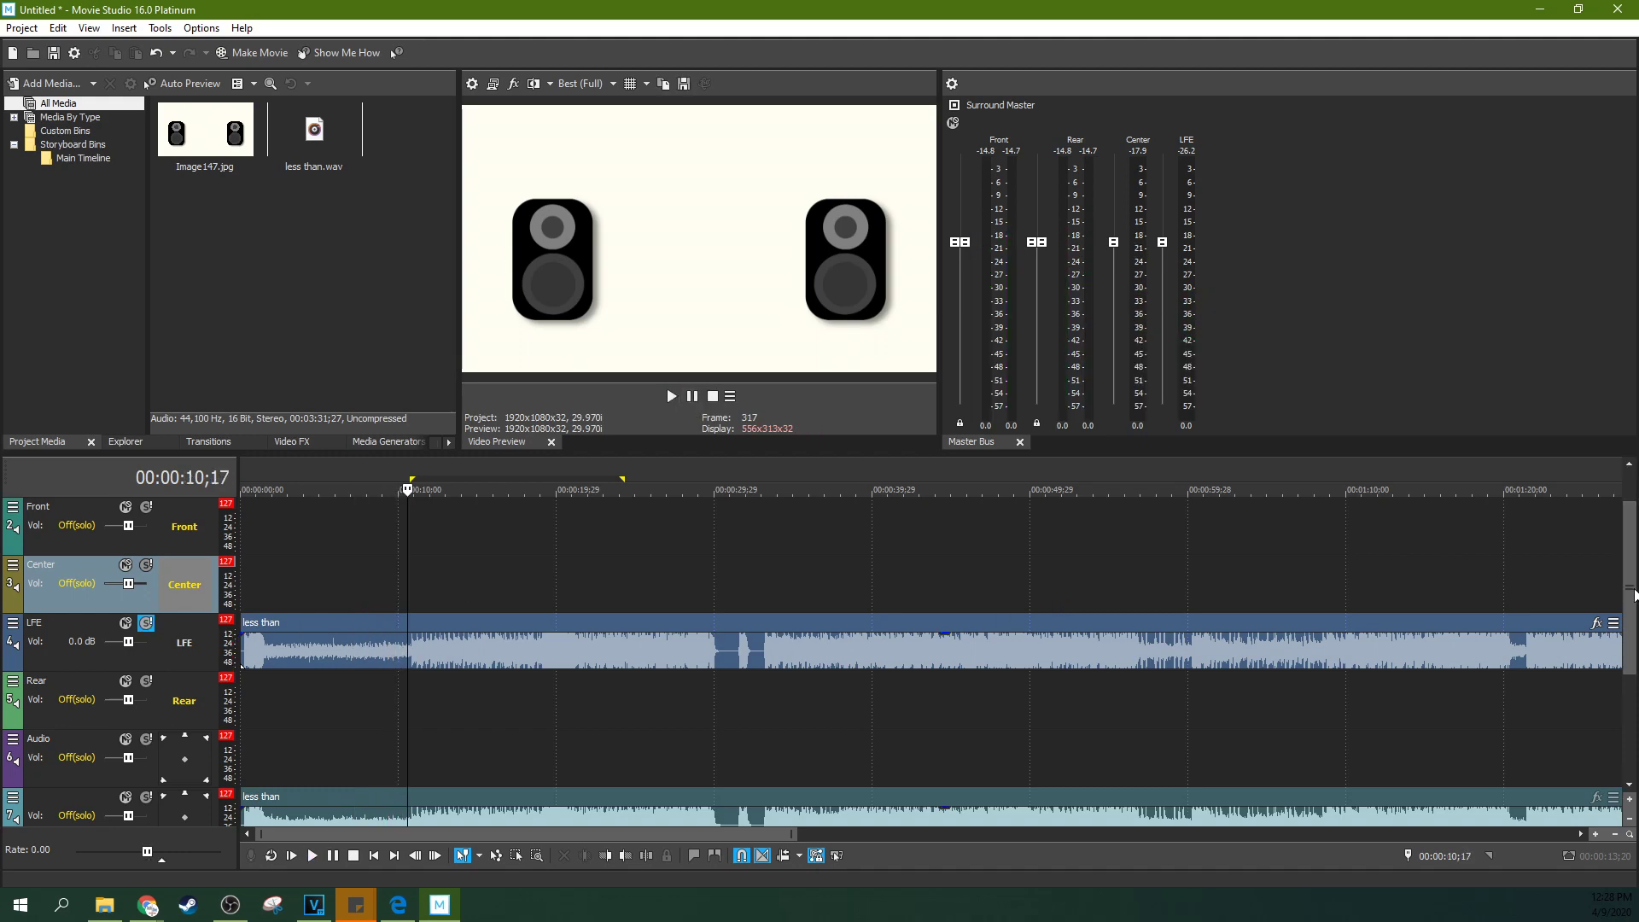
Copy and paste the clip onto a new track, then play back the LFE track
key(ctrl+c)
key(ctrl+v)
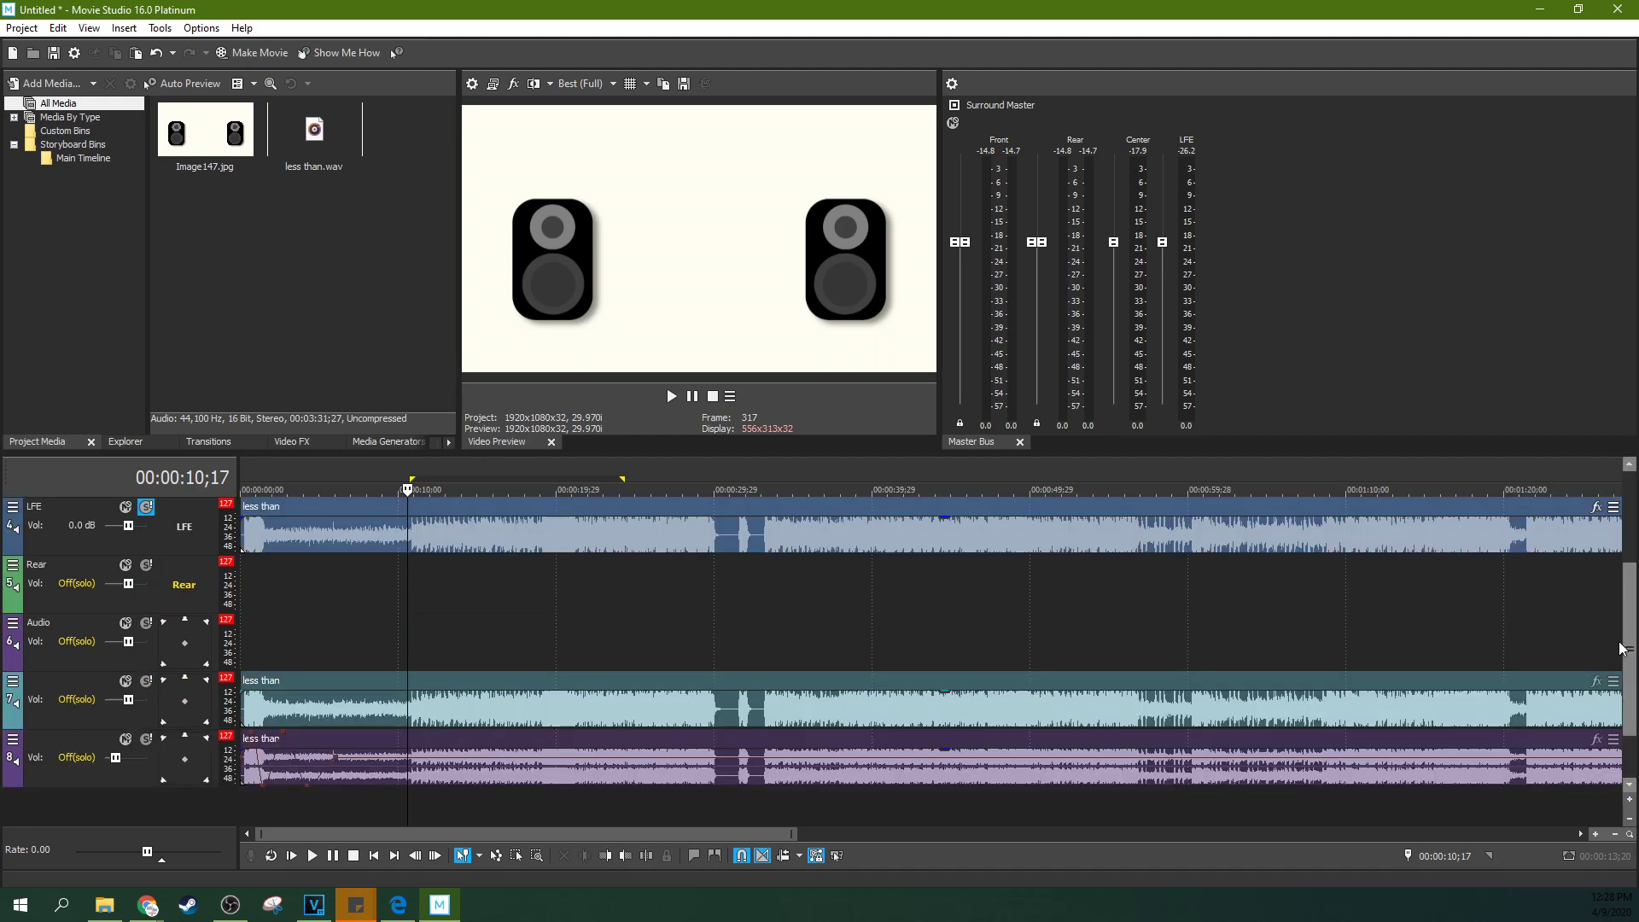
scroll(1629, 665, up, 2)
click(549, 587)
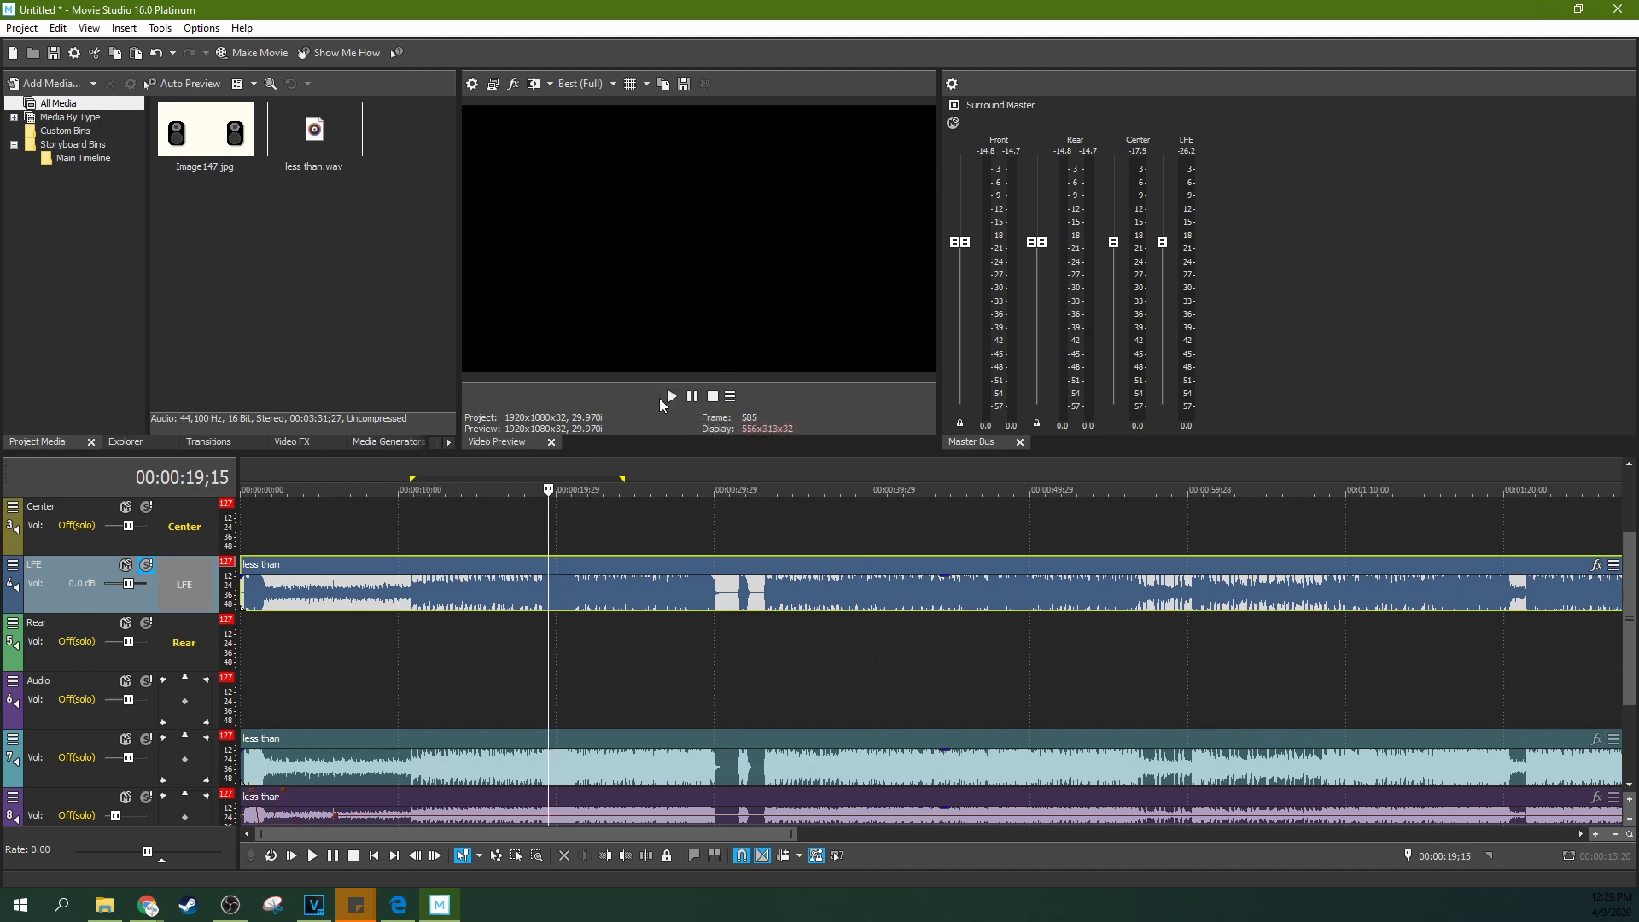
click(672, 397)
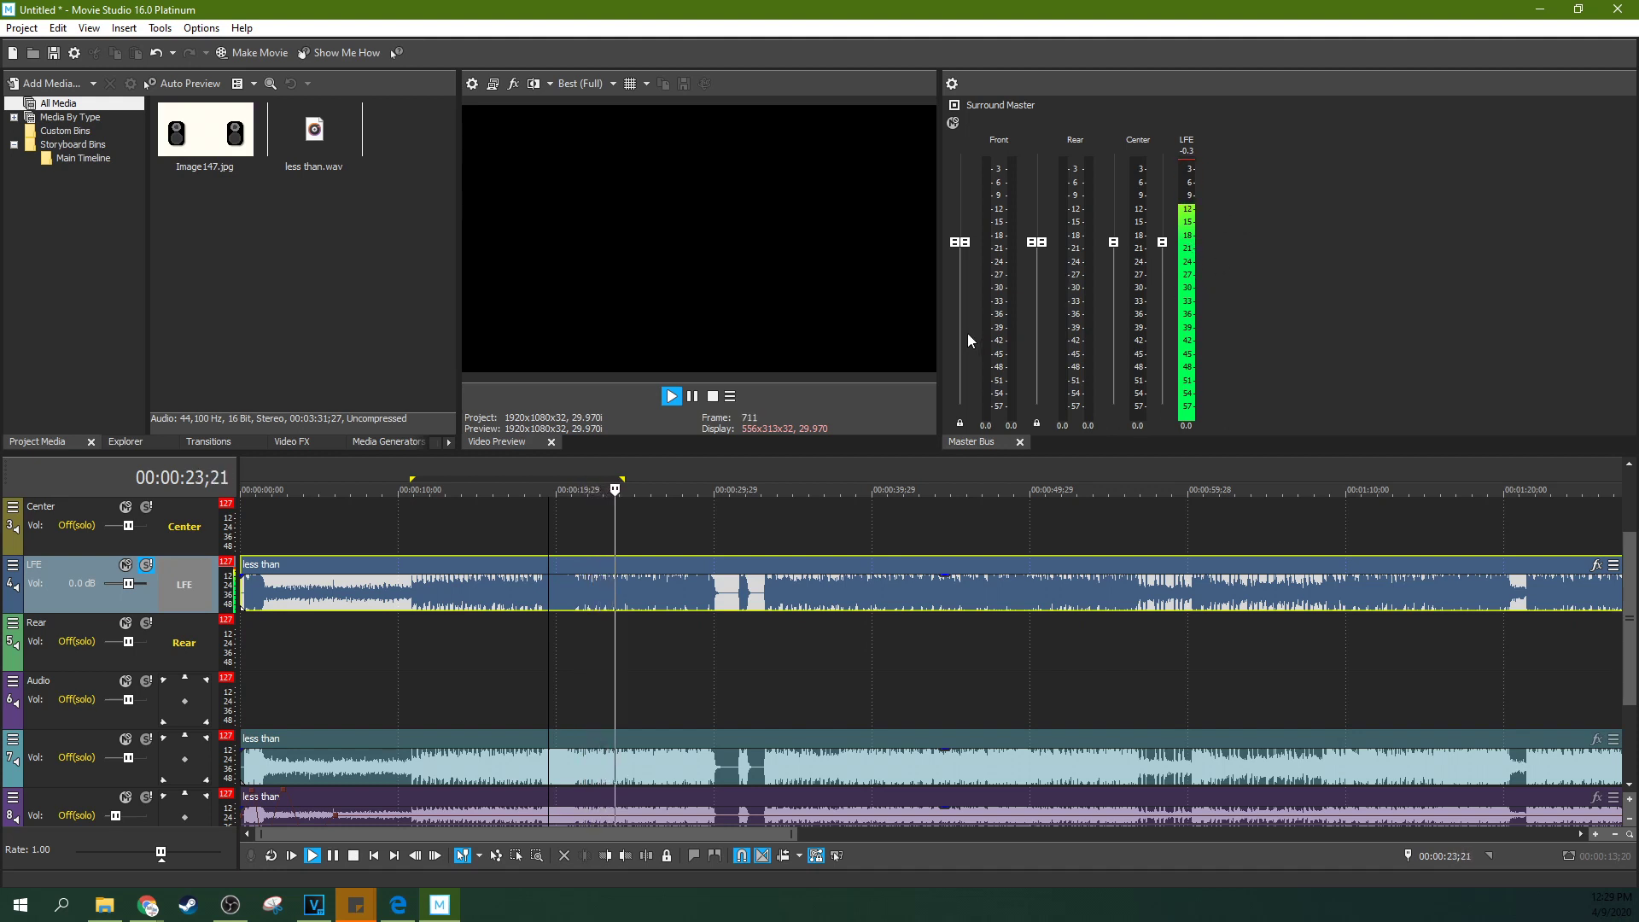
click(693, 398)
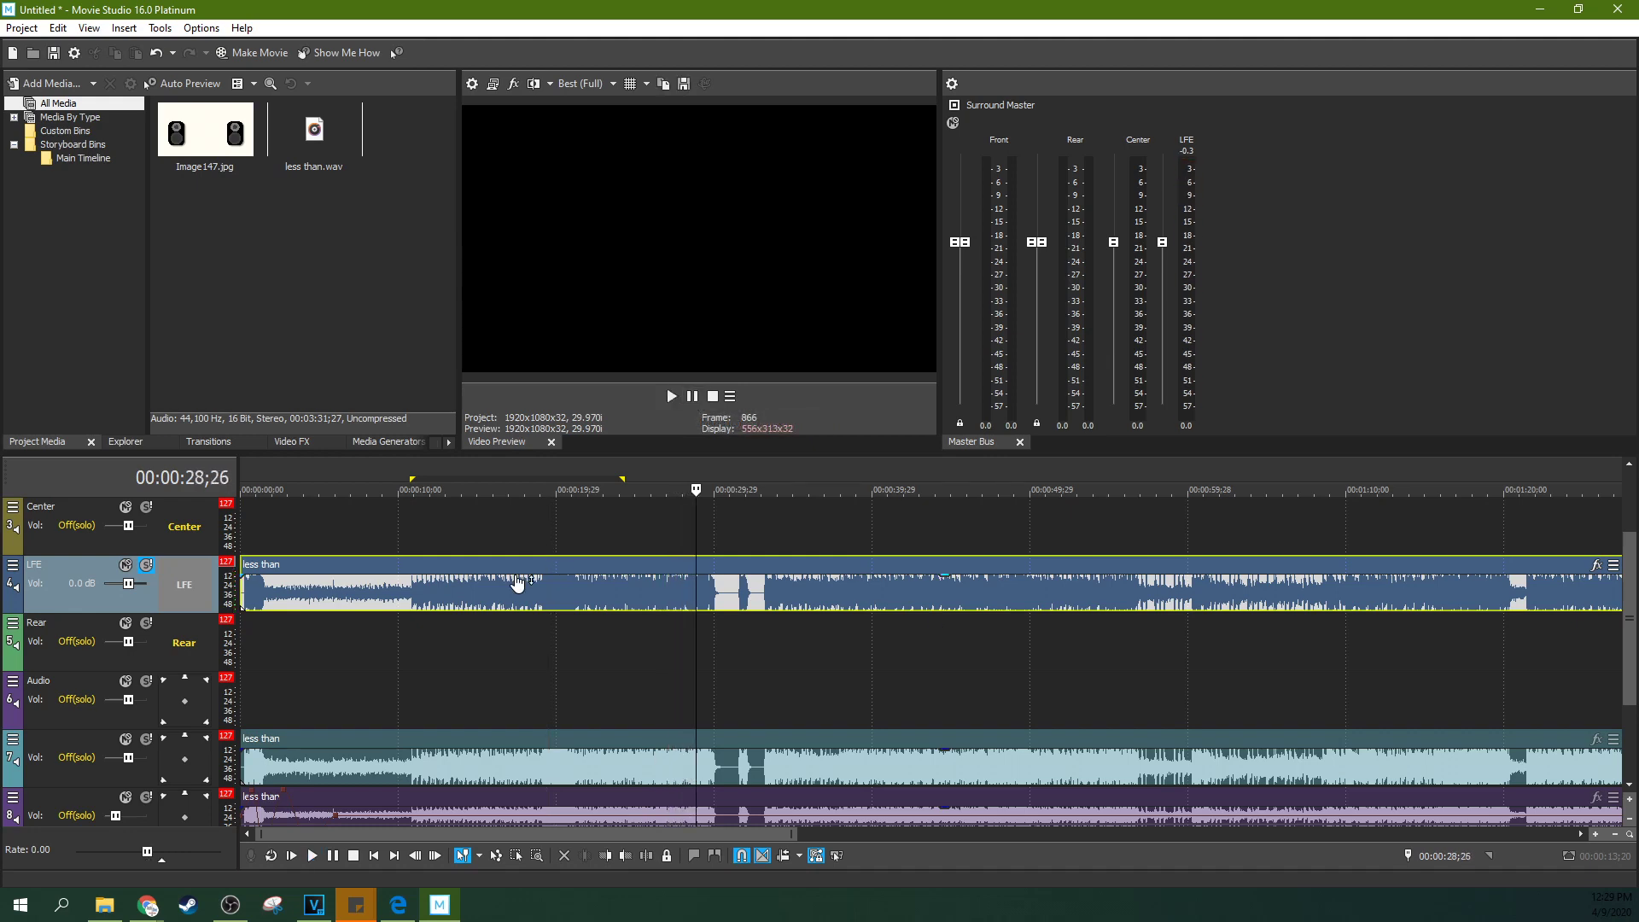
Select the time range 00:00:20;23 to 00:01:28;21 on the timeline
click(507, 591)
scroll(520, 574, down, 3)
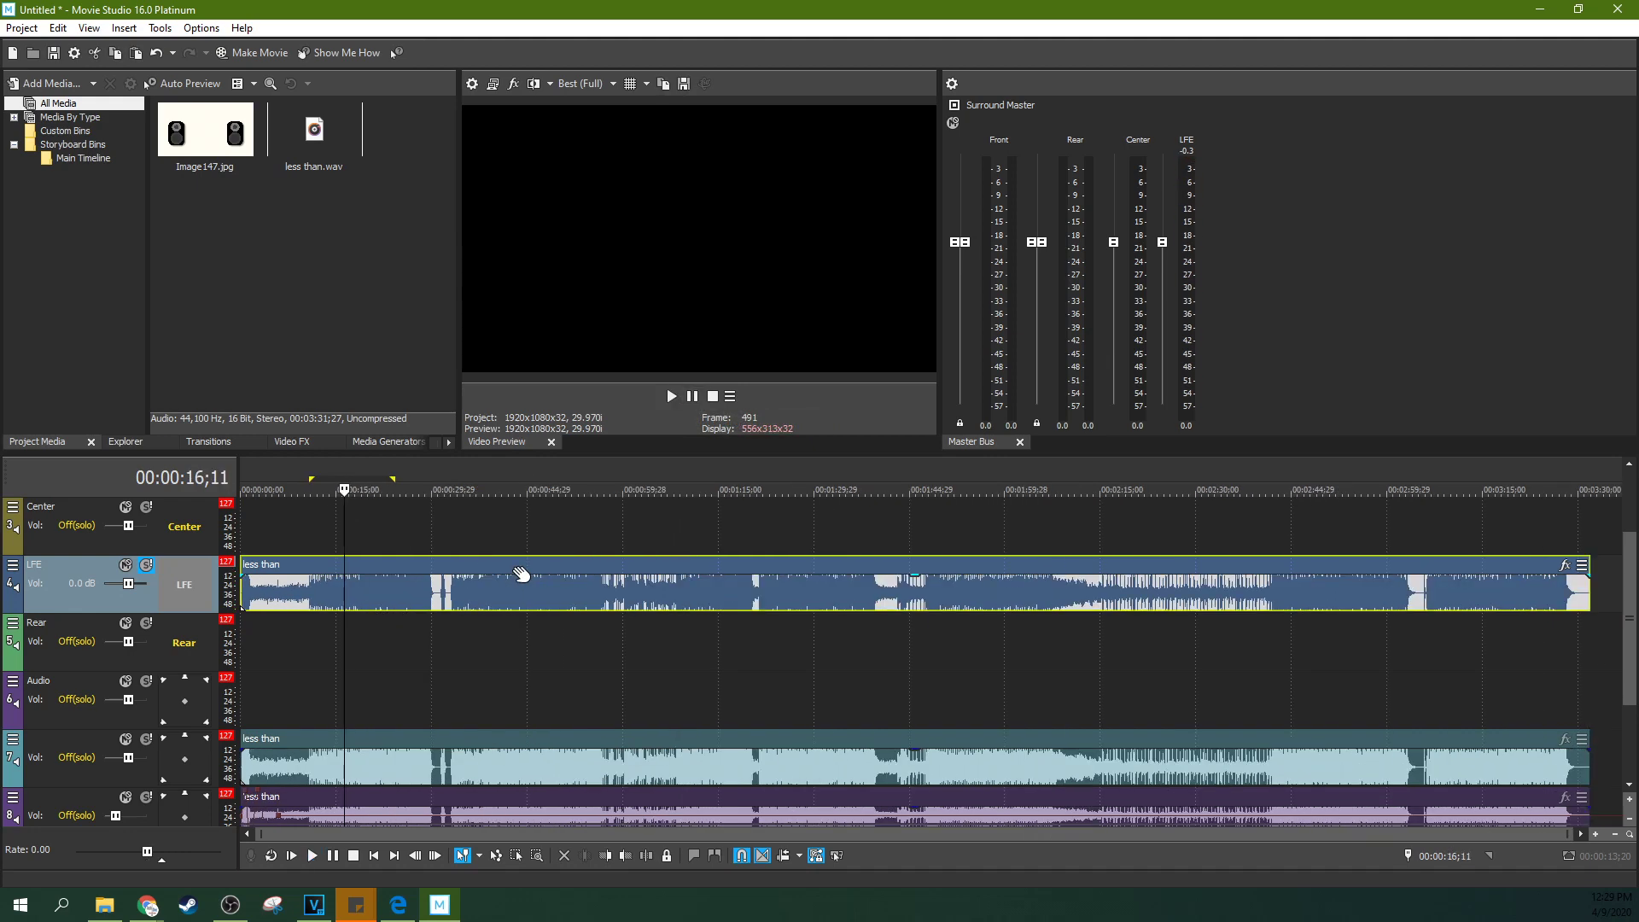
drag(373, 512, 805, 512)
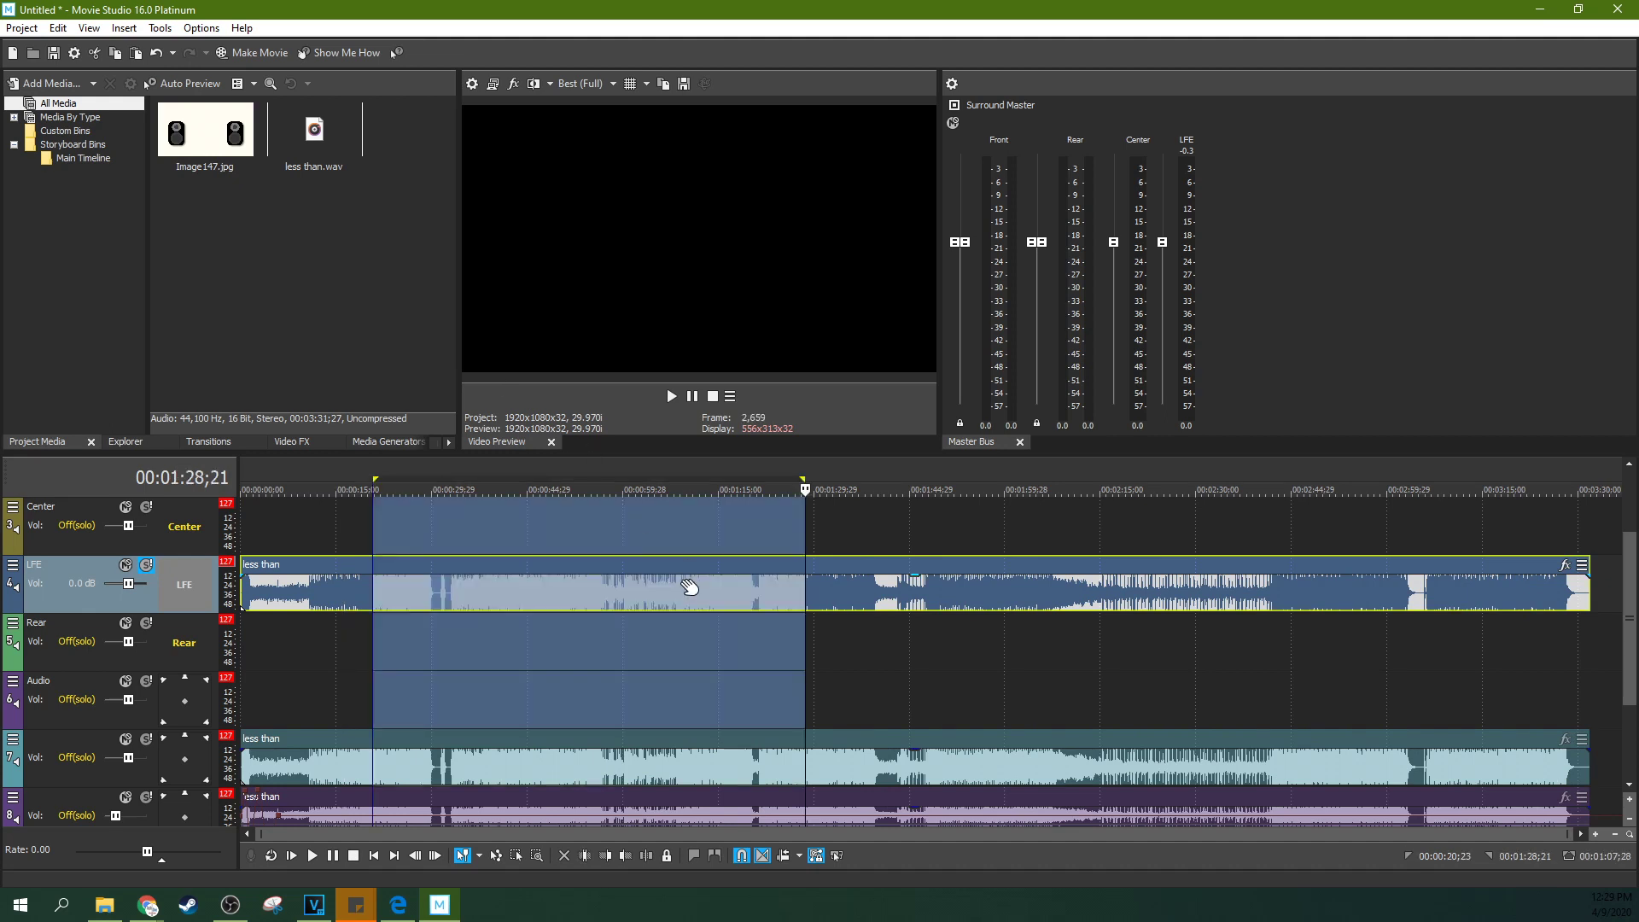
Open Project > Render As and browse formats such as Image Sequence, LPEC Audio and Sony XAVC
click(22, 30)
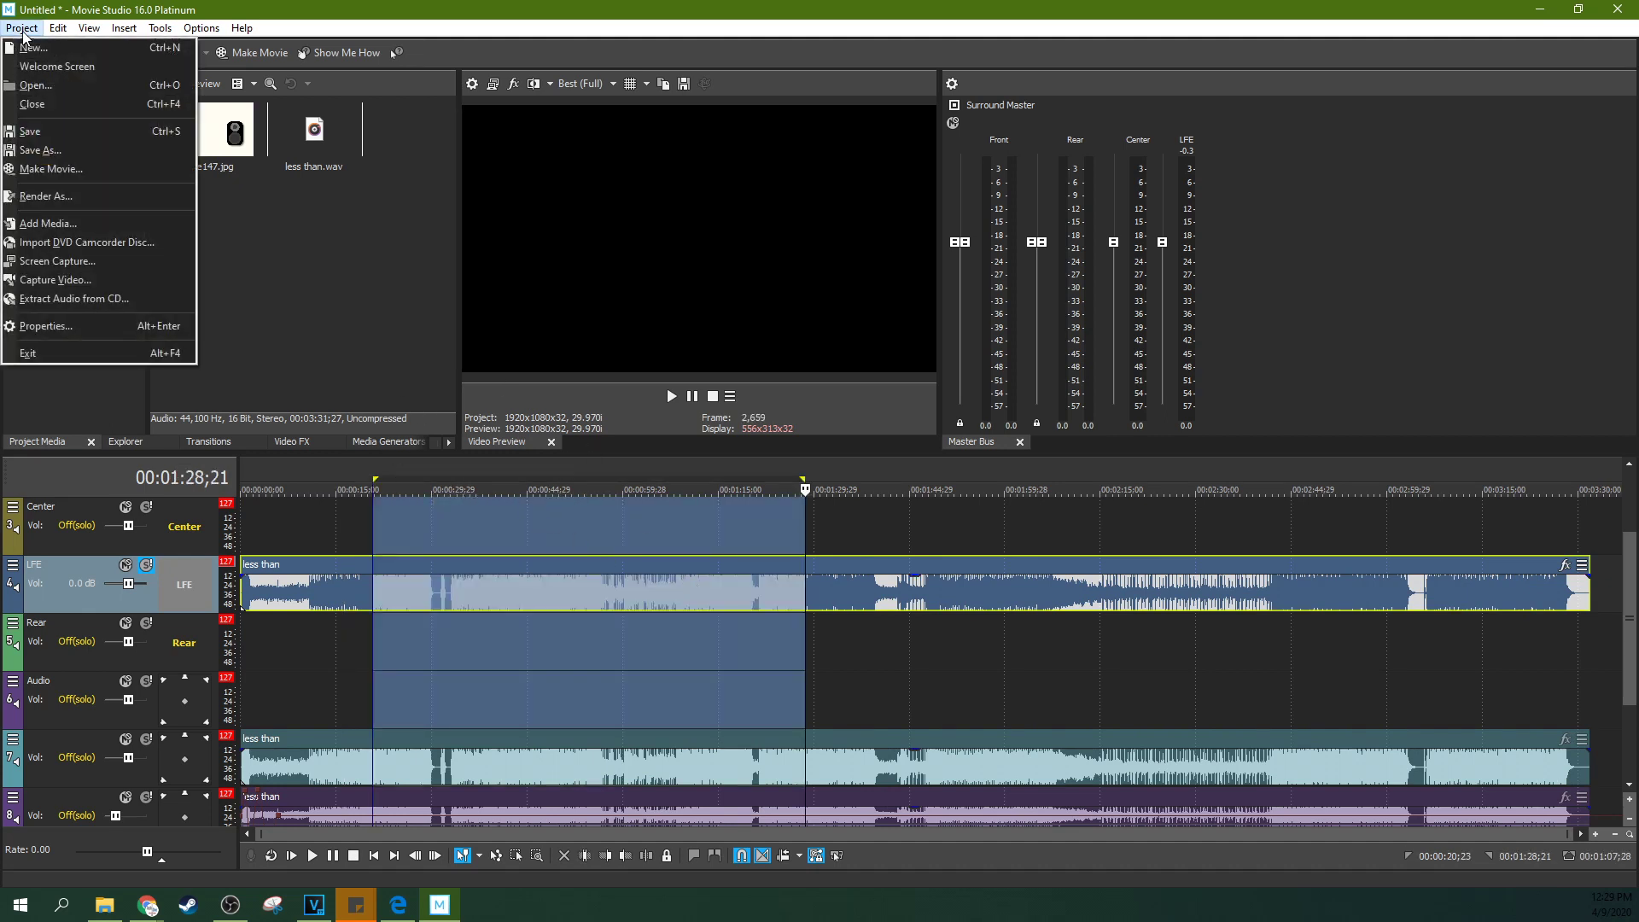
click(77, 195)
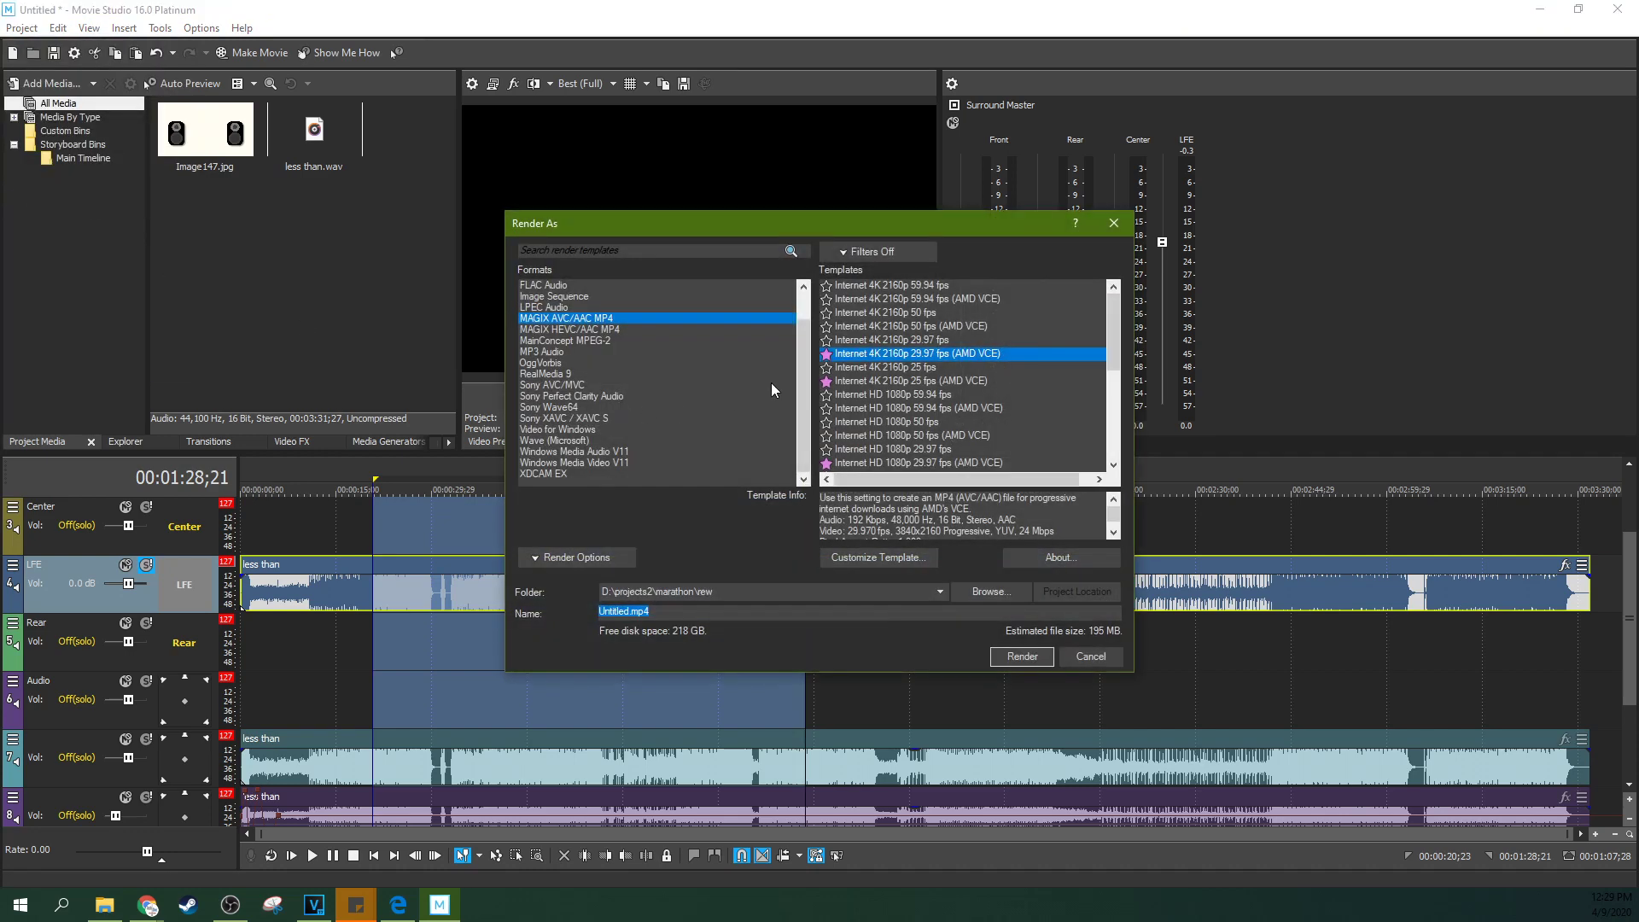
click(934, 356)
scroll(1102, 386, down, 1)
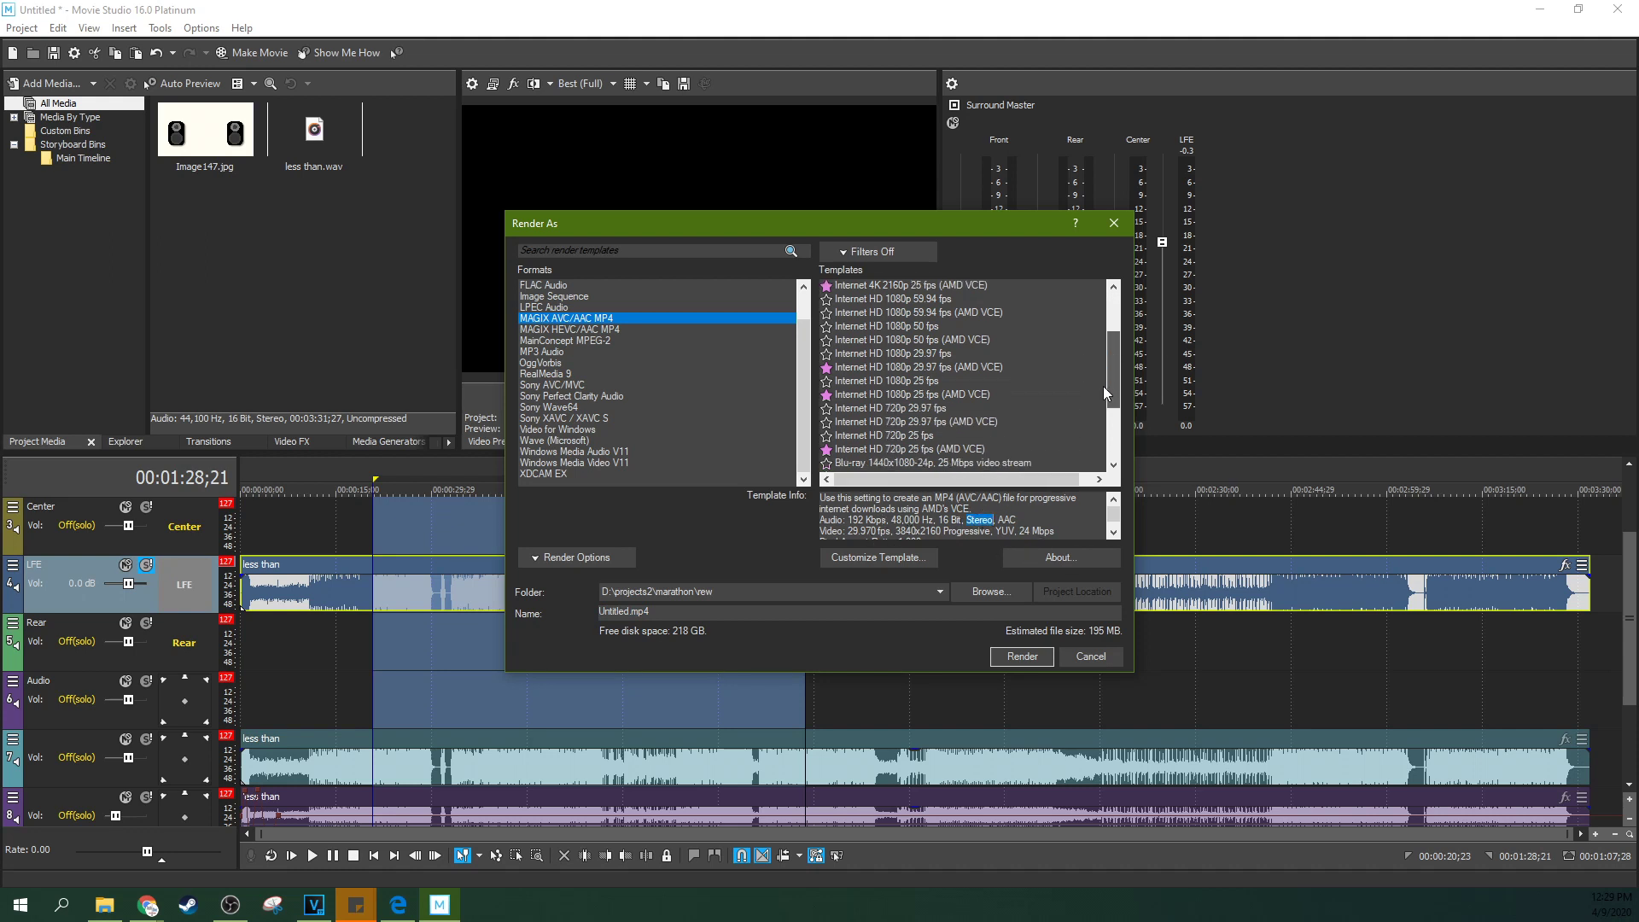
scroll(1104, 387, up, 1)
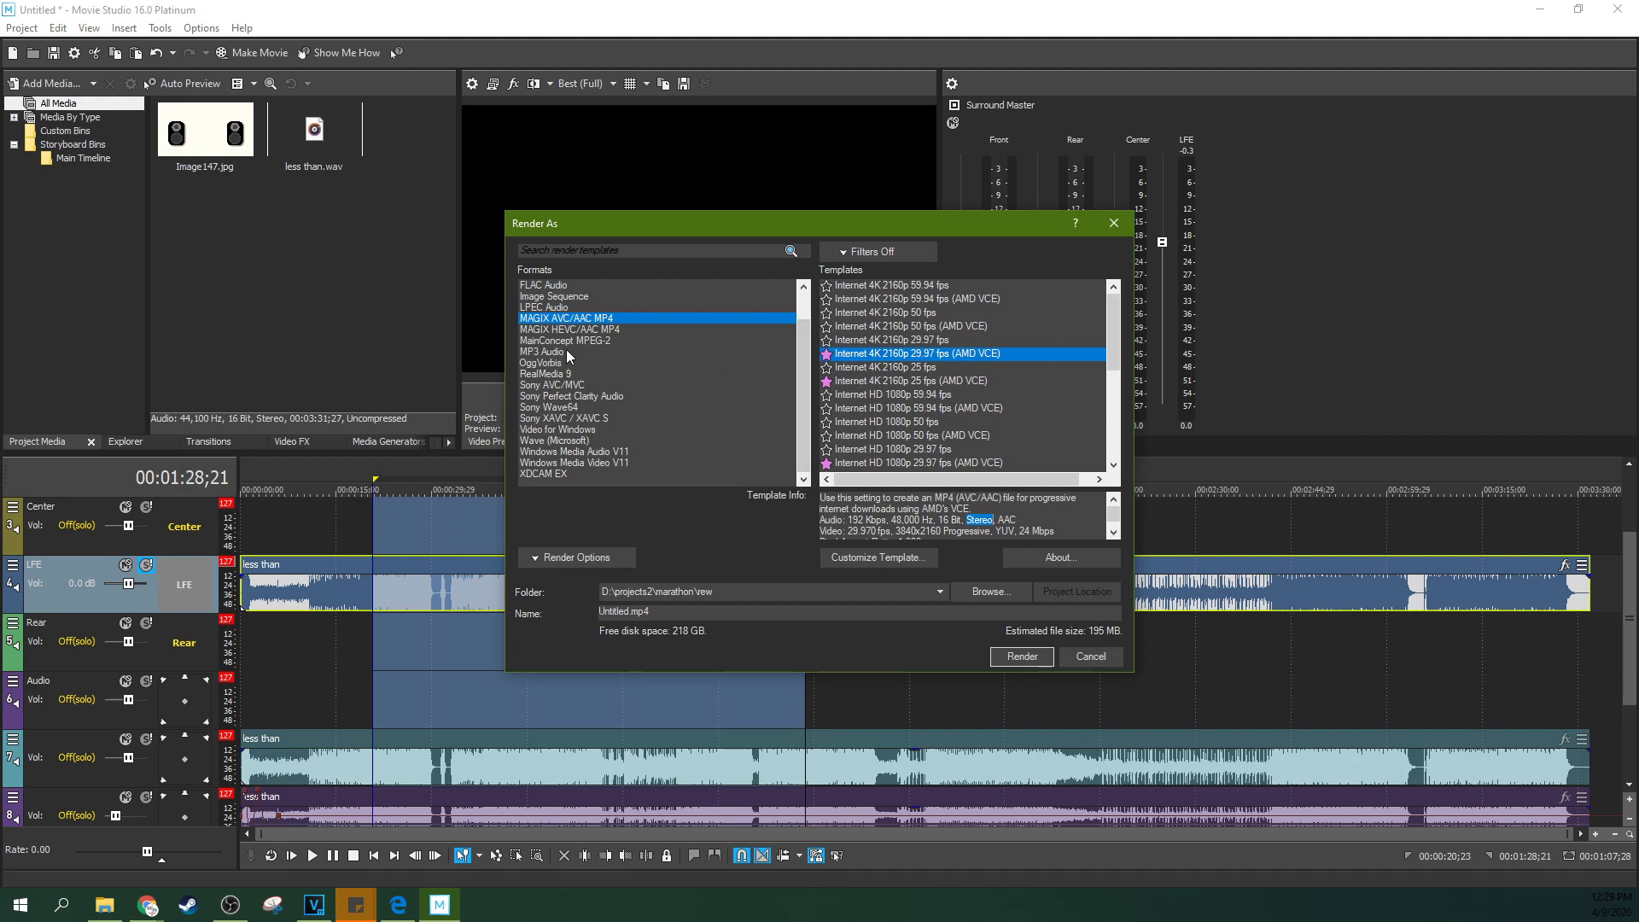
click(552, 299)
click(553, 308)
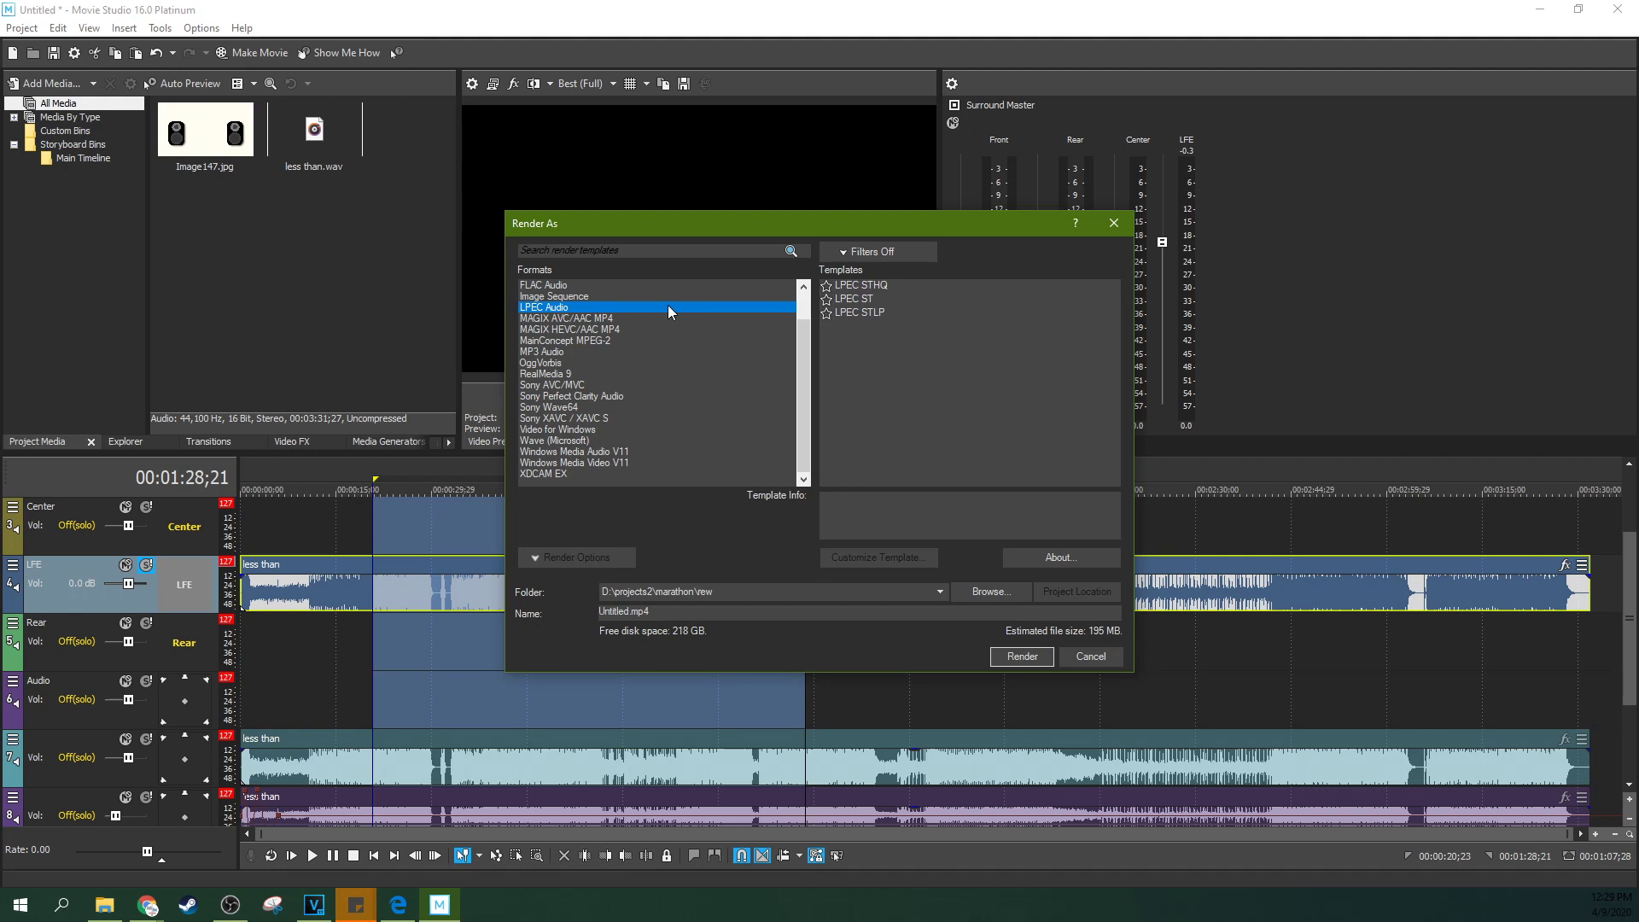
click(621, 418)
scroll(617, 419, up, 1)
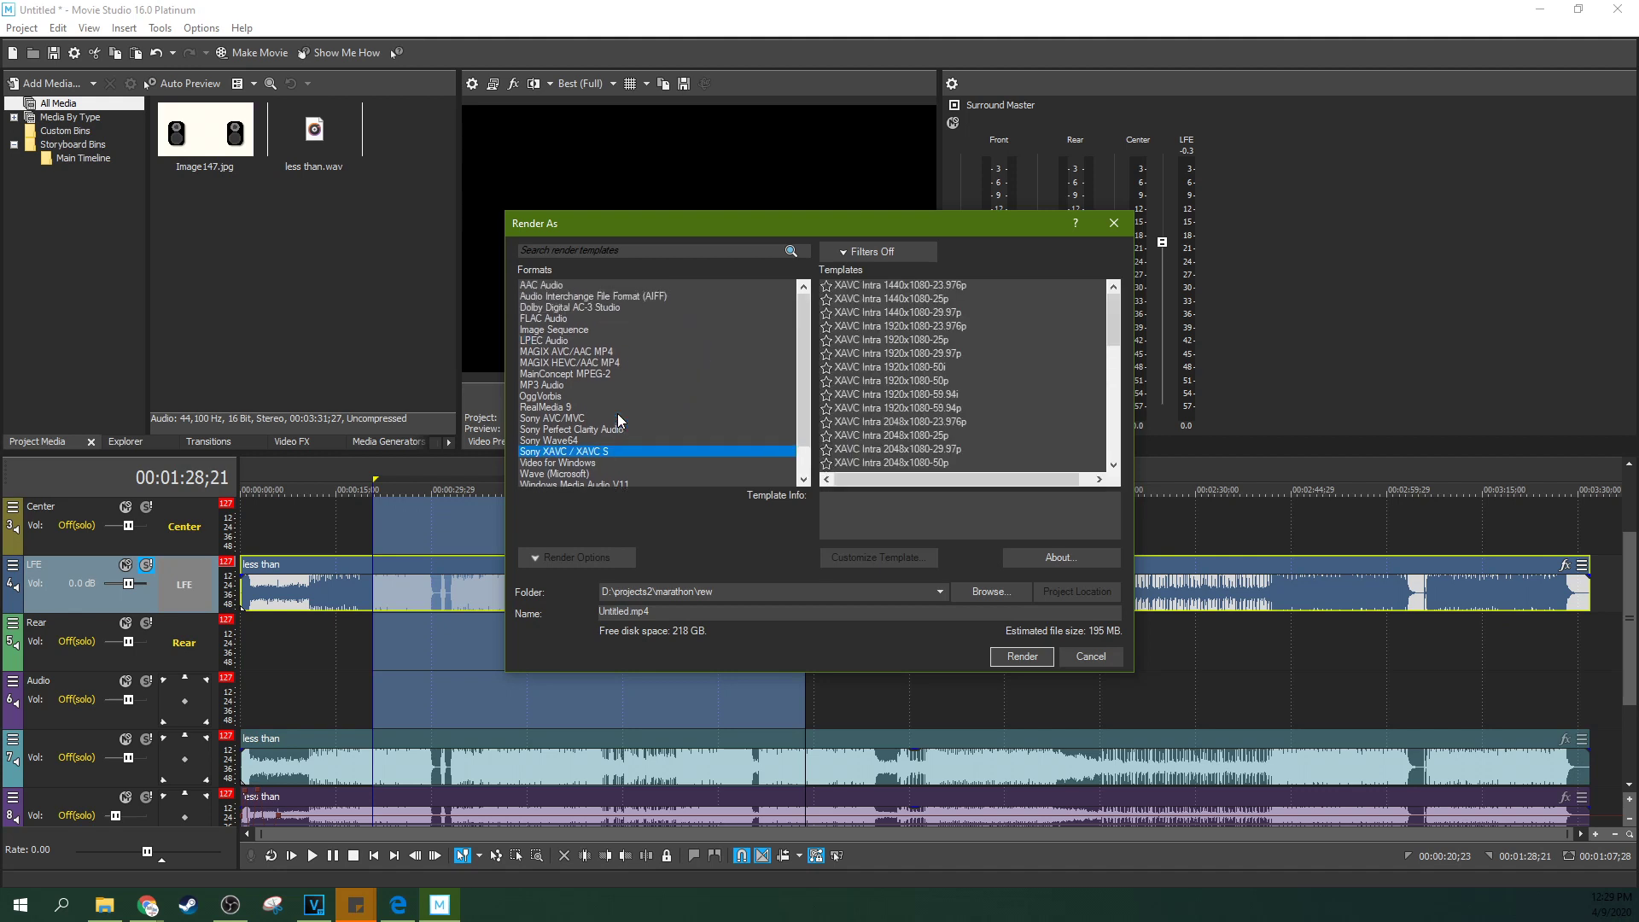
Choose Dolby Digital AC-3 Studio and its 5.1 Surround DVD, AGC on template
click(573, 305)
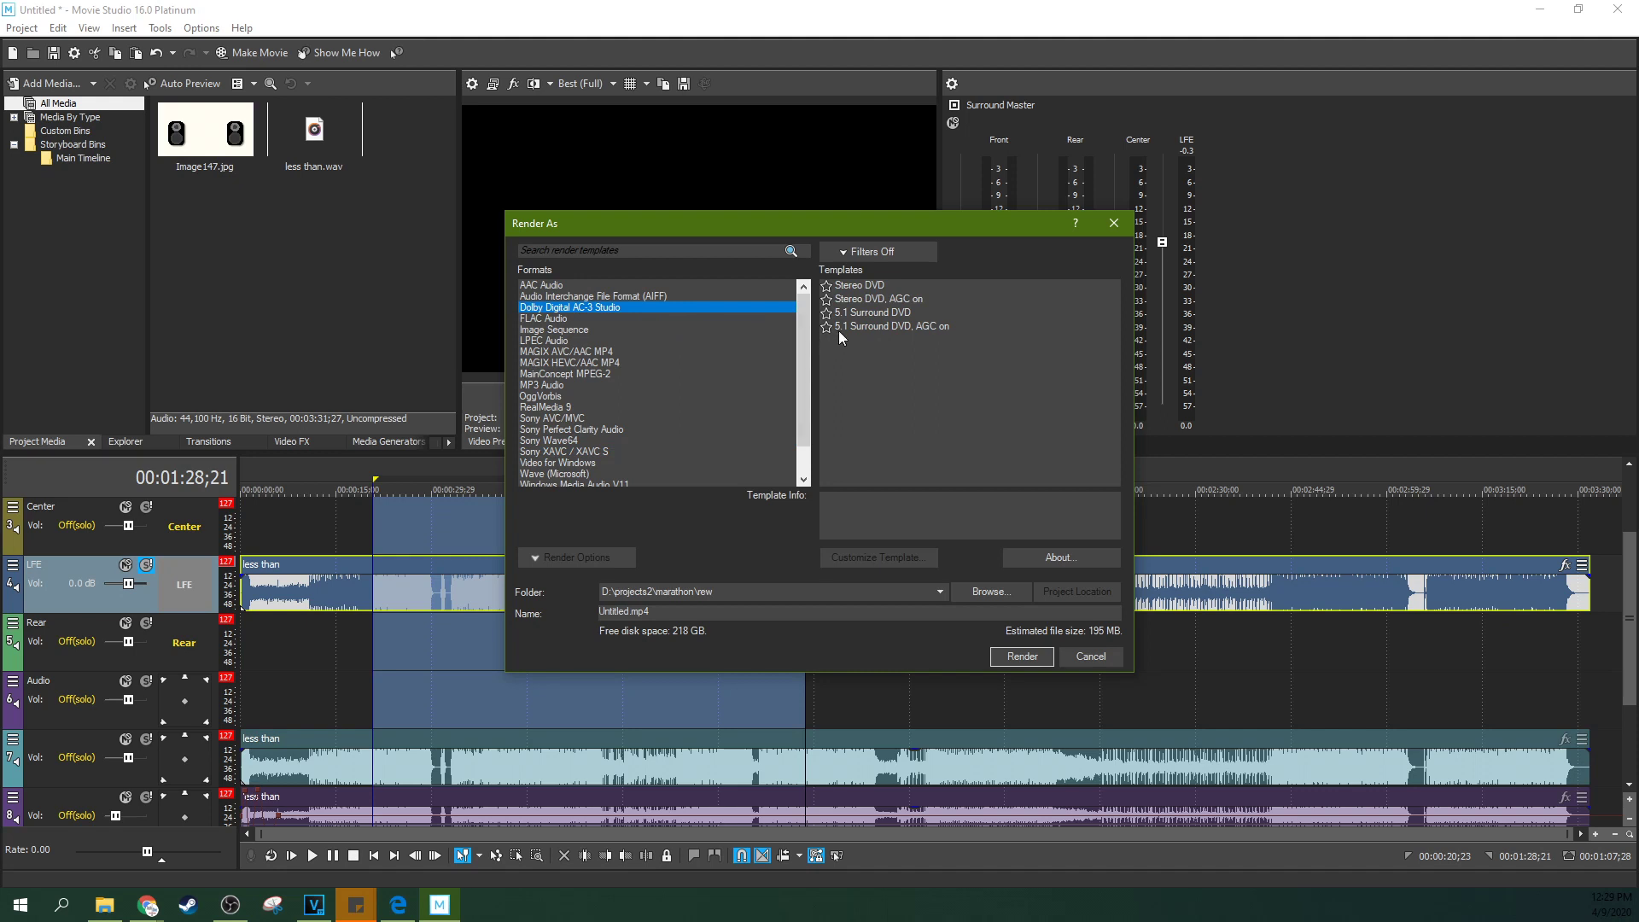
click(865, 327)
click(878, 314)
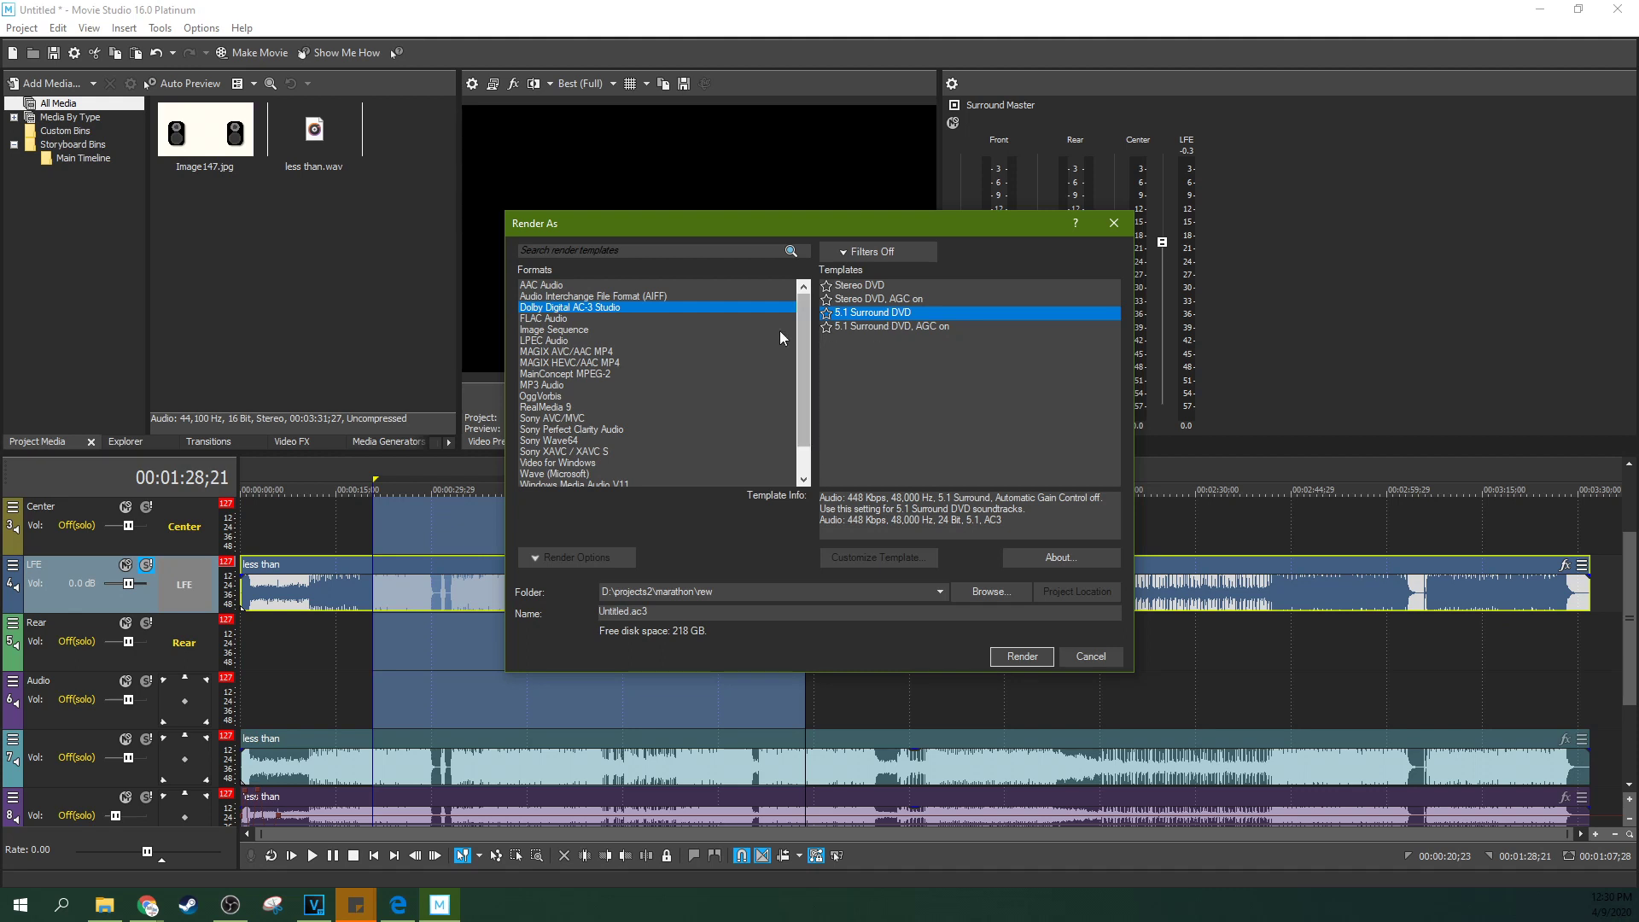
Browse the Wave (Microsoft), Image Sequence and LPEC Audio formats in the Formats list
drag(807, 319, 807, 398)
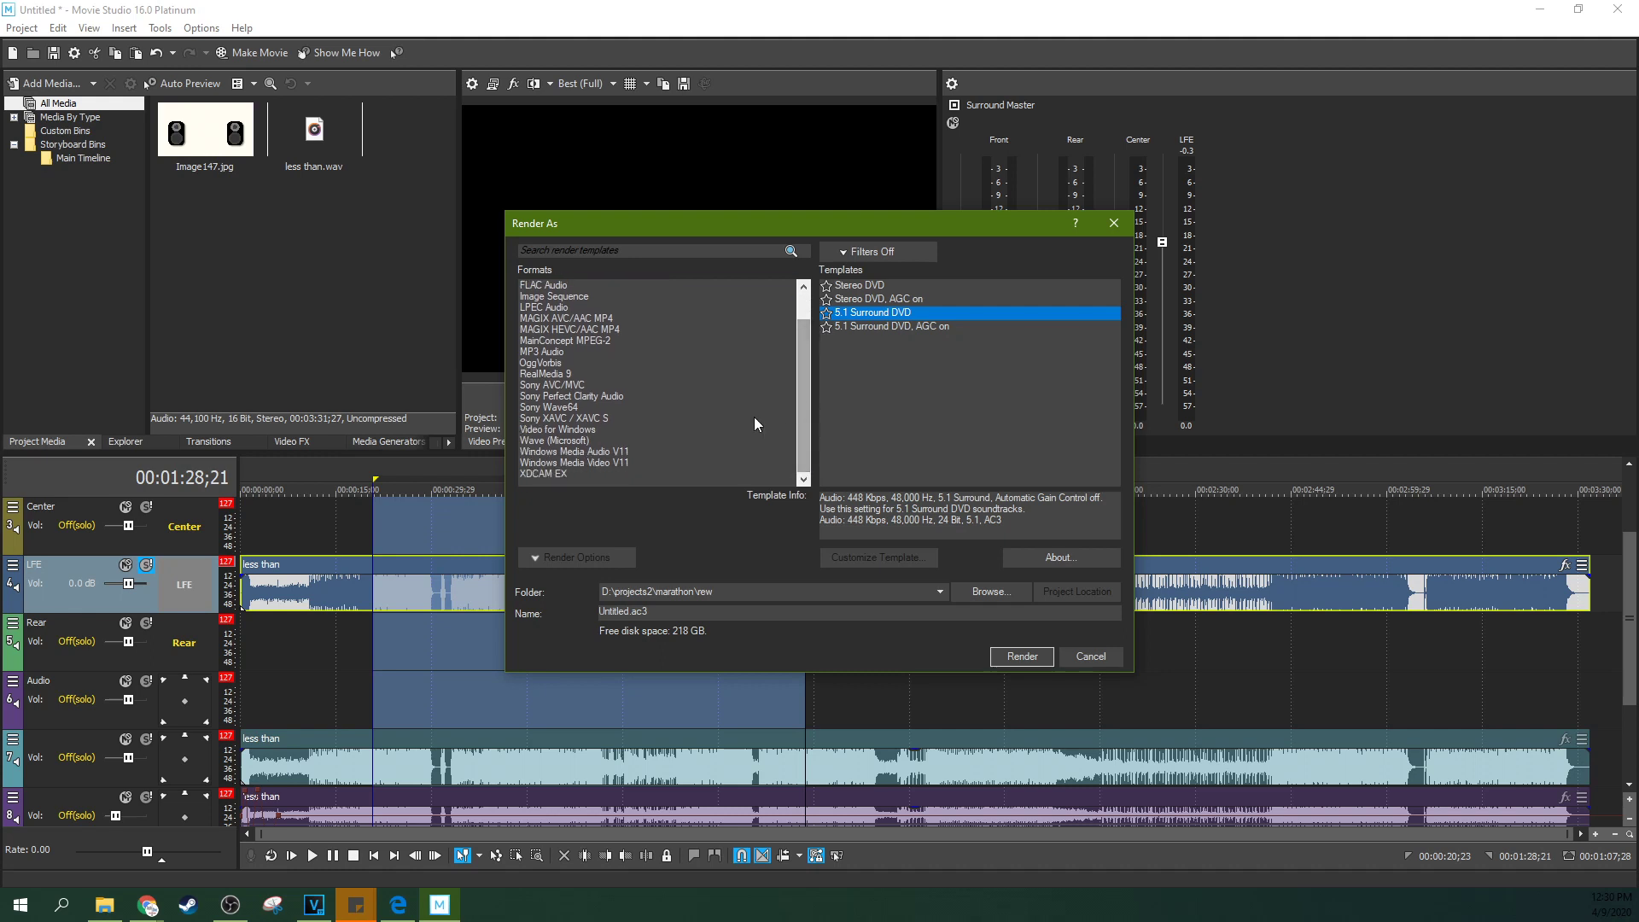
click(585, 439)
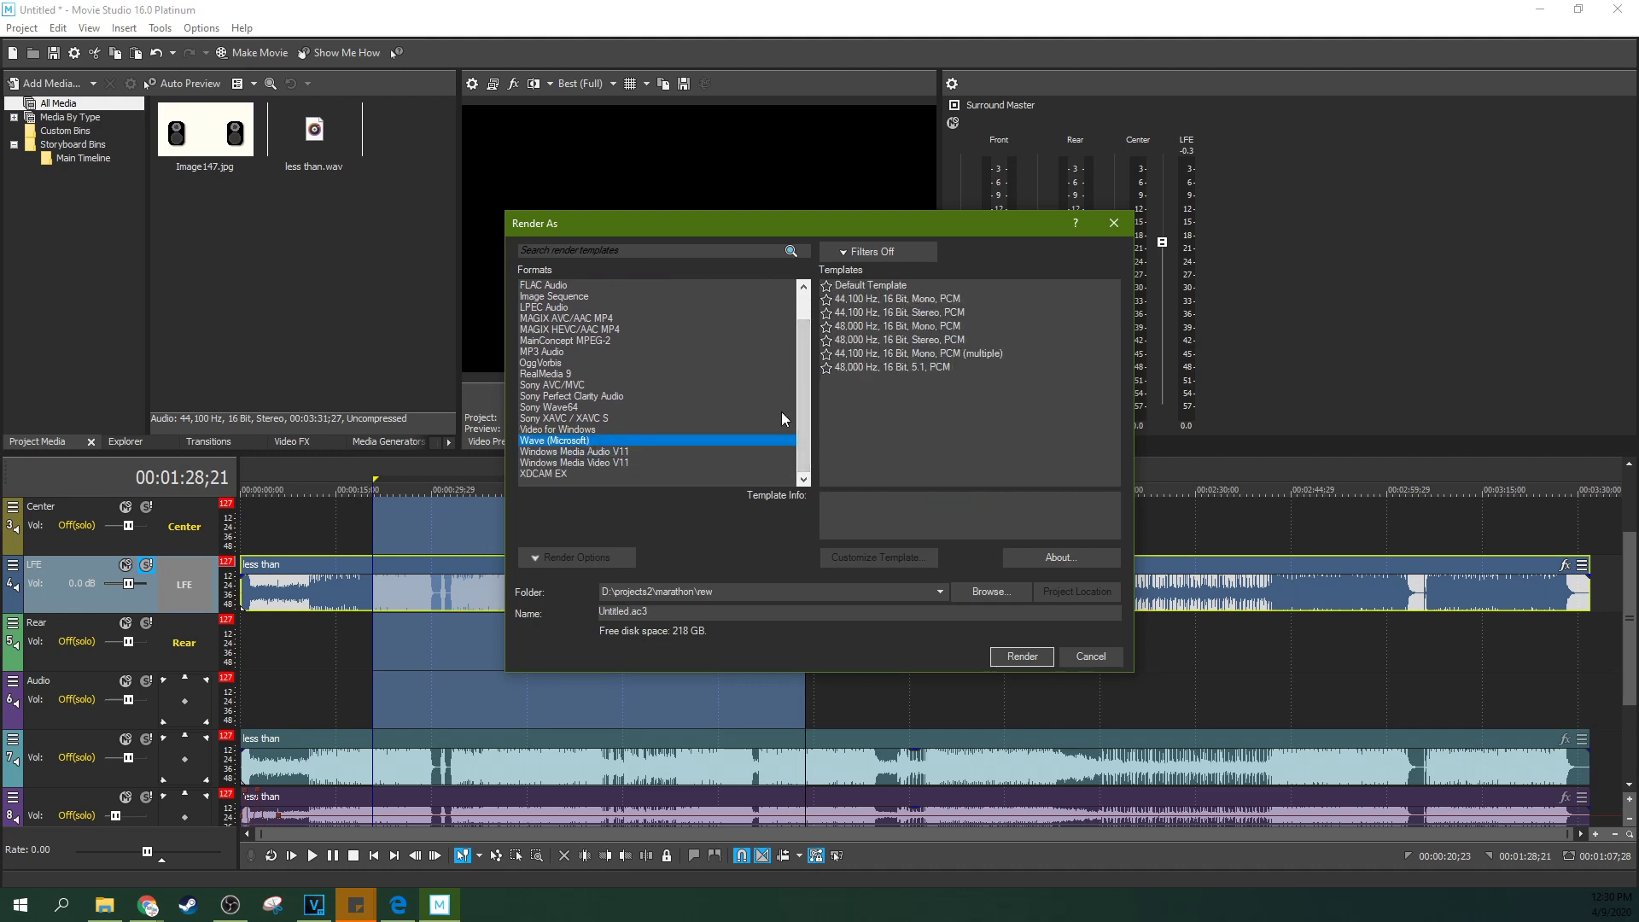
drag(800, 423, 800, 371)
click(689, 331)
click(658, 306)
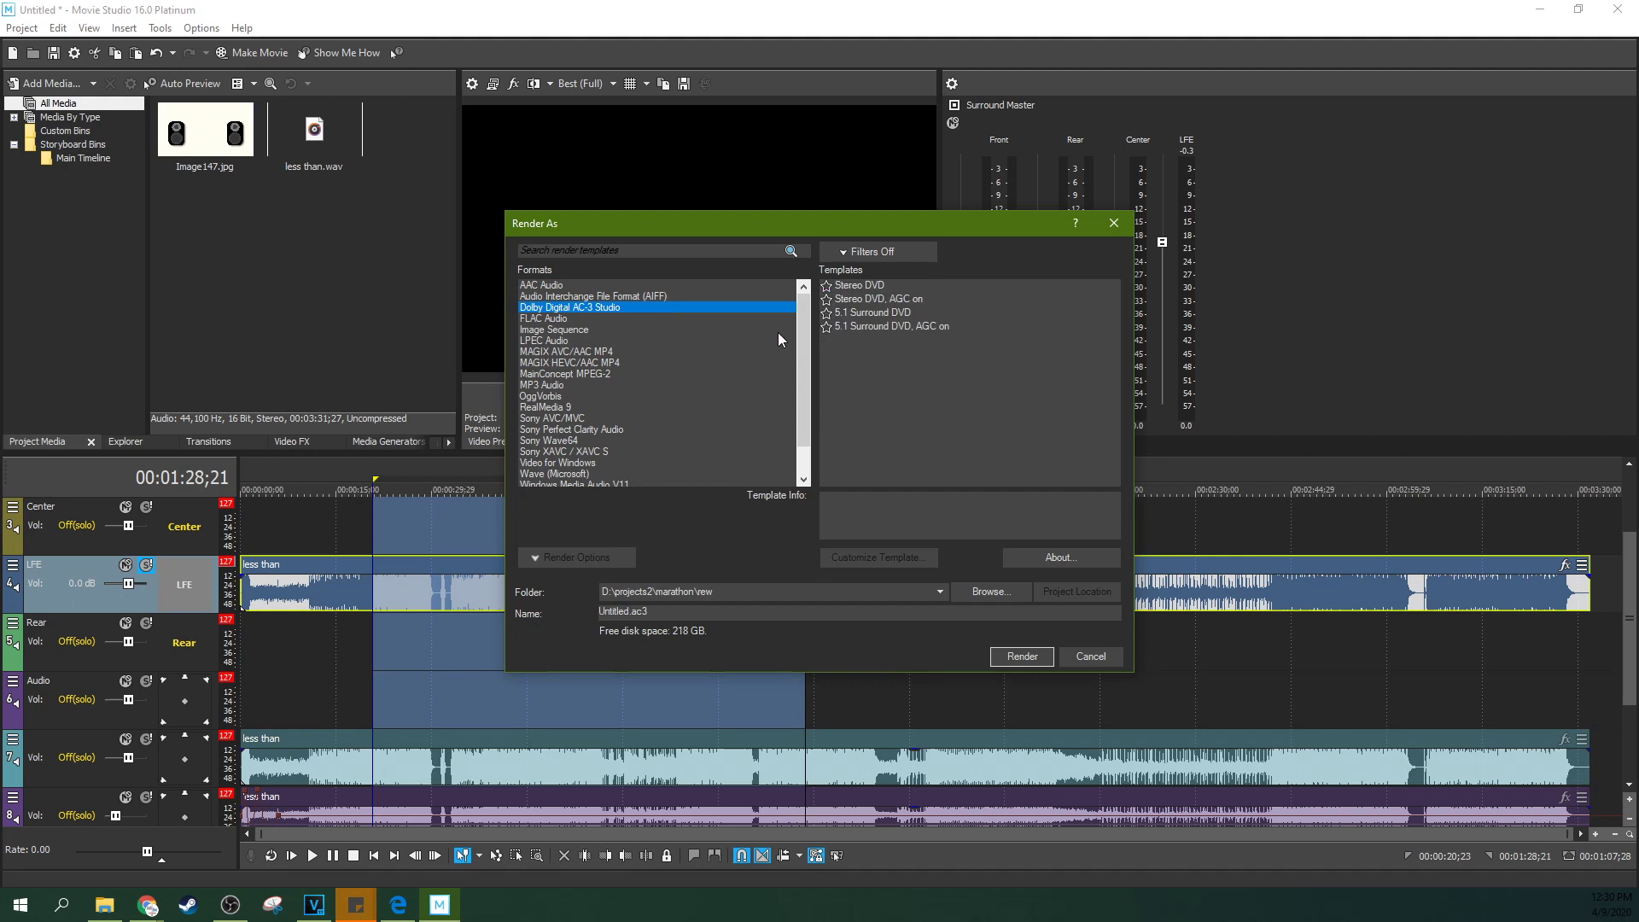
drag(799, 331, 806, 298)
click(668, 340)
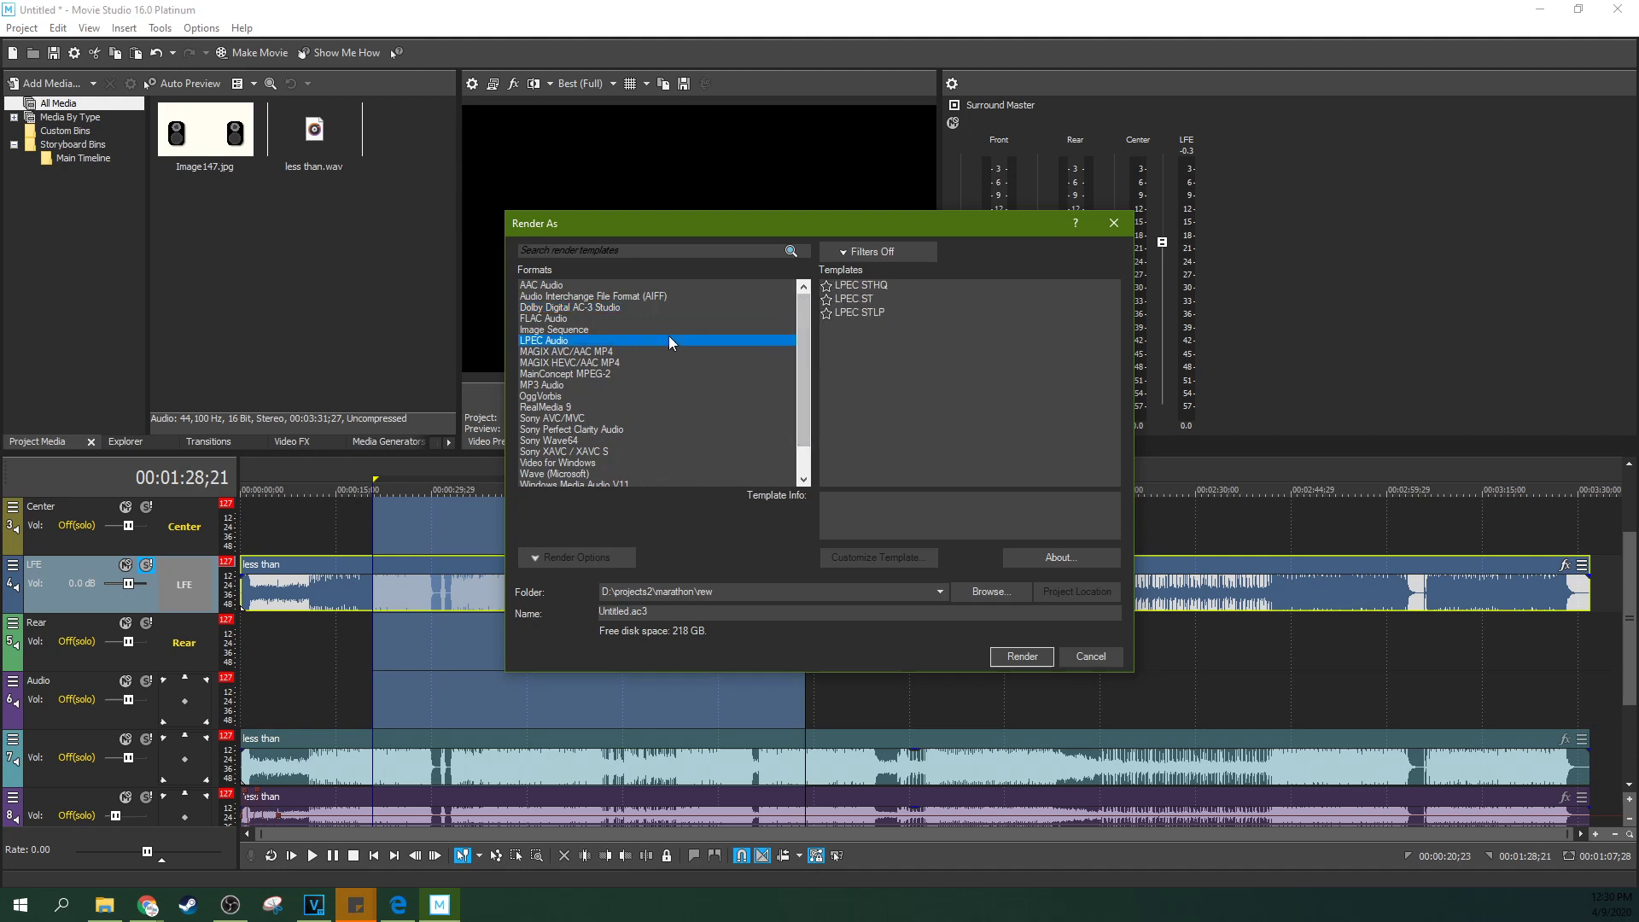
click(602, 329)
click(599, 340)
Look through Sony Perfect Clarity Audio, XAVC, Wave64, LPEC and AIFF, returning to Dolby Digital AC-3 Studio
drag(804, 332, 795, 356)
click(743, 395)
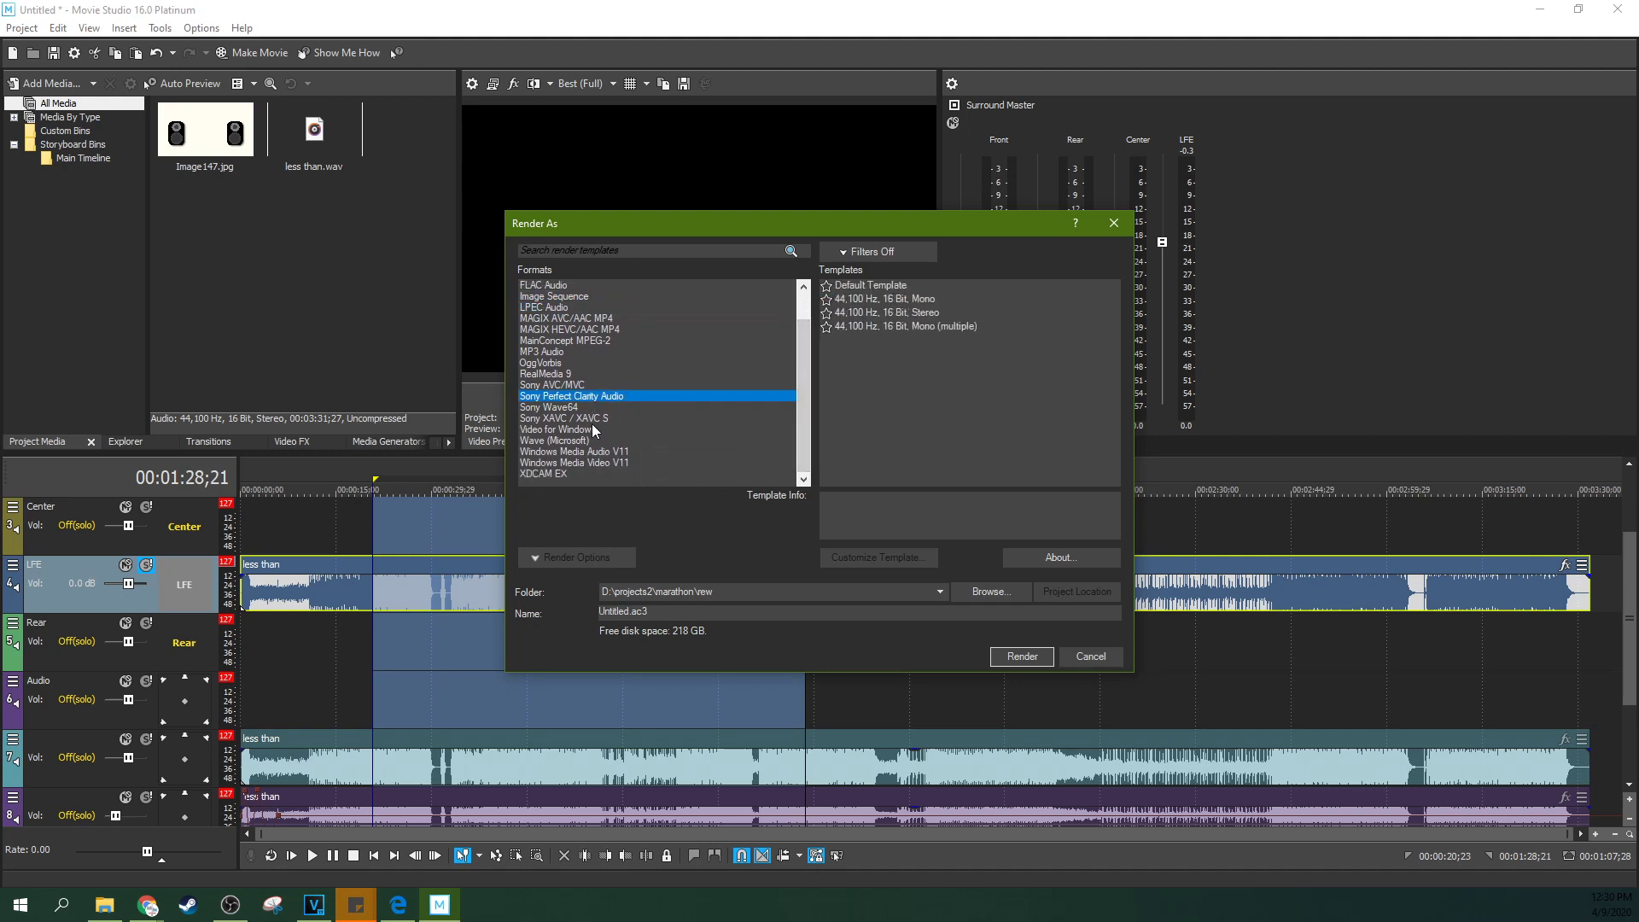
click(591, 418)
click(585, 408)
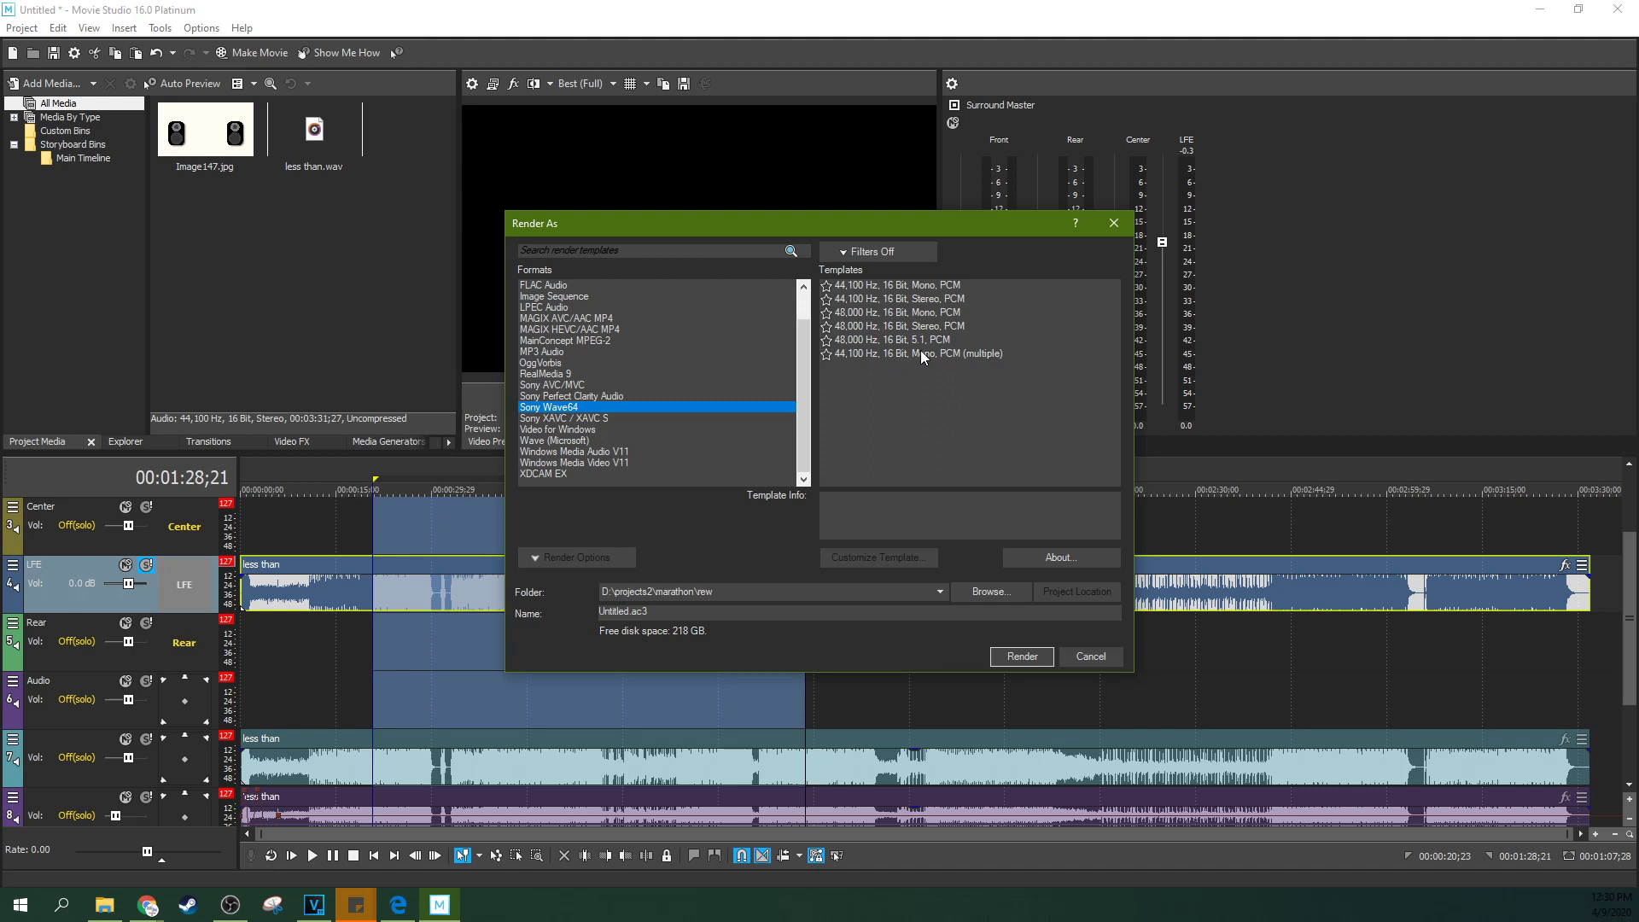
drag(798, 393, 800, 362)
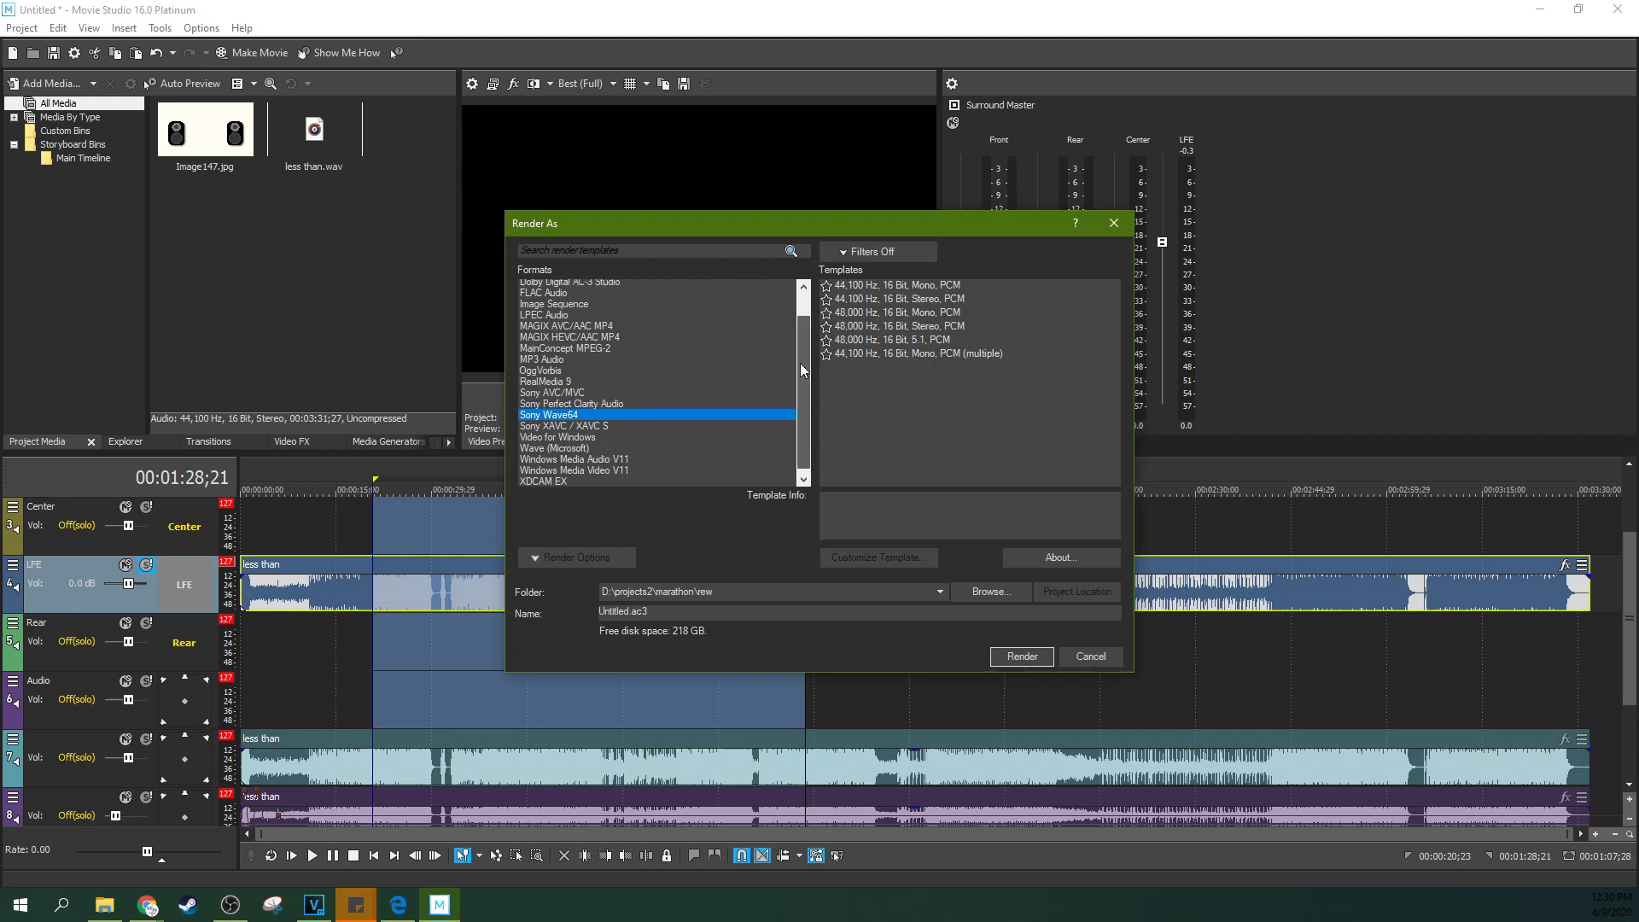
click(605, 338)
click(601, 298)
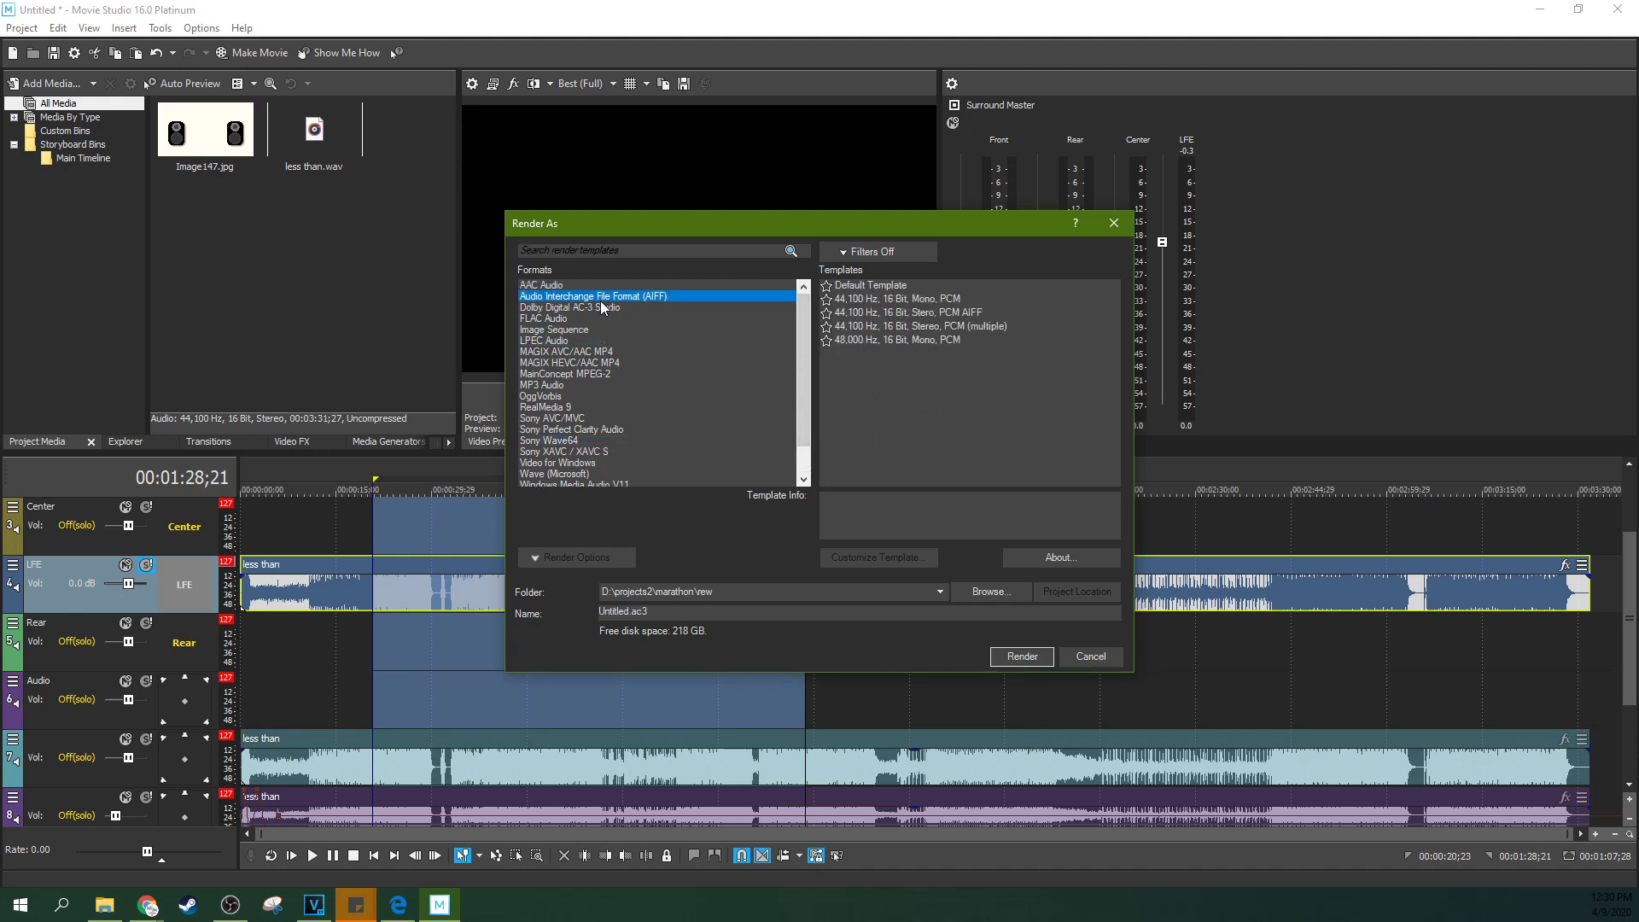
click(602, 308)
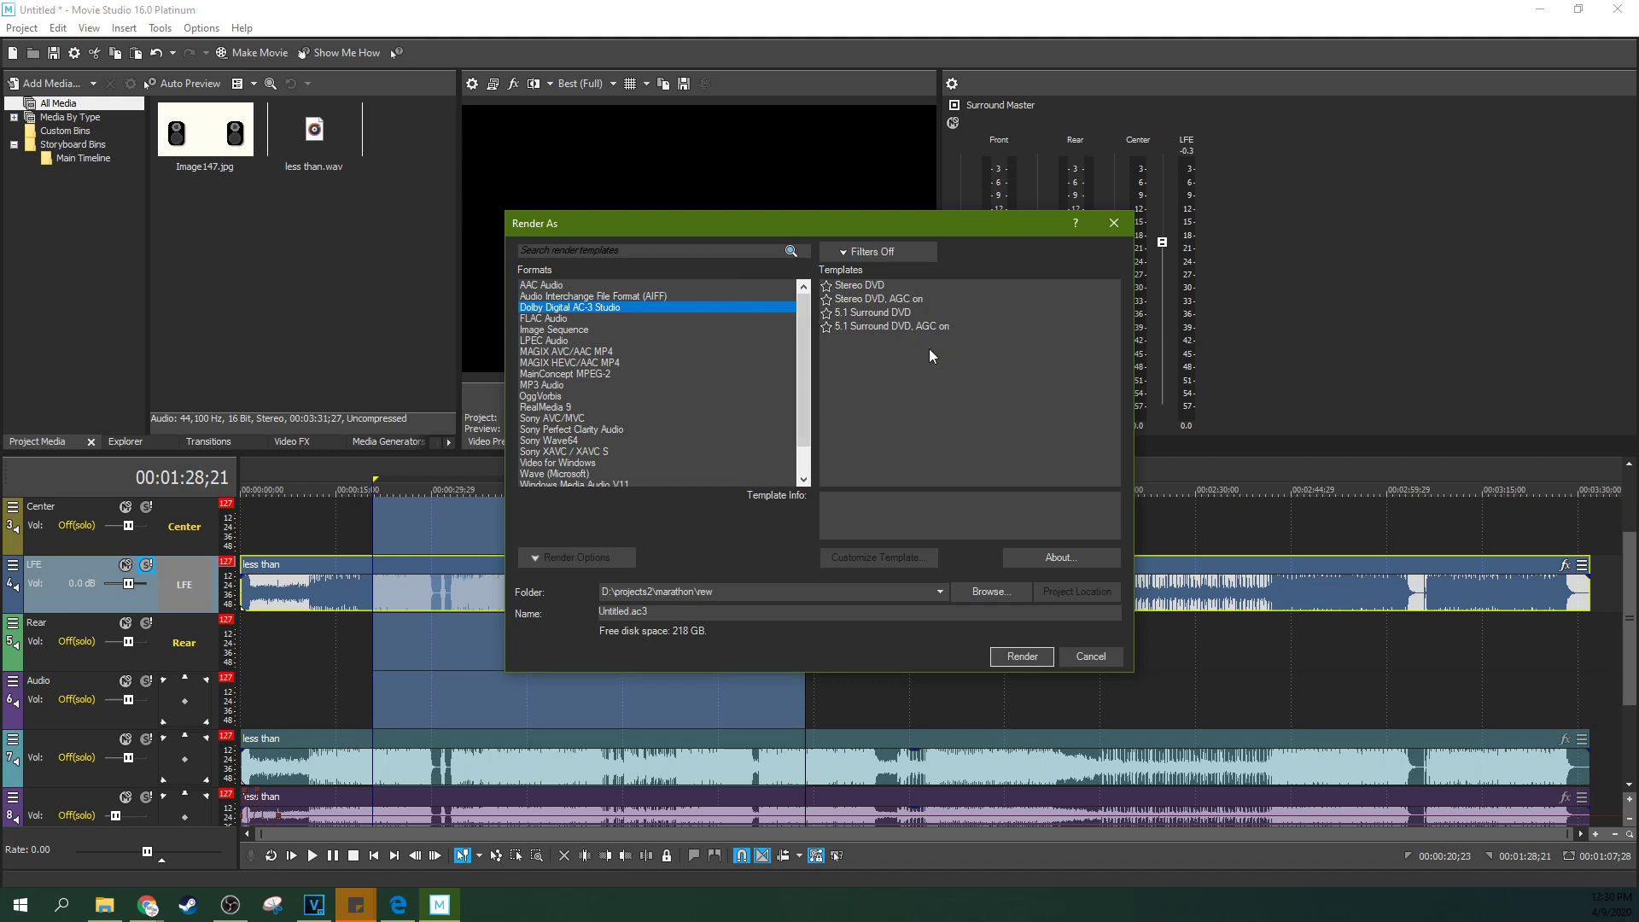
Reselect the 5.1 Surround DVD, AGC on template and read its usage description
click(883, 327)
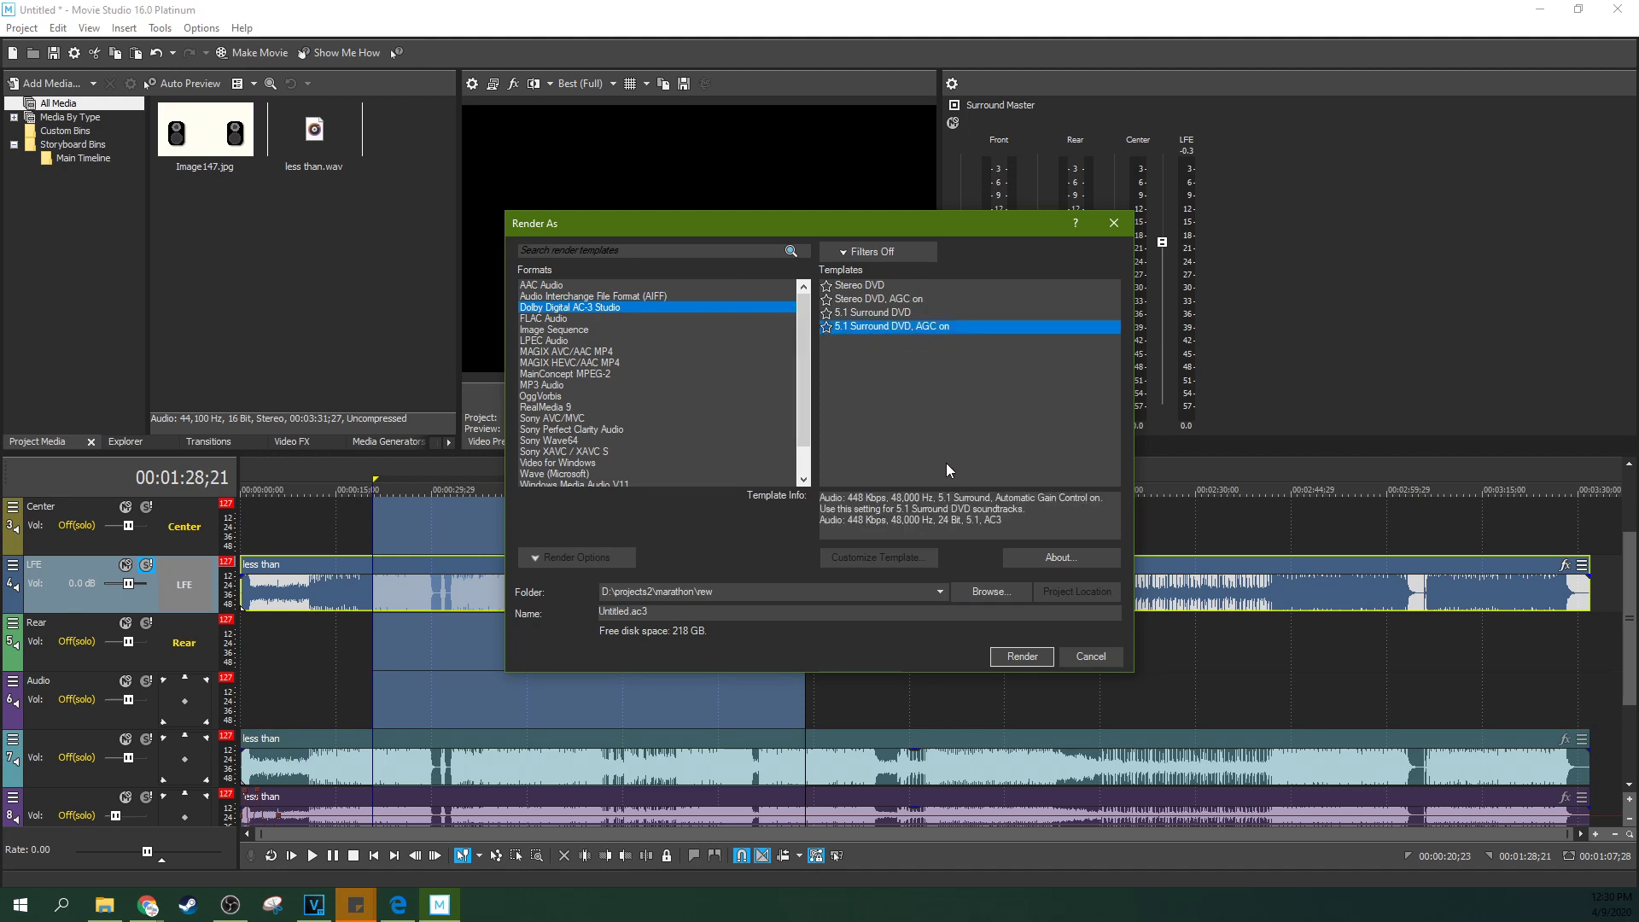
drag(833, 509, 1032, 512)
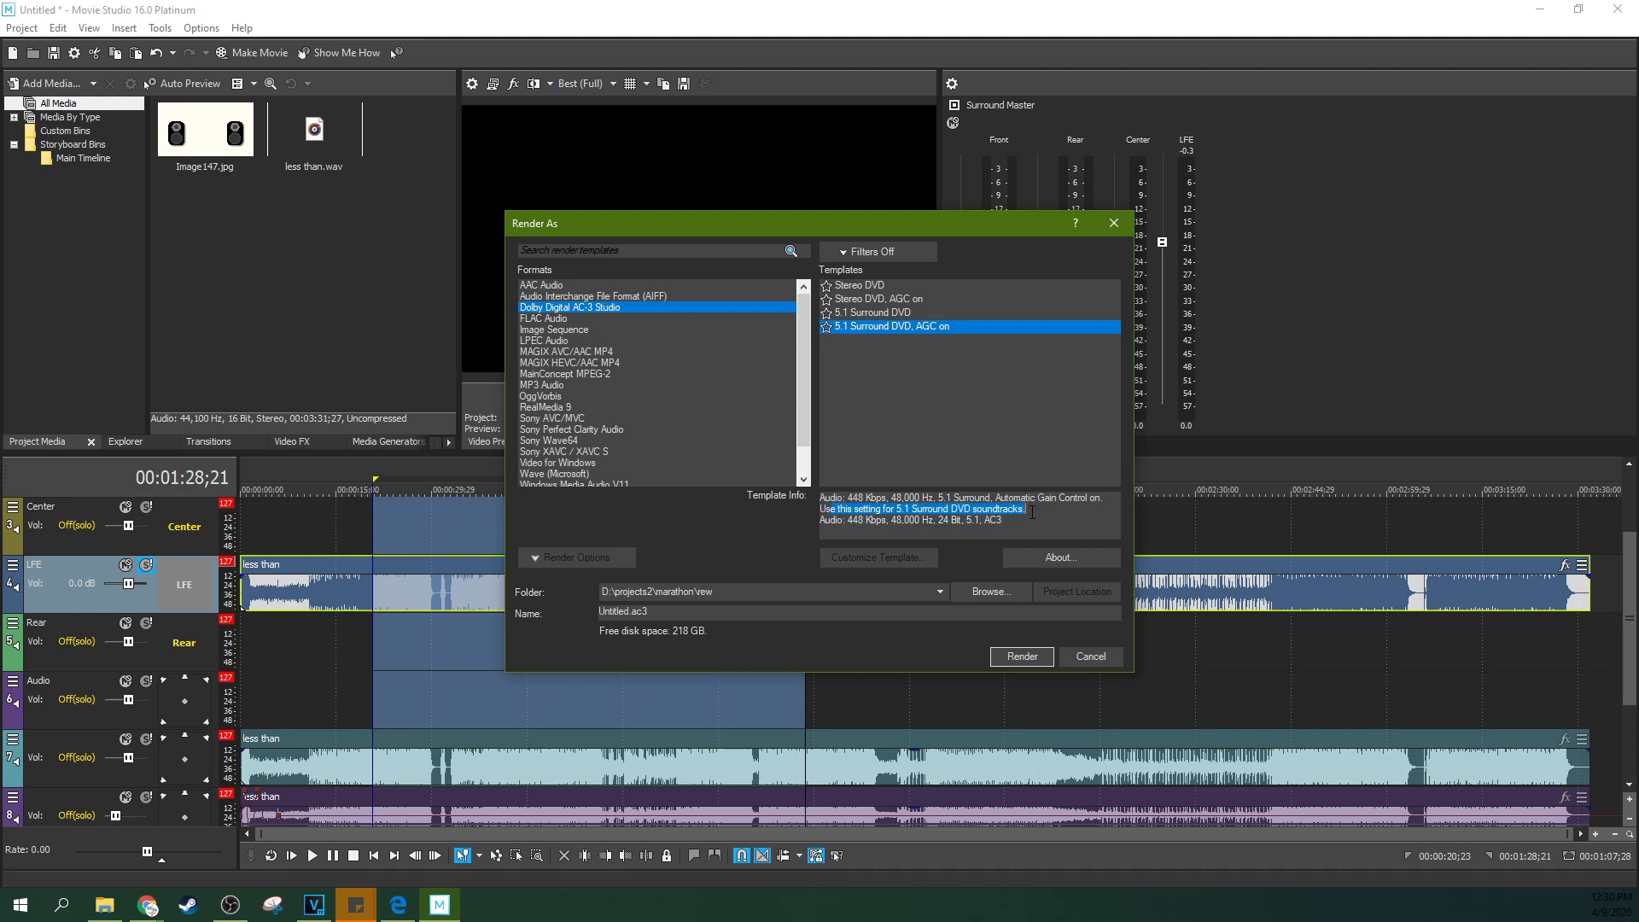
click(999, 422)
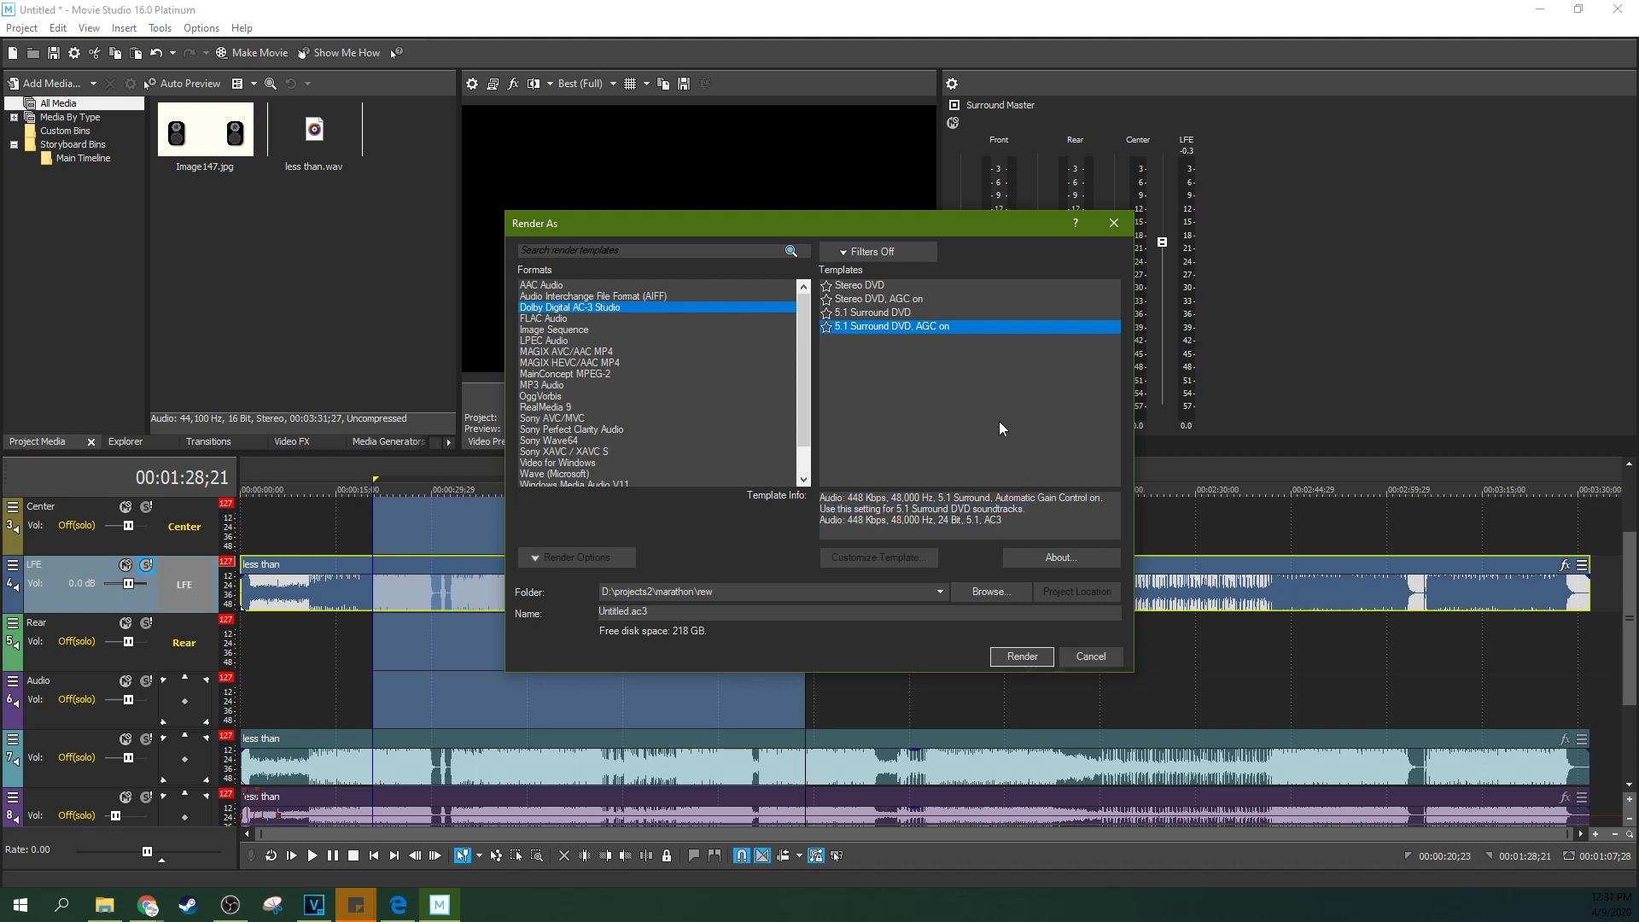
Close the Render As dialog without rendering, keeping the Dolby AC-3 5.1 settings
click(1113, 222)
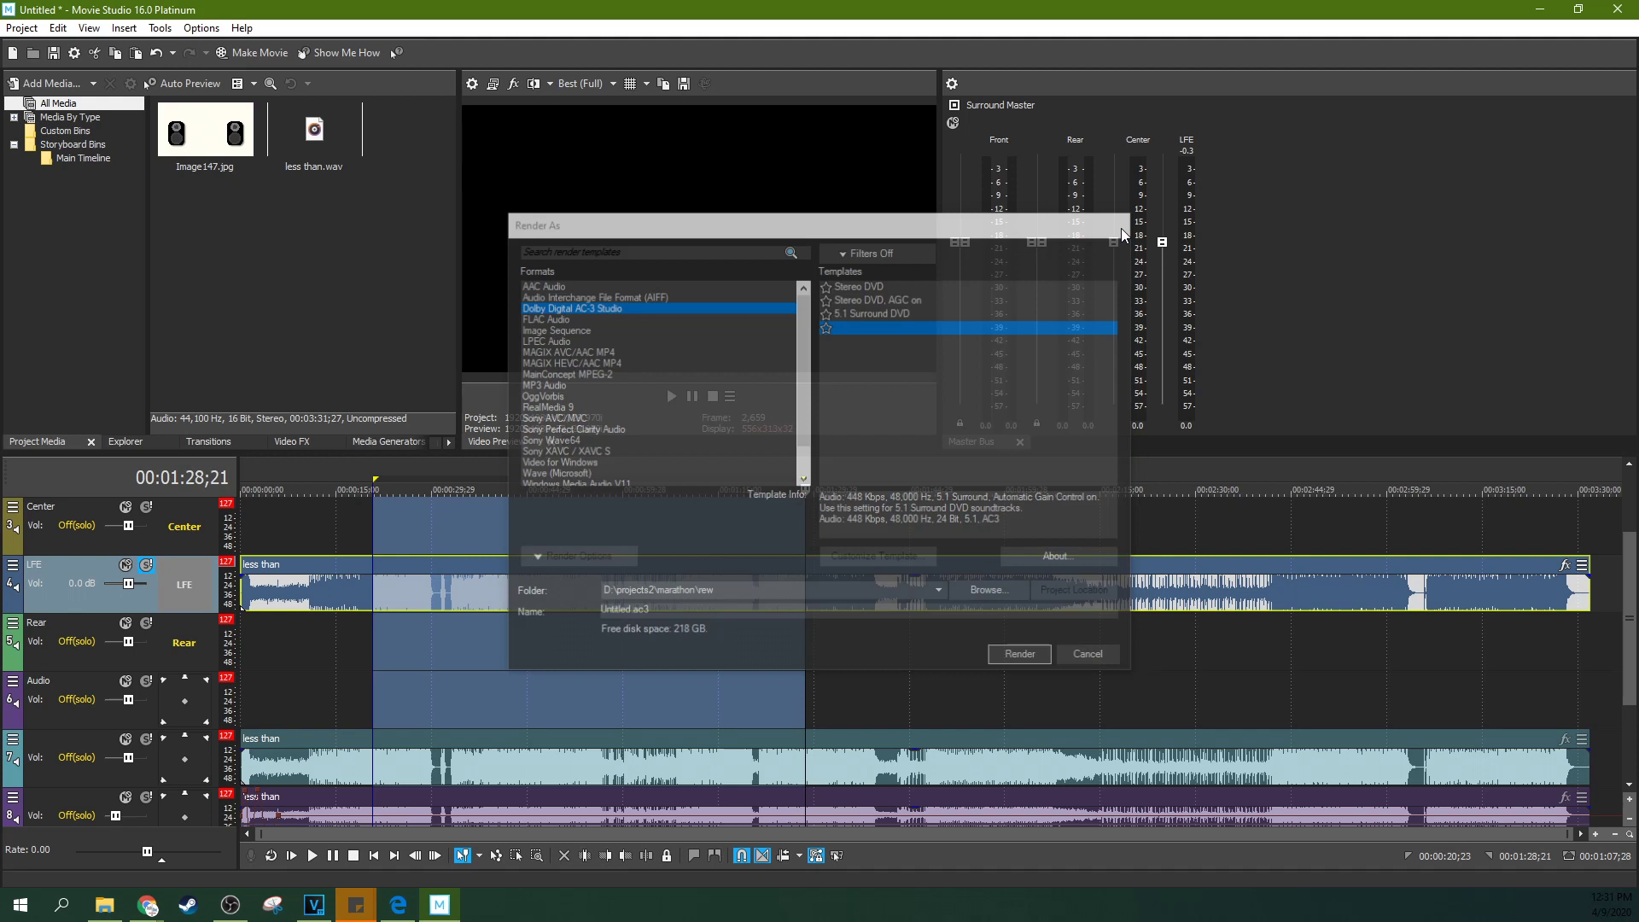